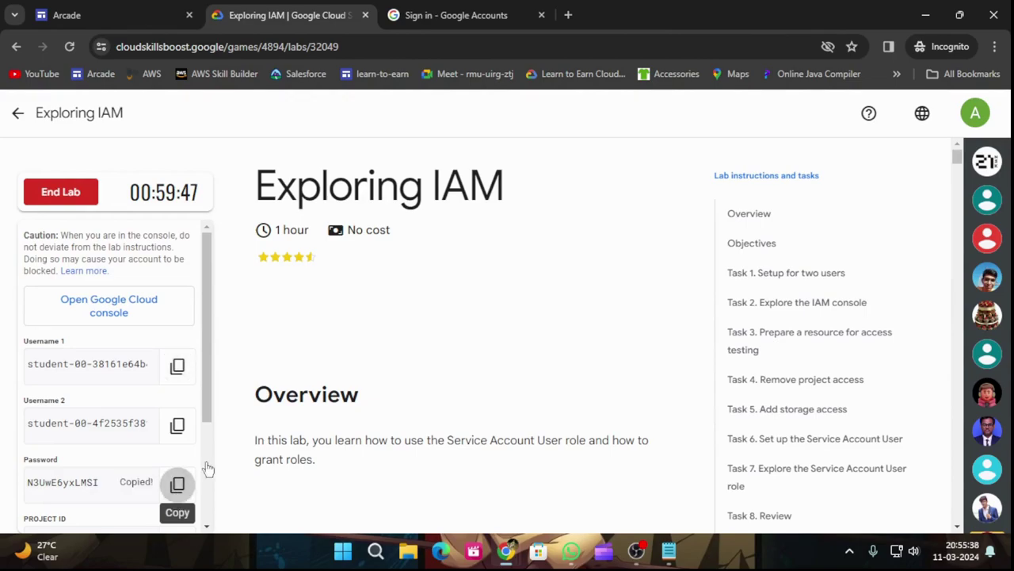
- Enter the lab account password for Username 1, submit the sign-in, and accept the new-account notice
key(ctrl+v)
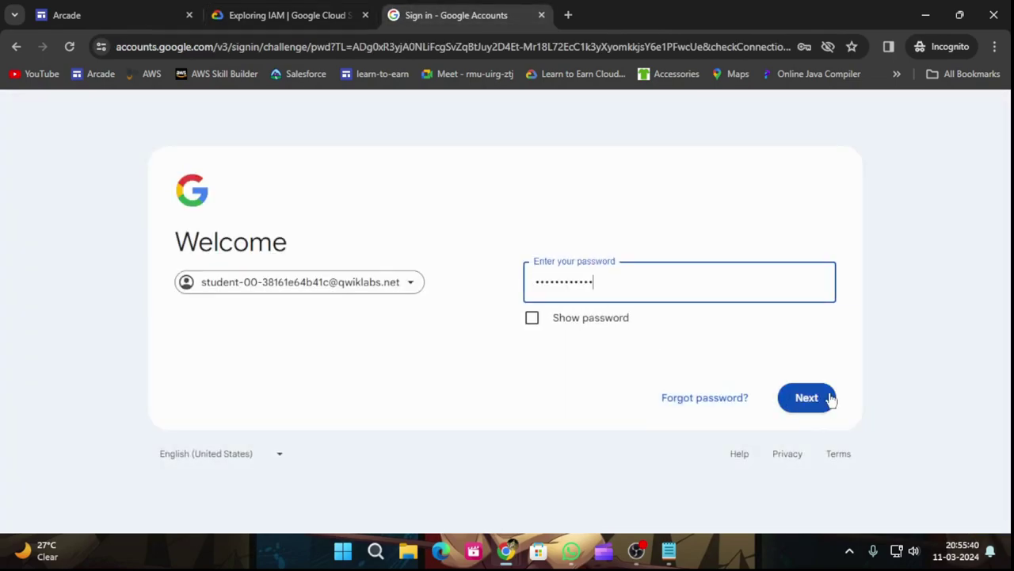
click(824, 396)
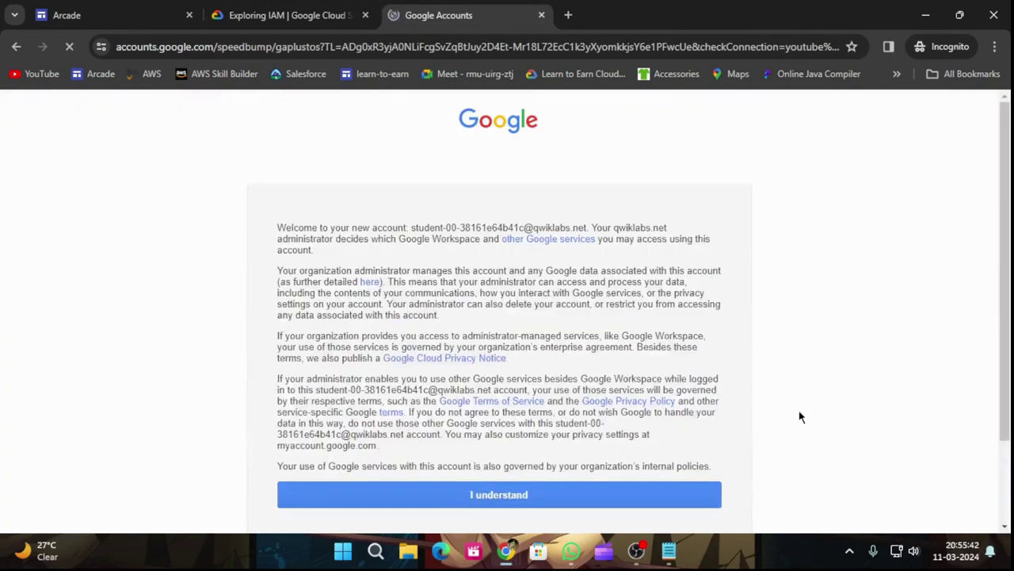
click(564, 504)
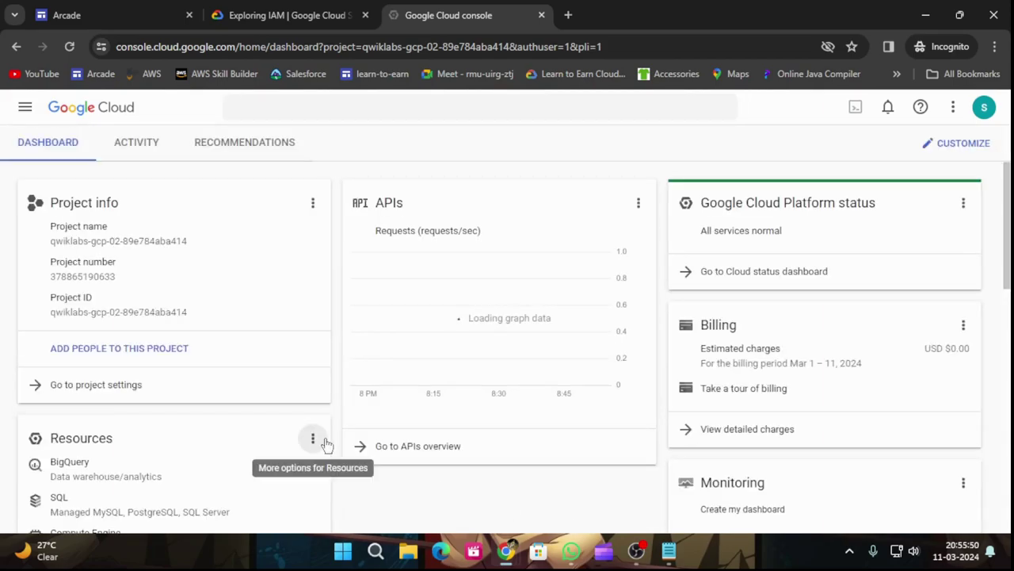
- Open a second Google Cloud console from the lab page and submit the Username 2 e-mail, copied from the lab details, as its sign-in account
click(333, 17)
click(150, 322)
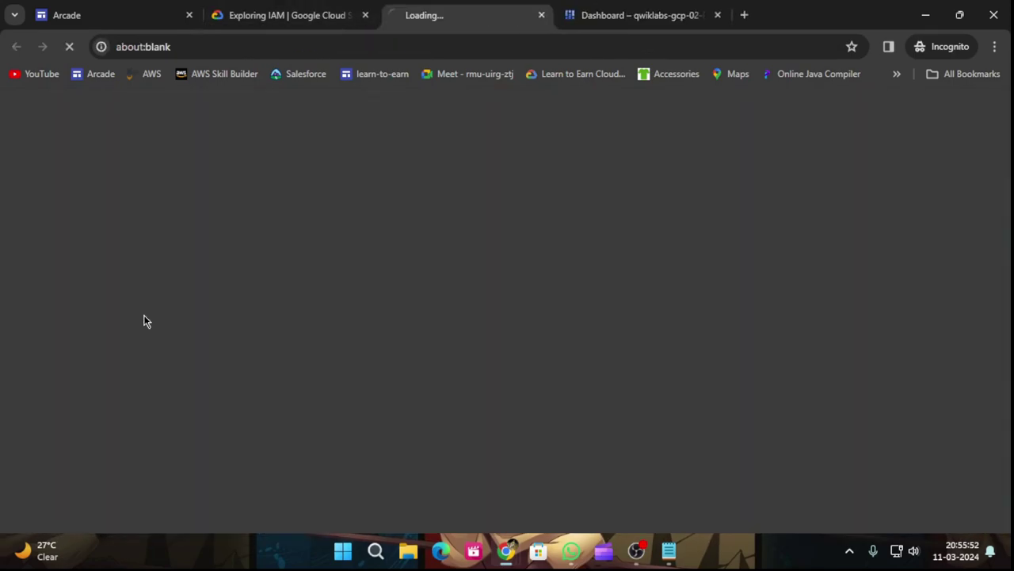
click(230, 14)
scroll(131, 383, down, 1)
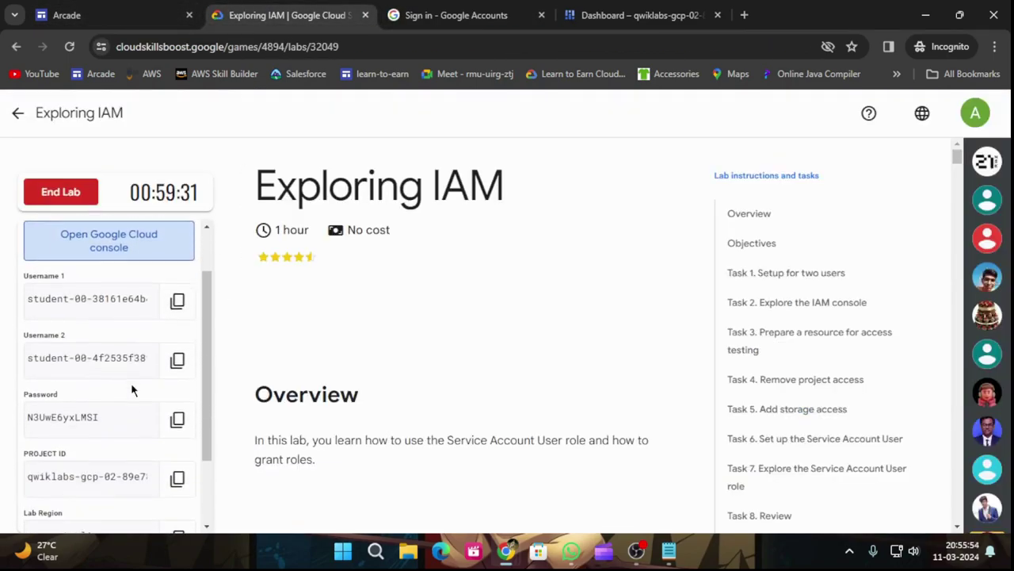
click(177, 350)
click(466, 17)
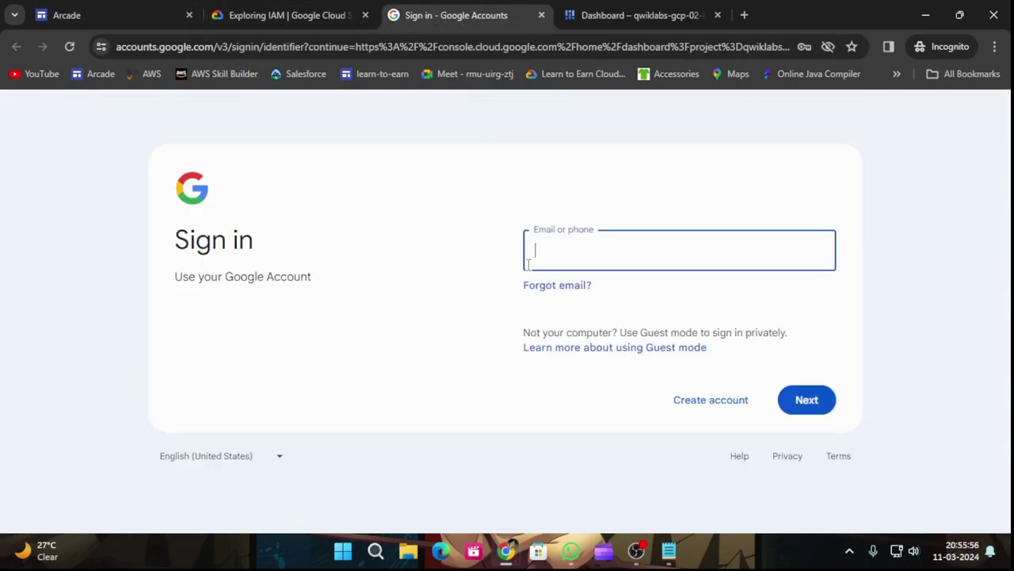
key(ctrl+v)
click(808, 401)
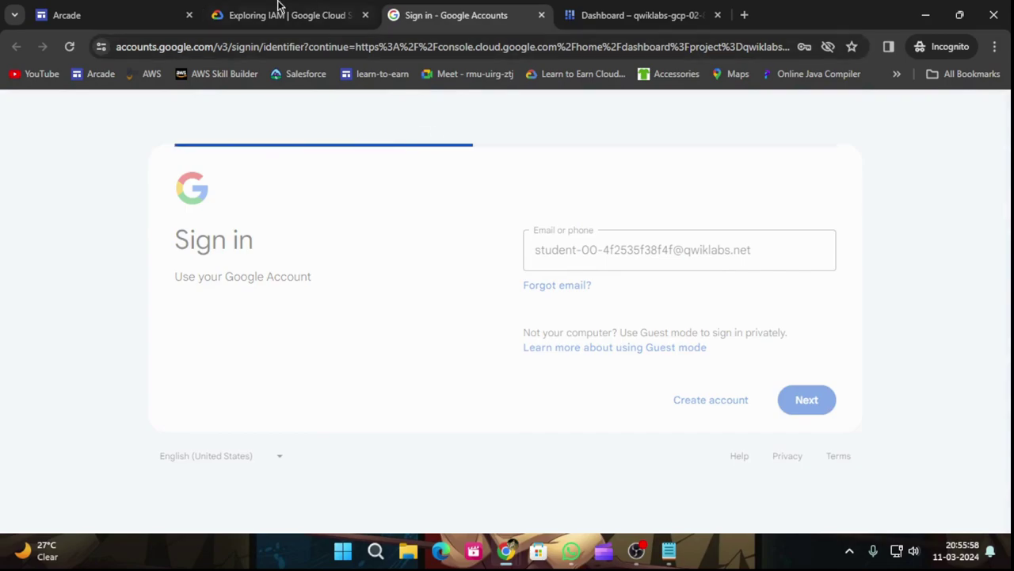
- Copy the lab password from the connection details and submit it in the Username 2 sign-in
click(297, 13)
click(176, 410)
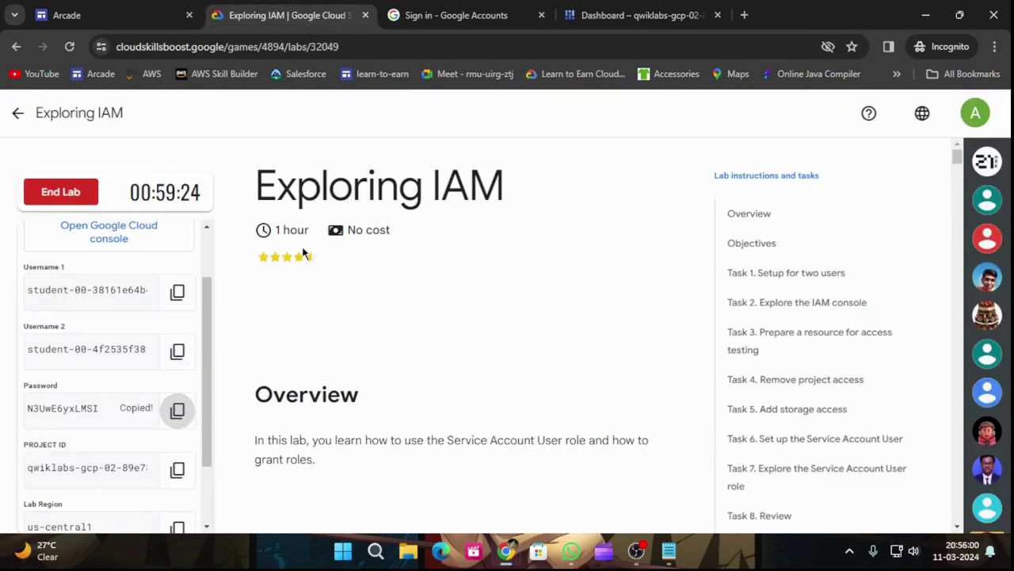
click(418, 17)
key(ctrl+v)
click(790, 401)
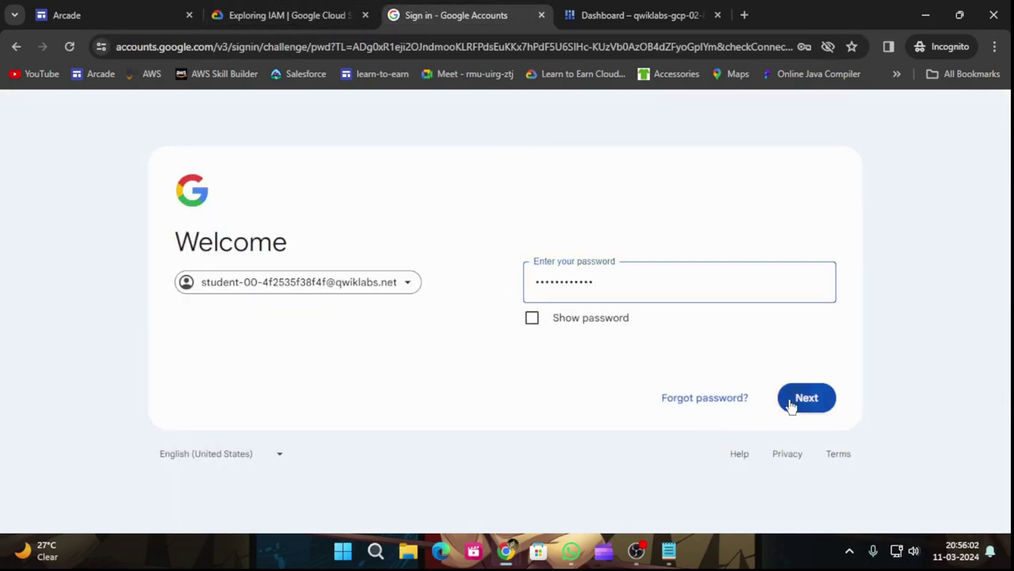
- Agree to the Google Cloud Terms of Service in the Username 1 console and accept the new-account notice for Username 2
click(595, 18)
click(321, 406)
click(678, 488)
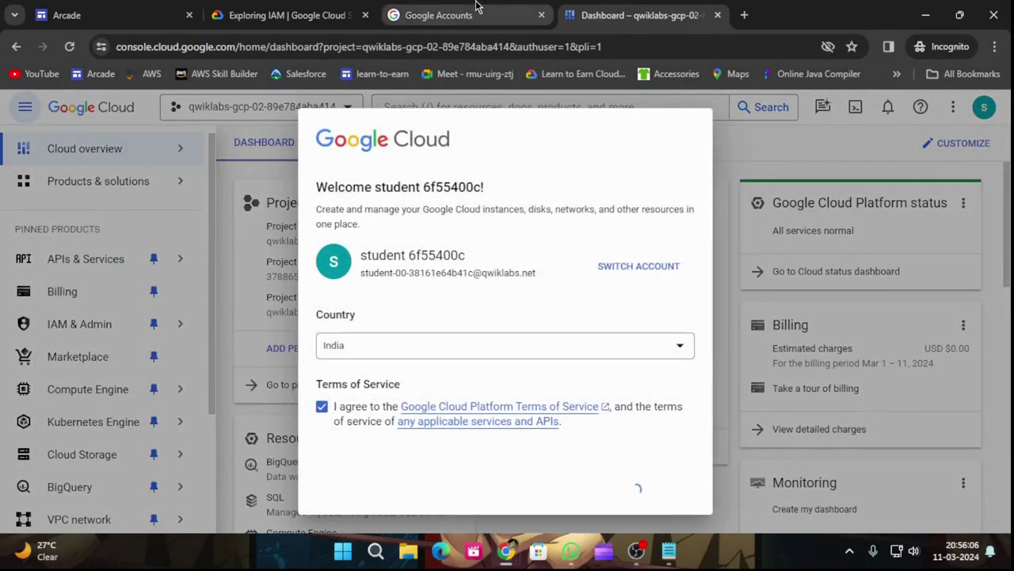
click(477, 11)
click(545, 485)
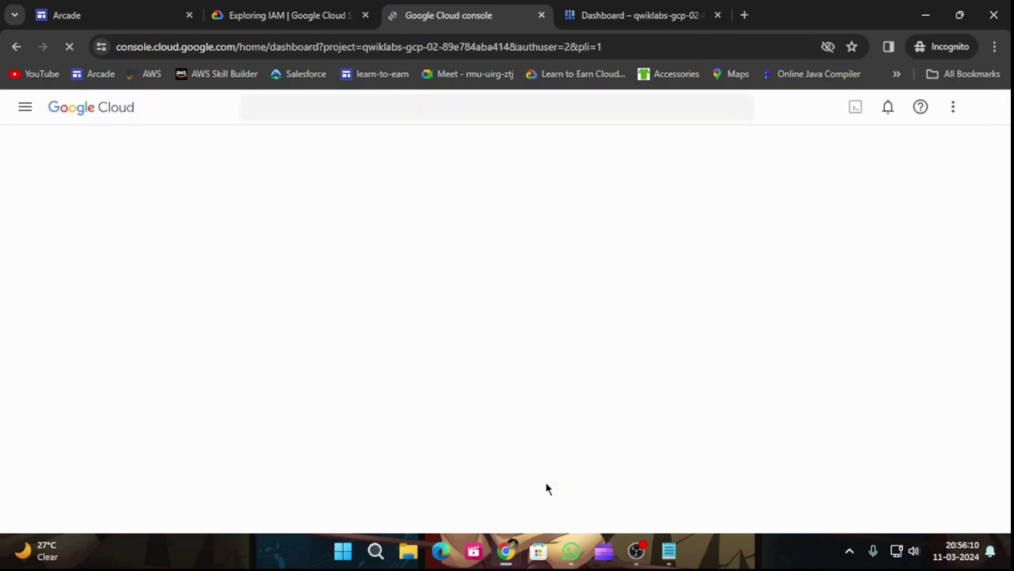
- Review the lab instructions for Tasks 1 and 2, and open the IAM & Admin > IAM page in the Username 1 console
key(ctrl+shift+Tab)
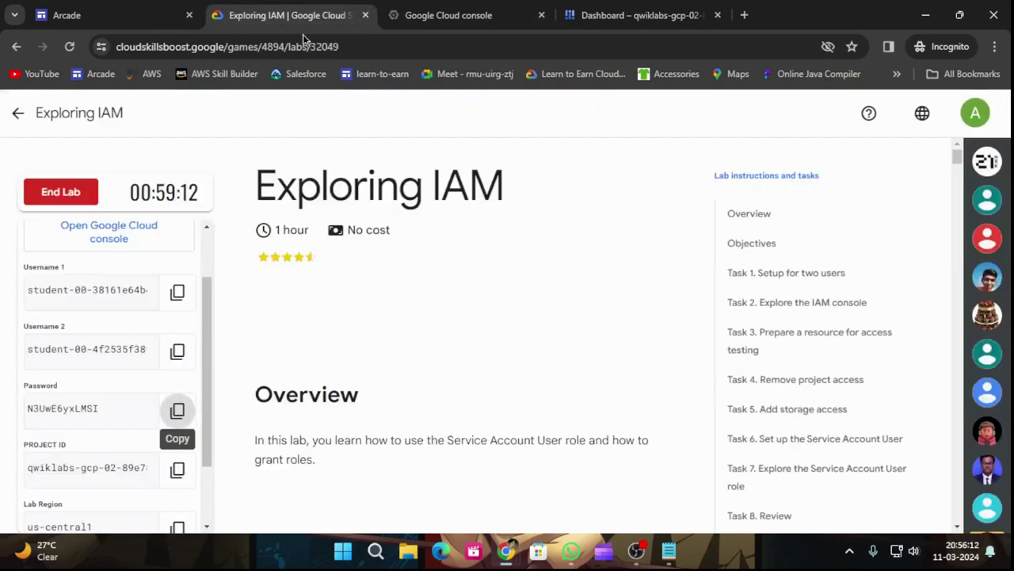
click(833, 274)
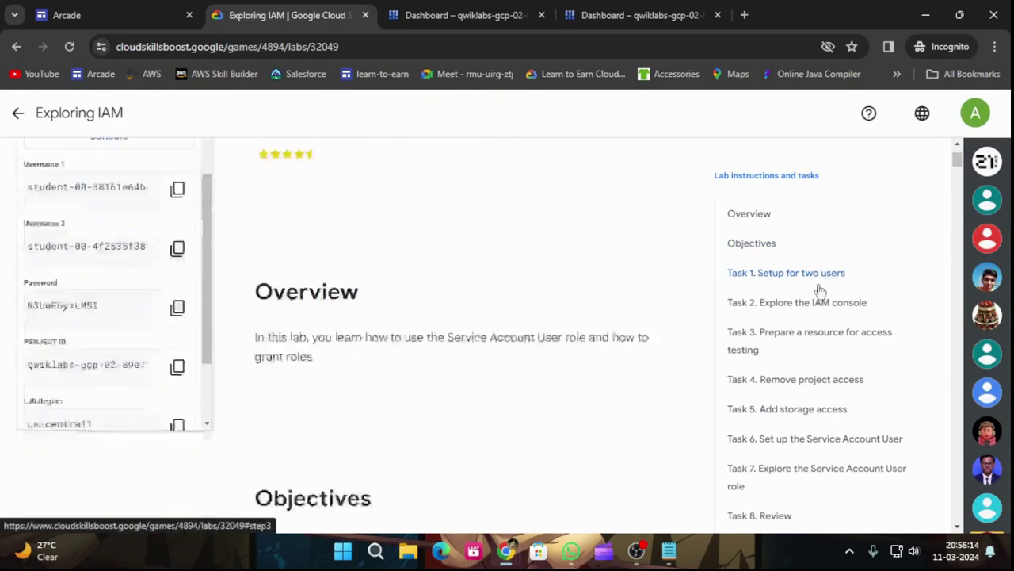
scroll(477, 430, down, 3)
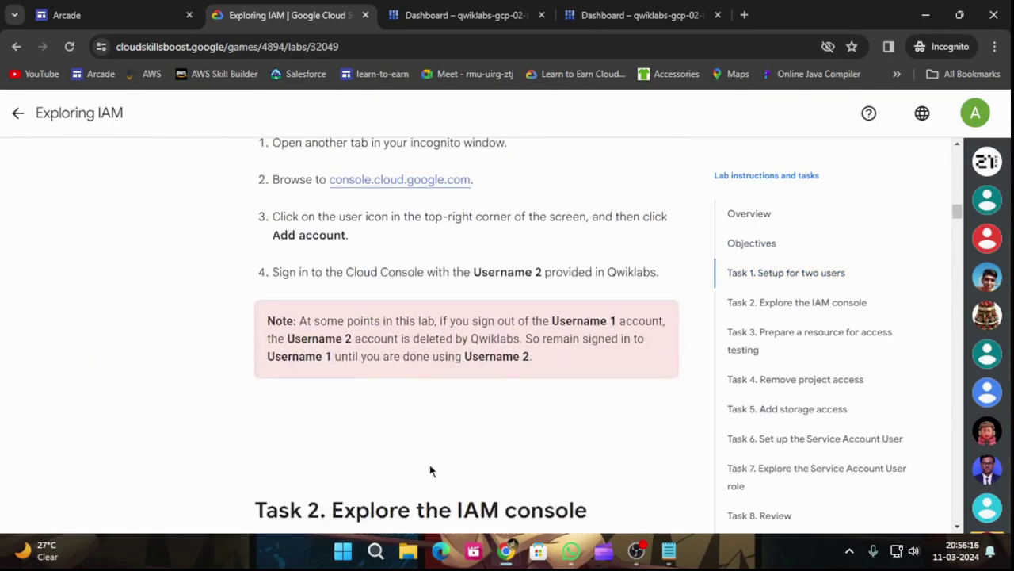
scroll(589, 432, down, 5)
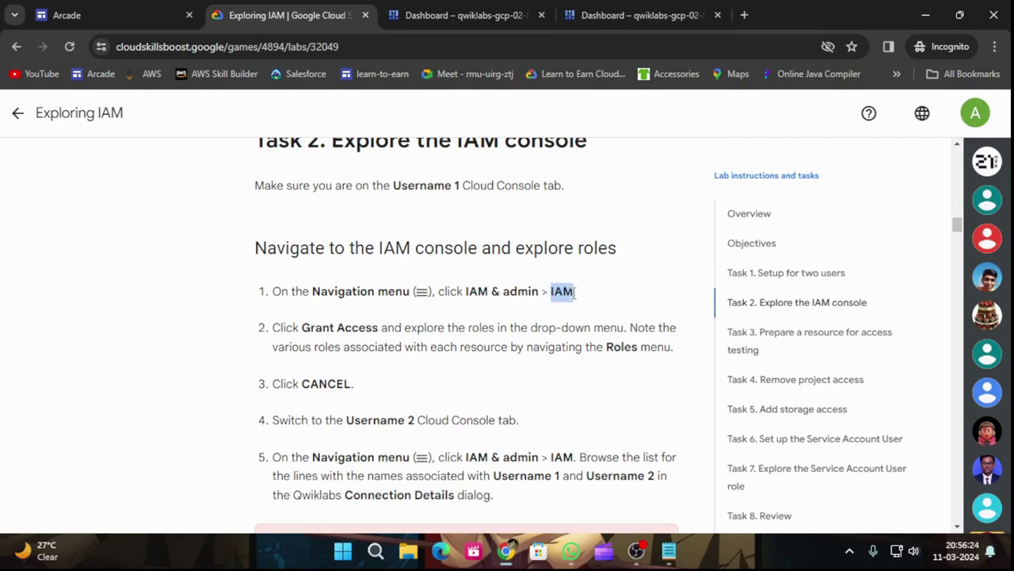
click(620, 7)
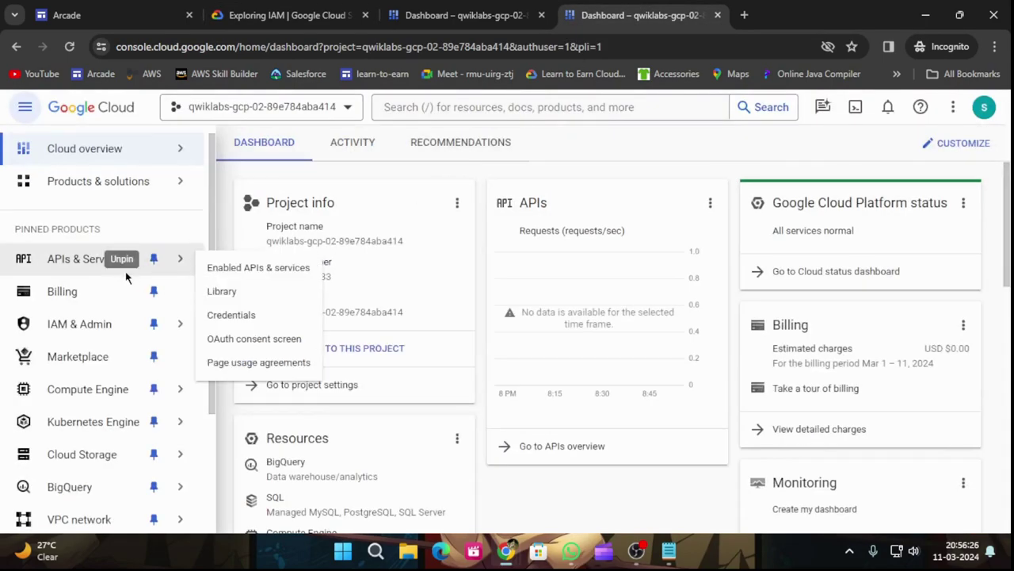
mouse_move(111, 335)
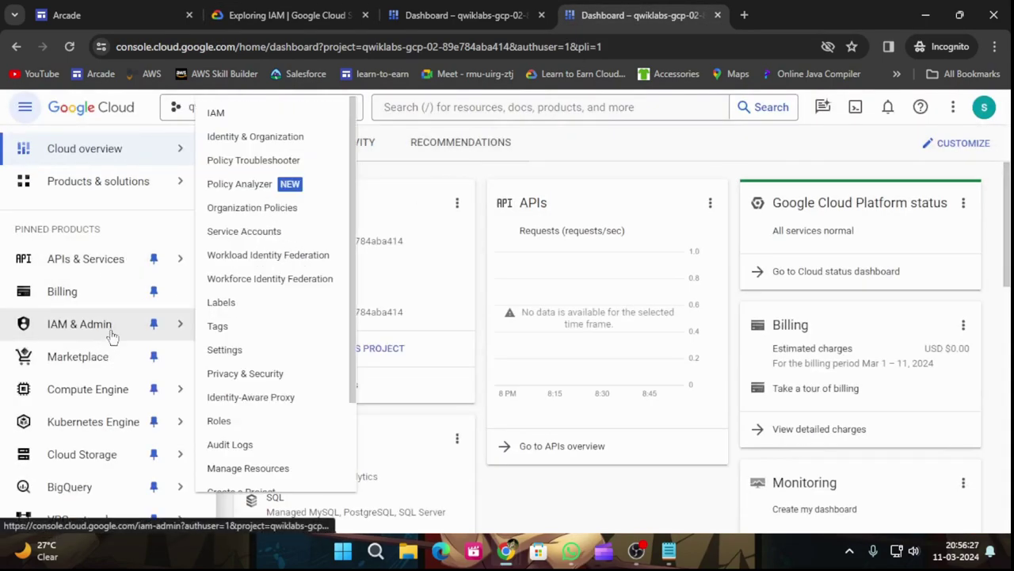
click(233, 112)
- Open the project's Grant Access form in the Username 1 IAM console, check it against the Task 2 instructions, and cancel it
click(293, 6)
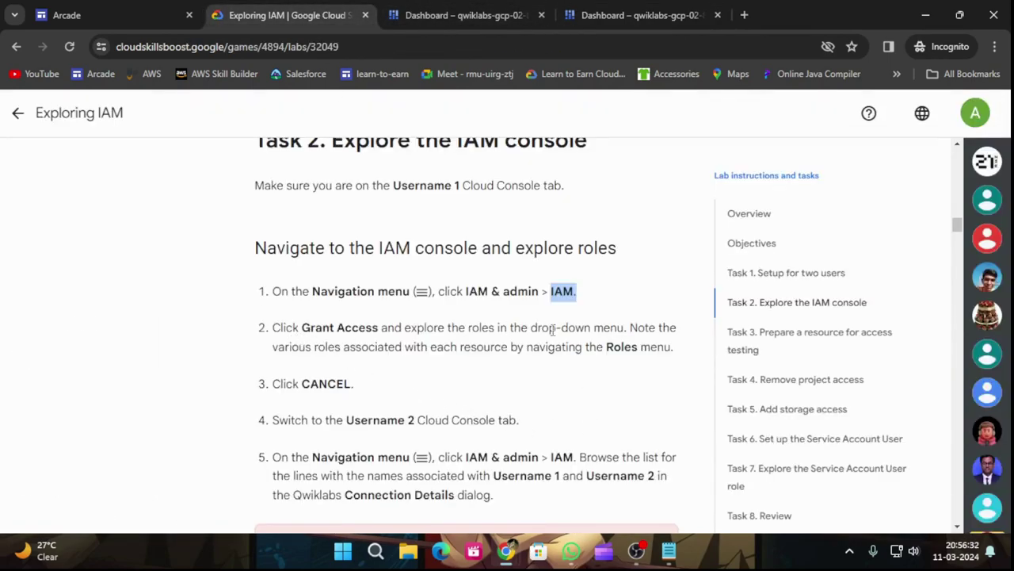
scroll(460, 369, down, 2)
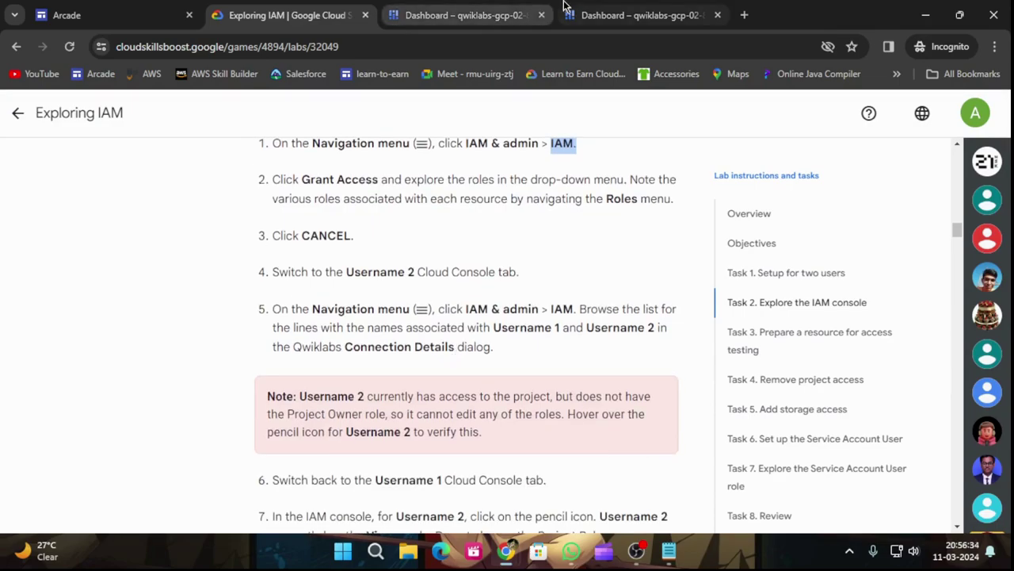
click(596, 8)
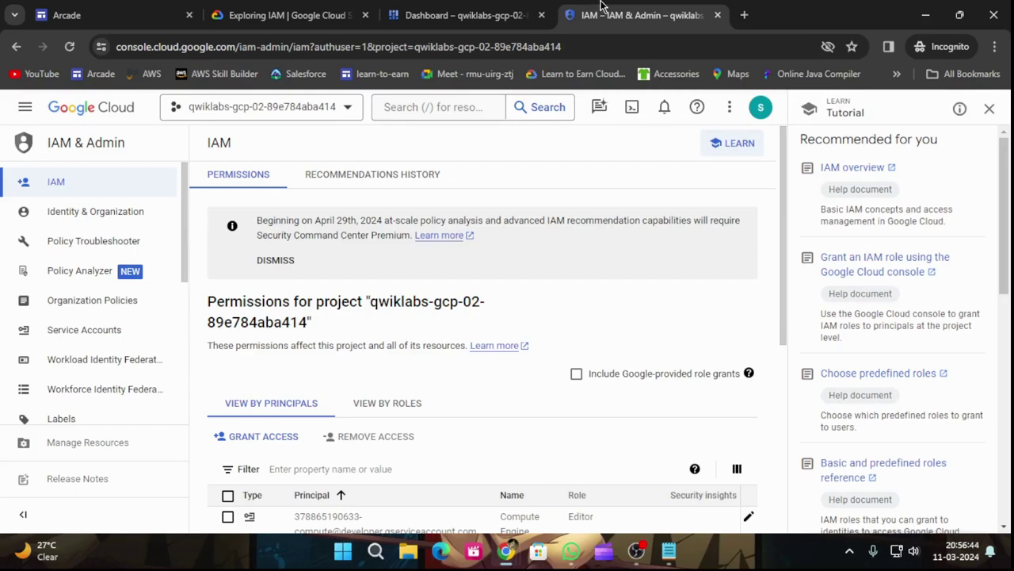
scroll(509, 376, down, 3)
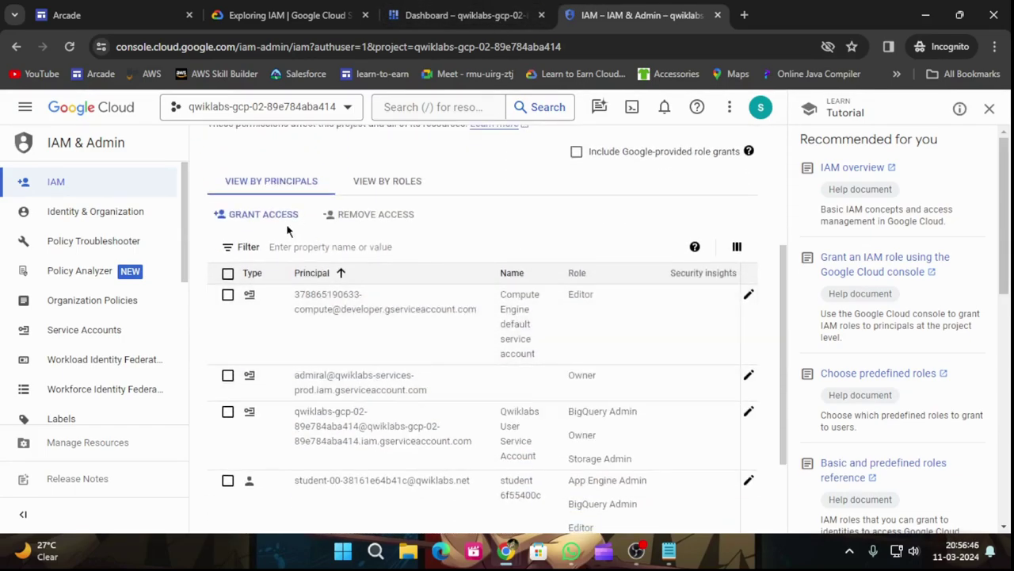
click(282, 216)
scroll(273, 292, down, 1)
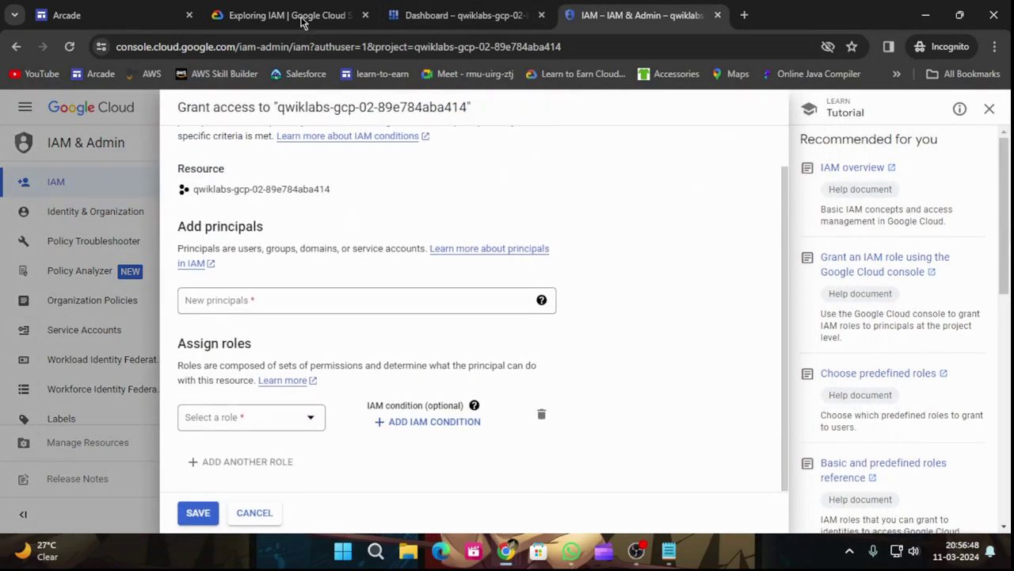
click(301, 13)
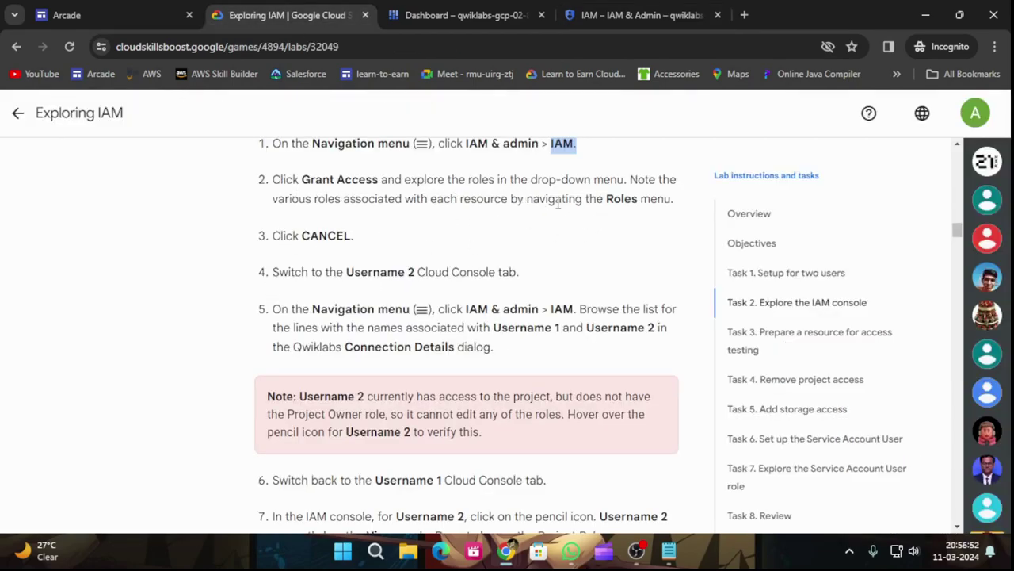
scroll(283, 266, down, 1)
click(650, 13)
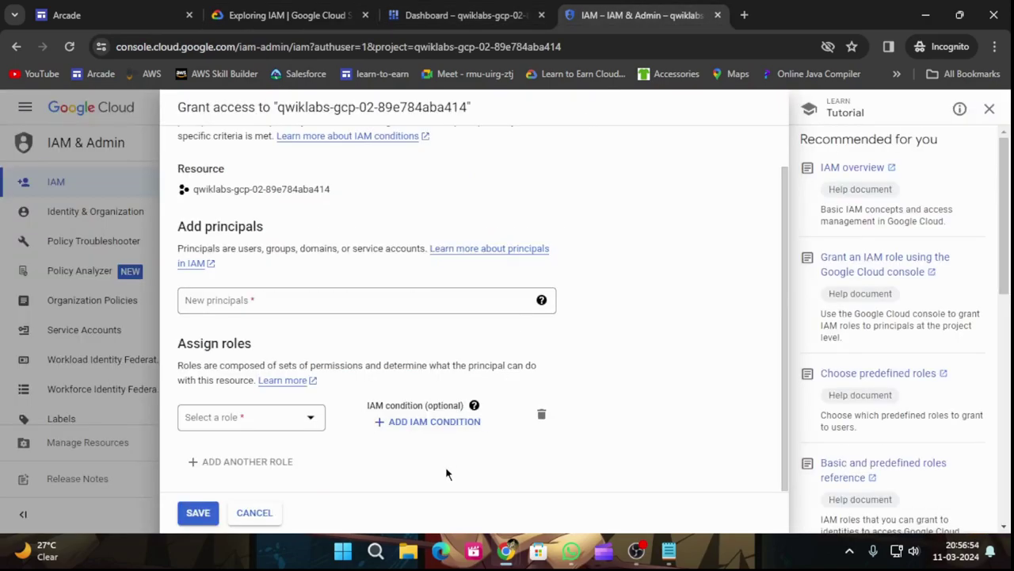
click(254, 513)
- Read the remaining Task 2 instructions and examine the principals and roles of both student accounts in the Username 1 IAM console
click(302, 8)
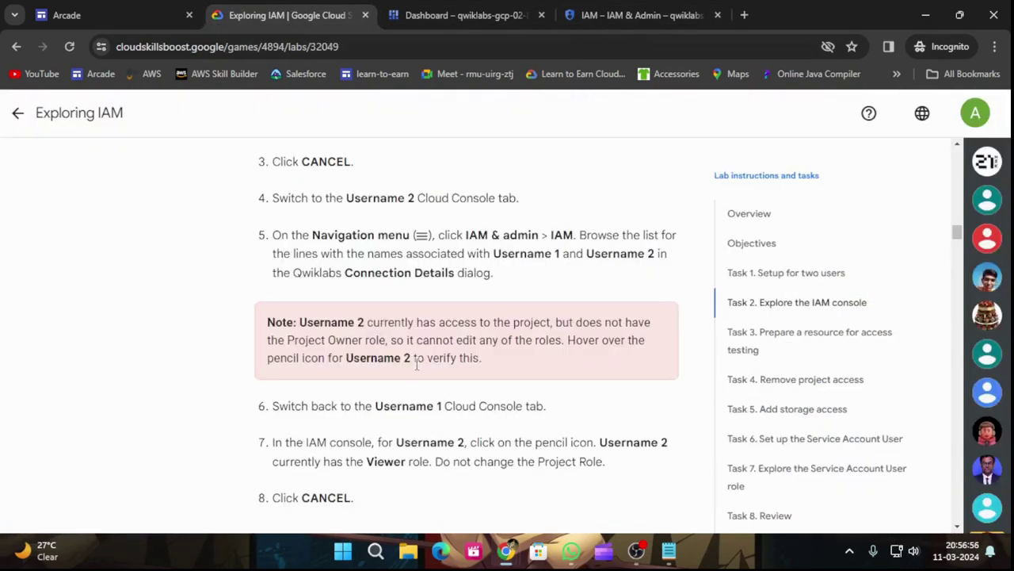
scroll(418, 369, down, 3)
scroll(459, 299, up, 4)
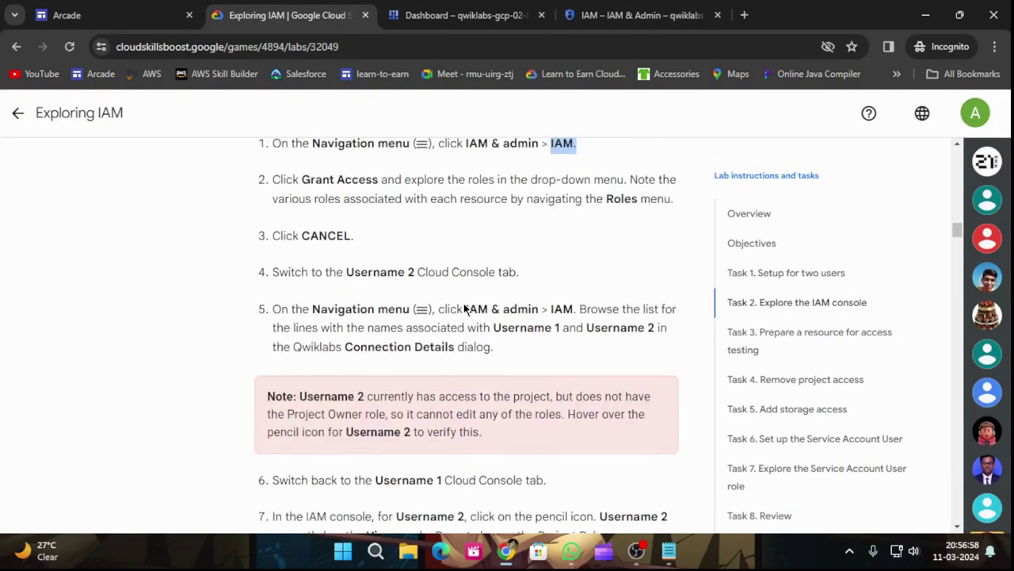
scroll(464, 305, down, 1)
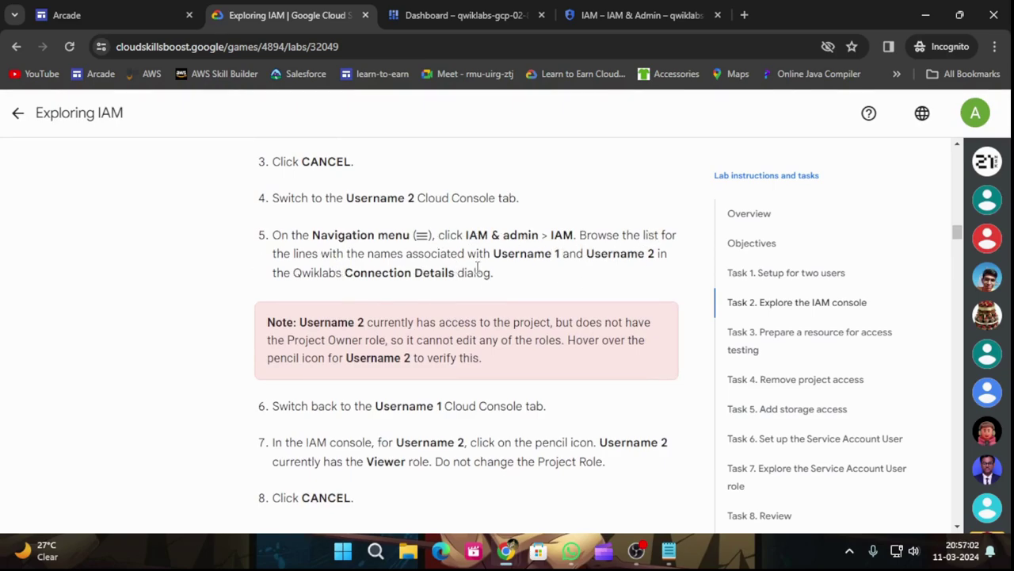
click(638, 15)
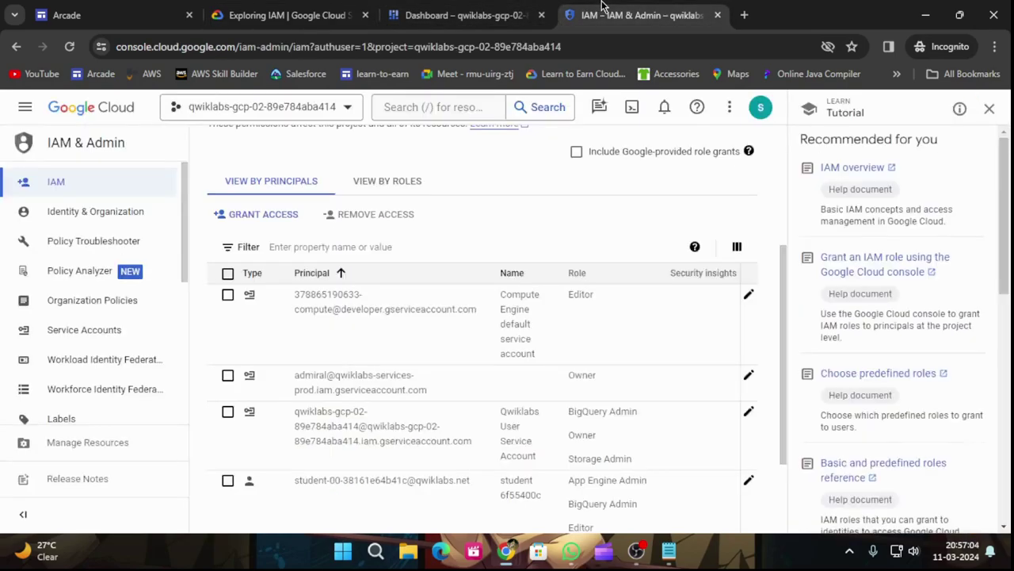
scroll(468, 328, down, 1)
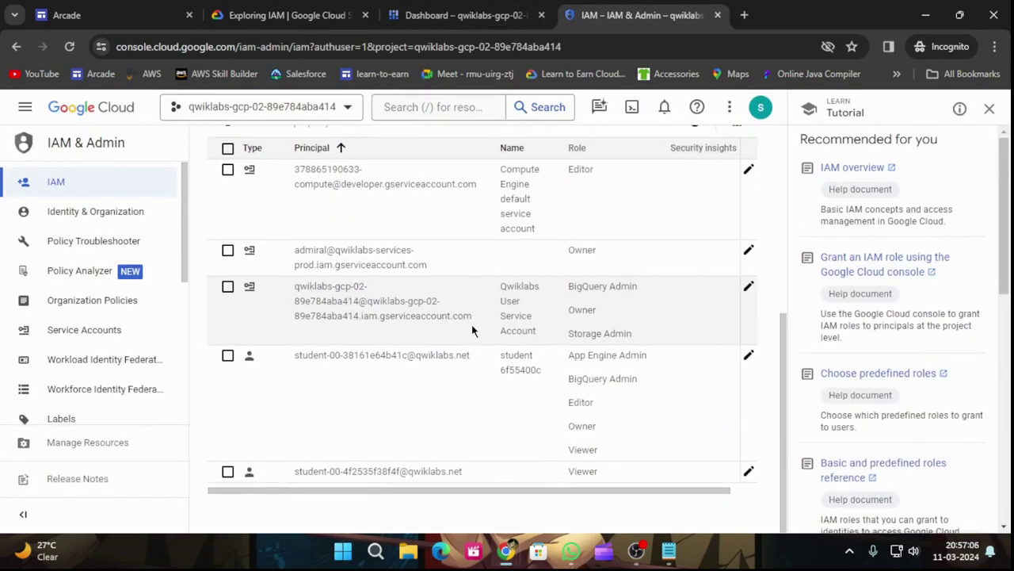
scroll(442, 399, up, 5)
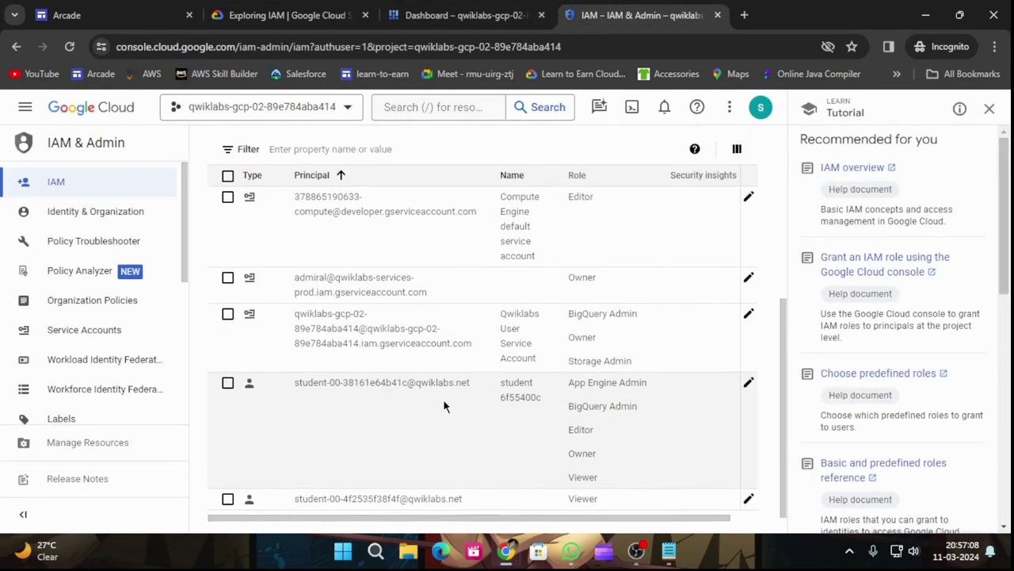
click(339, 108)
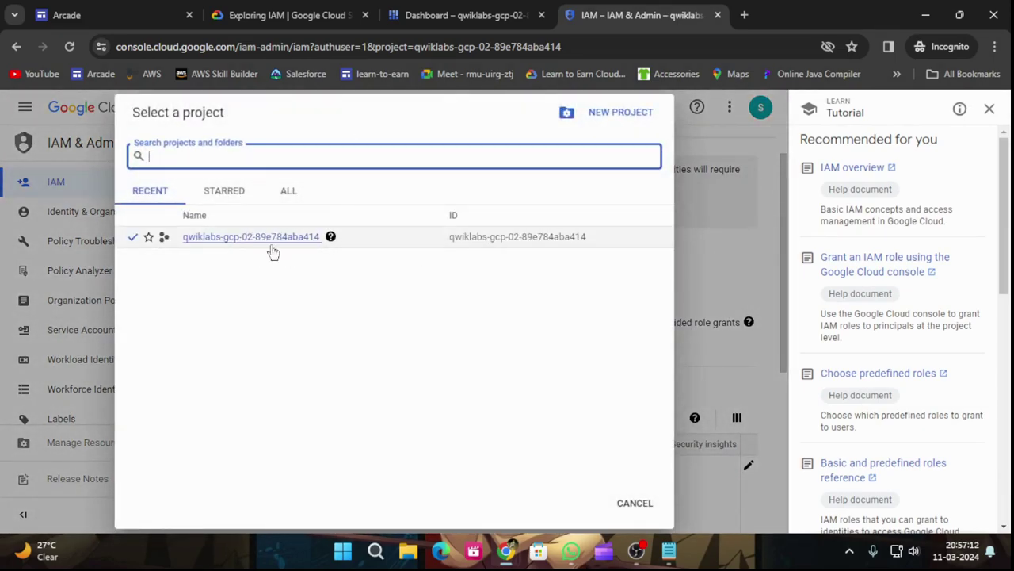
click(635, 503)
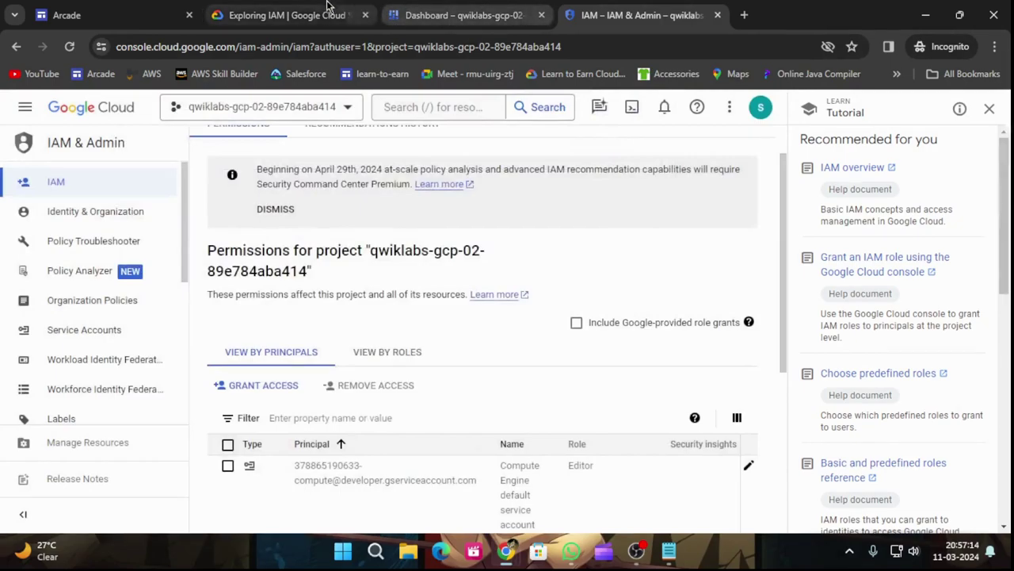
- Find the Task 3 instructions, open the Cloud Storage Buckets page in the Username 1 console, and return to the lab instructions
key(ctrl+2)
scroll(458, 428, down, 3)
scroll(458, 424, down, 5)
scroll(458, 424, up, 2)
click(634, 15)
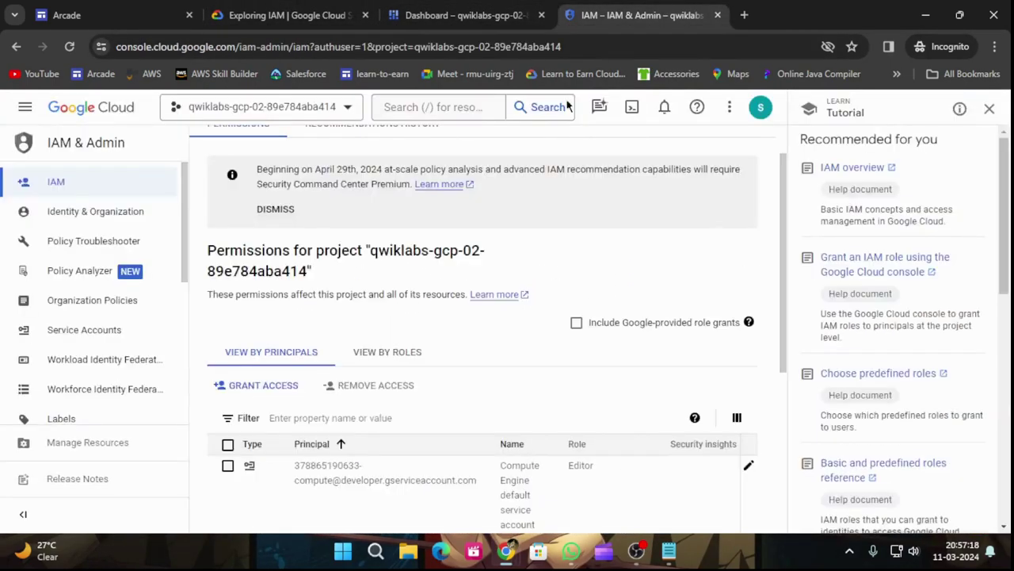
click(24, 107)
mouse_move(162, 454)
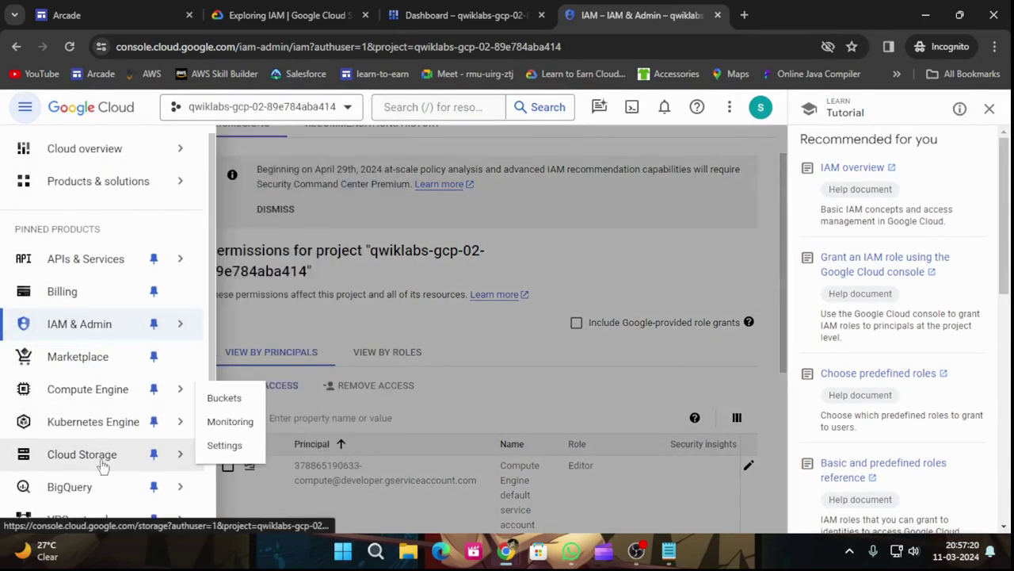
click(223, 399)
click(352, 11)
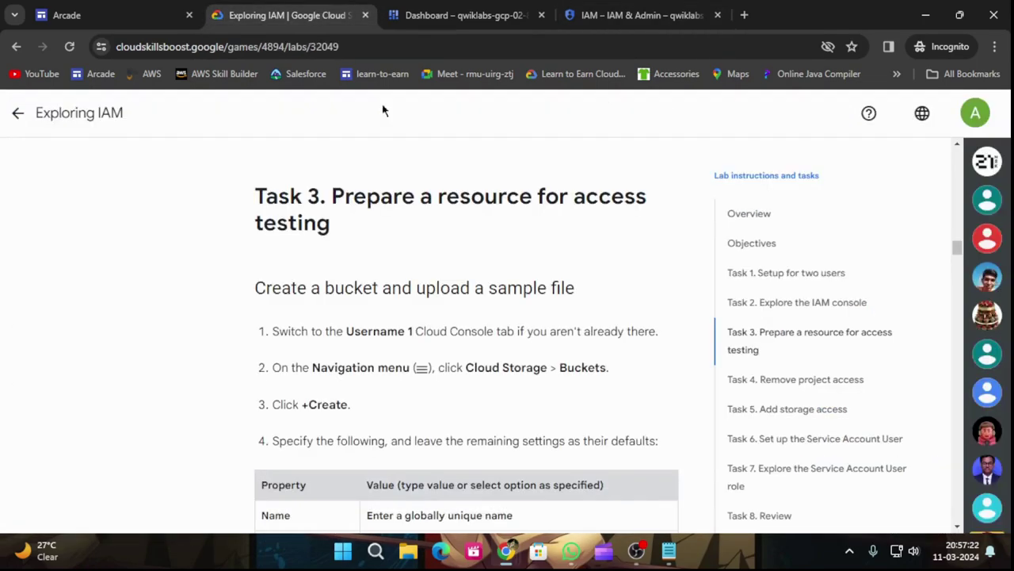
- Check the Task 3 bucket instructions, copy the lab's Project ID from the lab credentials, and return to the Username 1 console
scroll(476, 340, down, 3)
scroll(405, 362, up, 1)
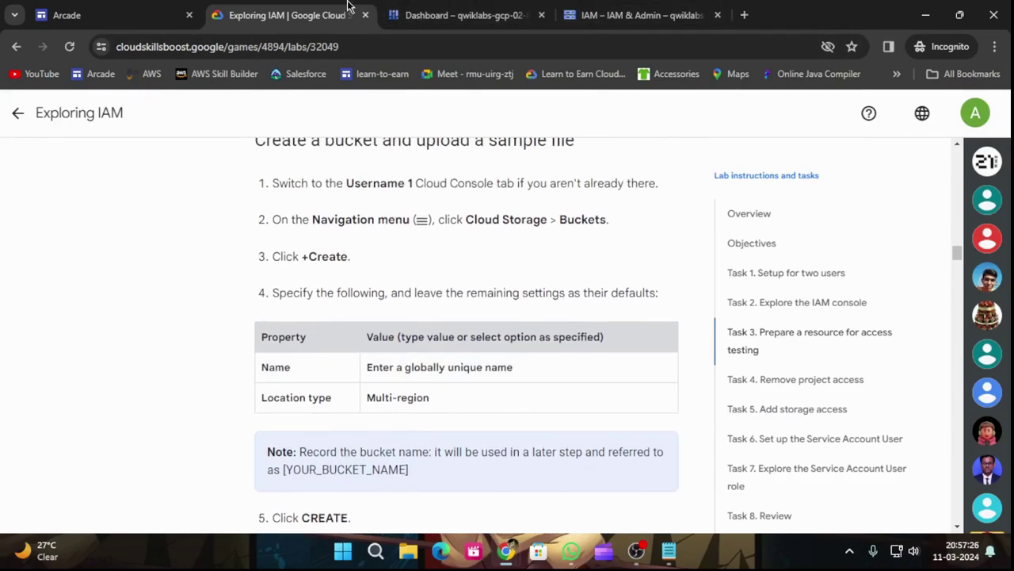
scroll(154, 326, up, 20)
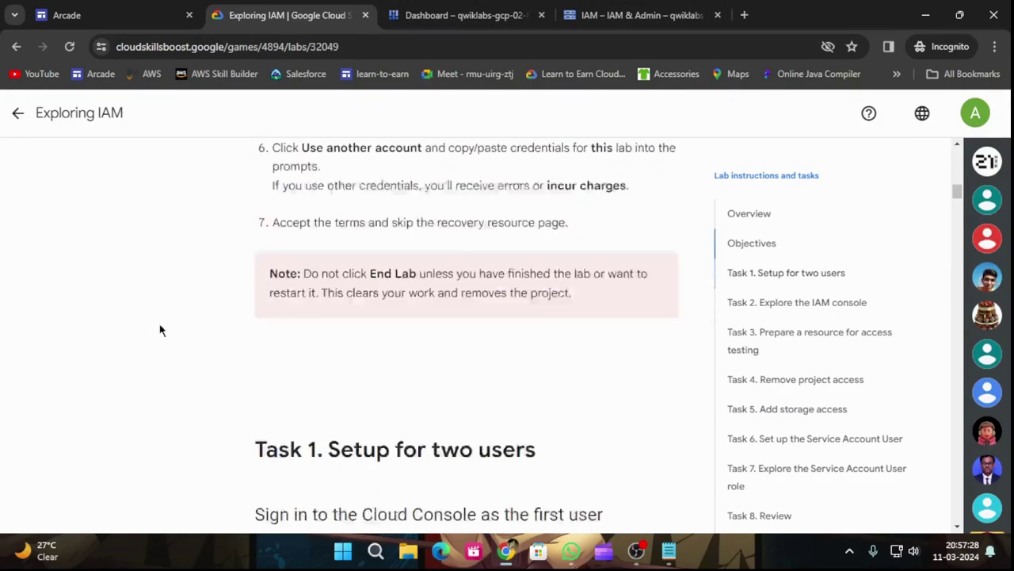
scroll(164, 325, up, 3)
scroll(162, 357, down, 5)
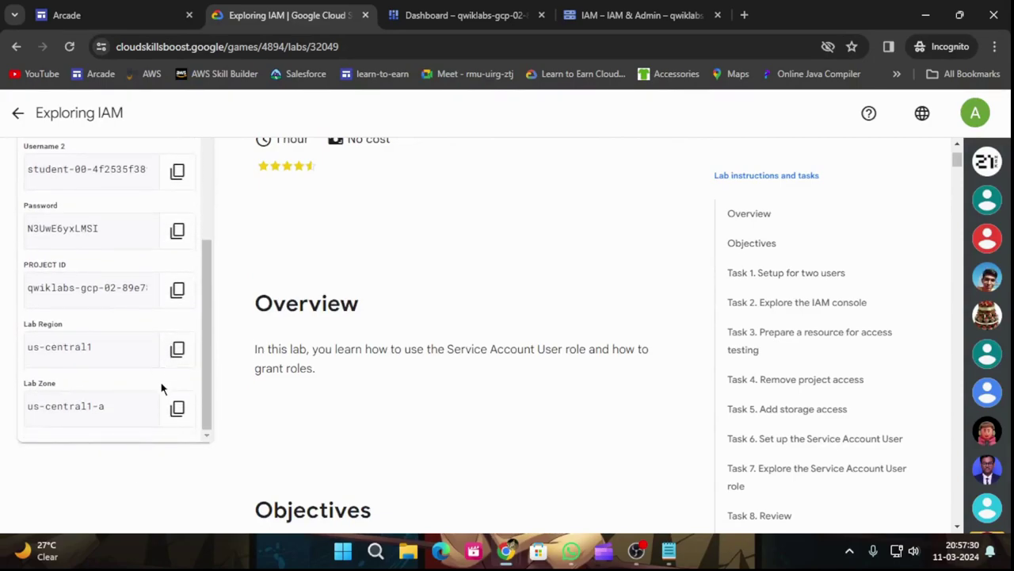
scroll(169, 262, down, 2)
click(177, 215)
key(ctrl+4)
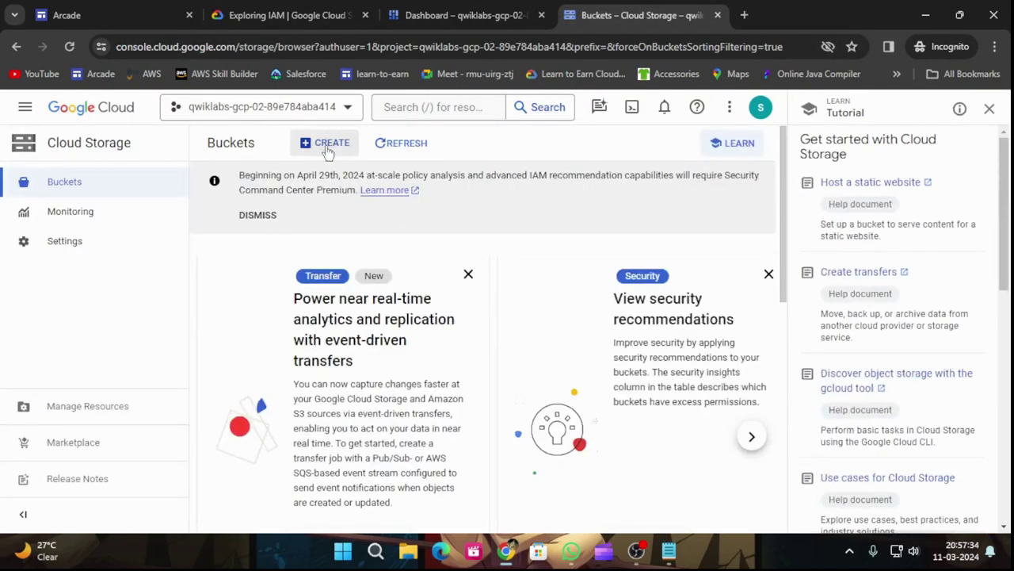
- Start creating a Cloud Storage bucket and name it with the copied Project ID, qwiklabs-gcp-02-89e784aba414
click(325, 142)
click(989, 109)
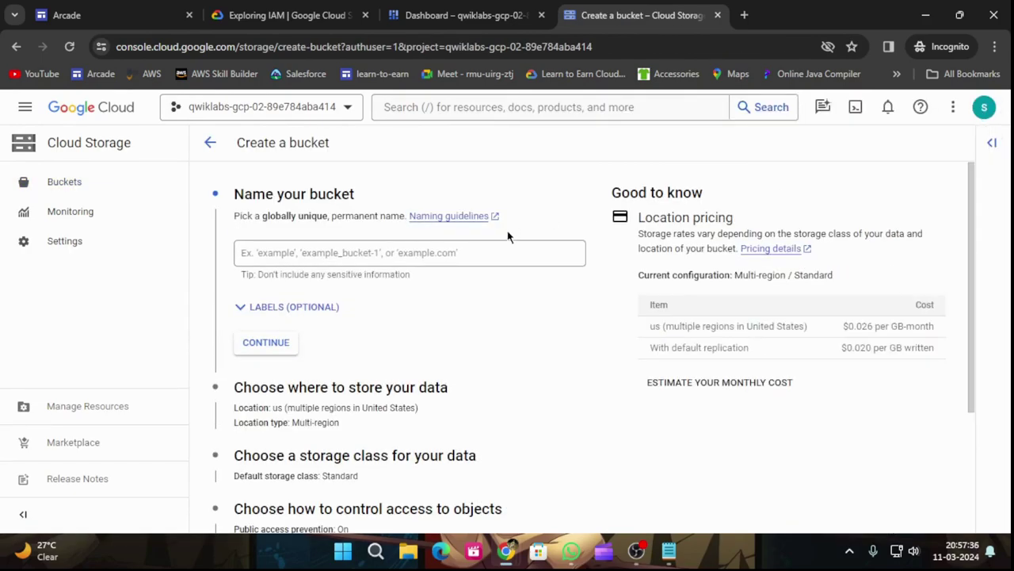
click(448, 252)
key(ctrl+v)
- Compare the bucket form with the Task 3 settings, accept the bucket name, and keep the Multi-region location type
click(289, 16)
scroll(507, 412, down, 10)
click(775, 349)
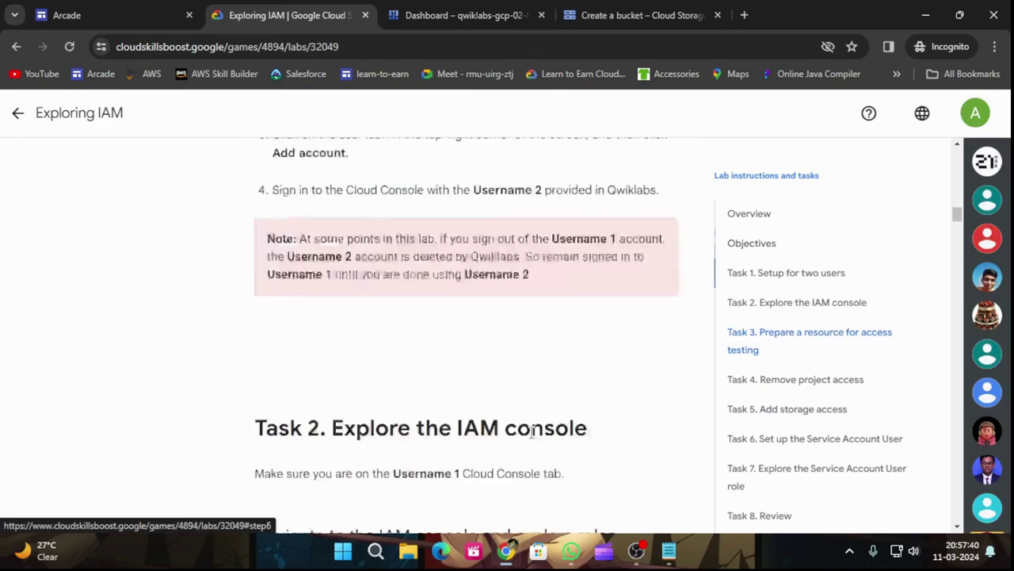
scroll(558, 432, down, 2)
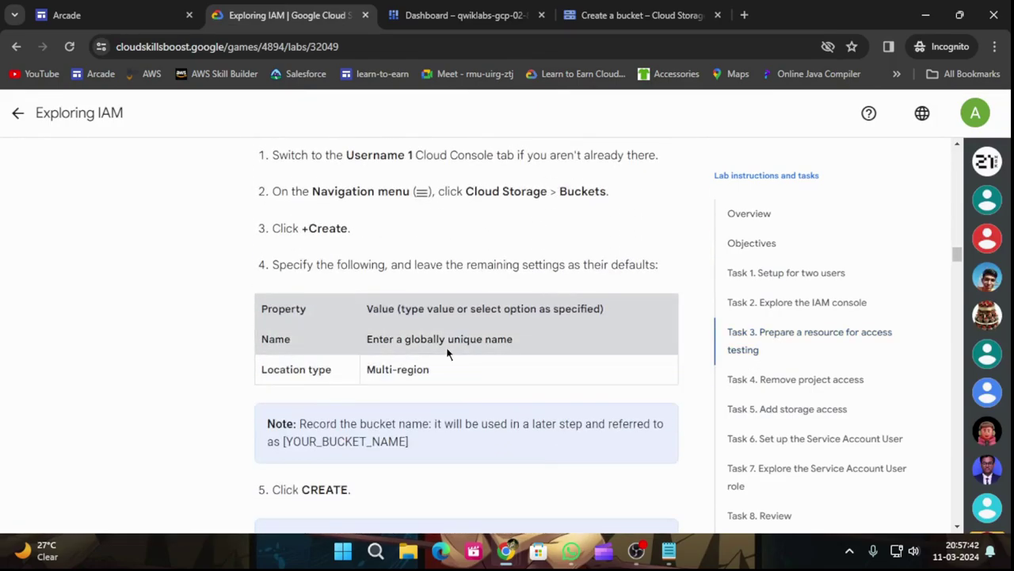
scroll(351, 371, down, 3)
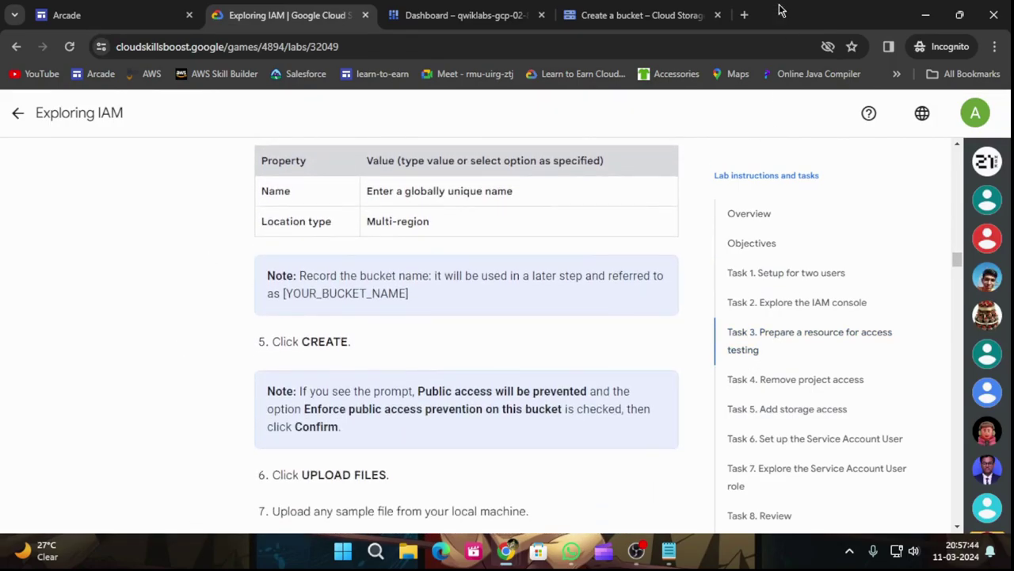
click(638, 15)
click(272, 345)
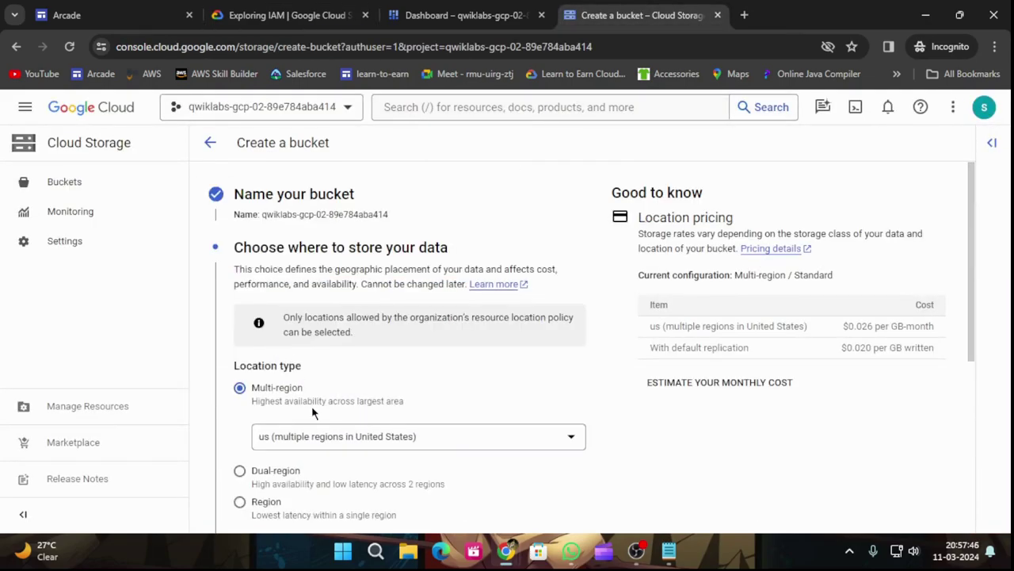
scroll(388, 377, down, 4)
- Create the bucket with the remaining default settings and confirm enforcing public access prevention on it
click(323, 13)
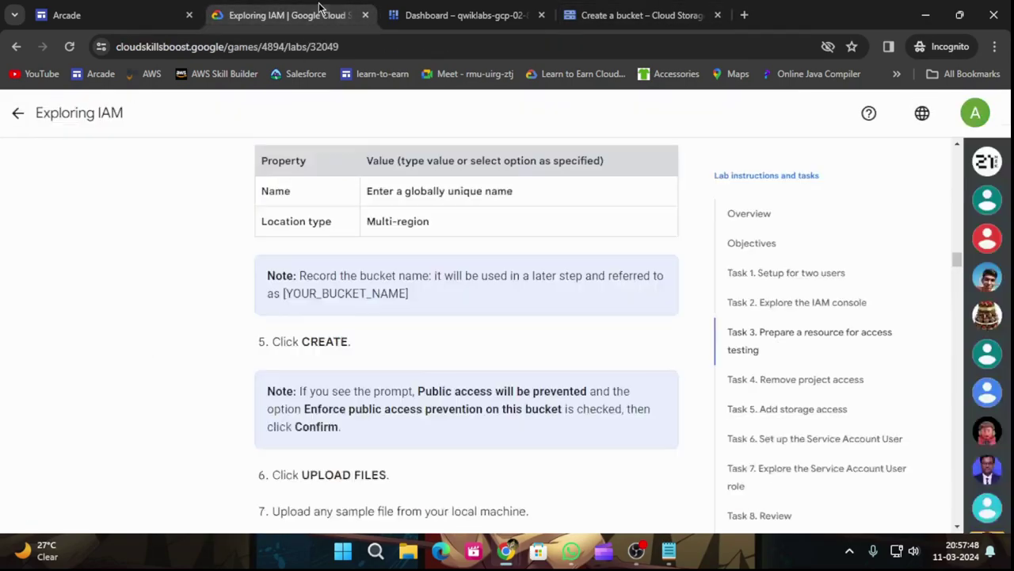
click(570, 14)
click(233, 503)
click(225, 6)
click(582, 6)
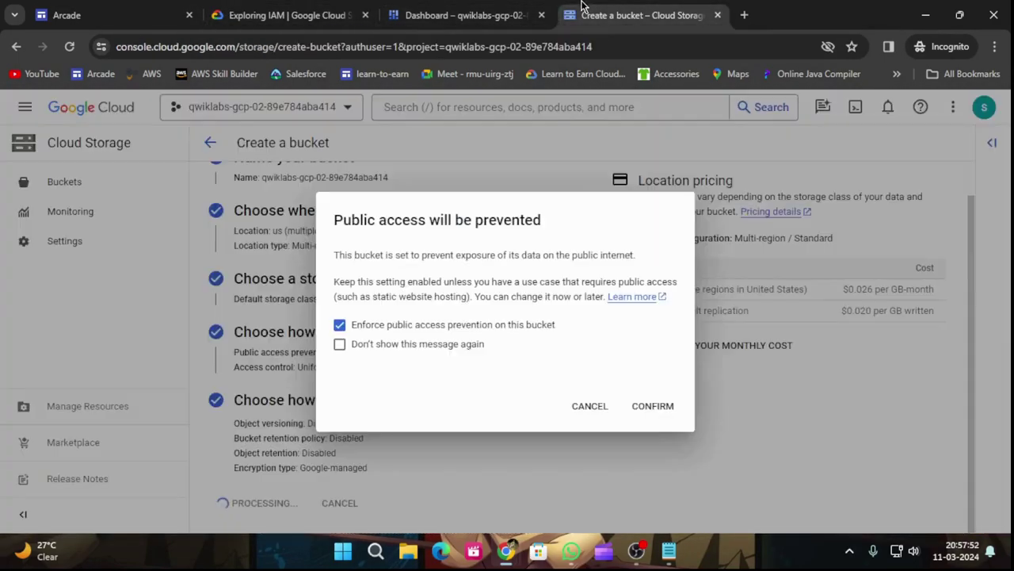
click(653, 405)
- Read the upload and rename instructions in Task 3 of the lab and copy the file name sample.txt
click(238, 11)
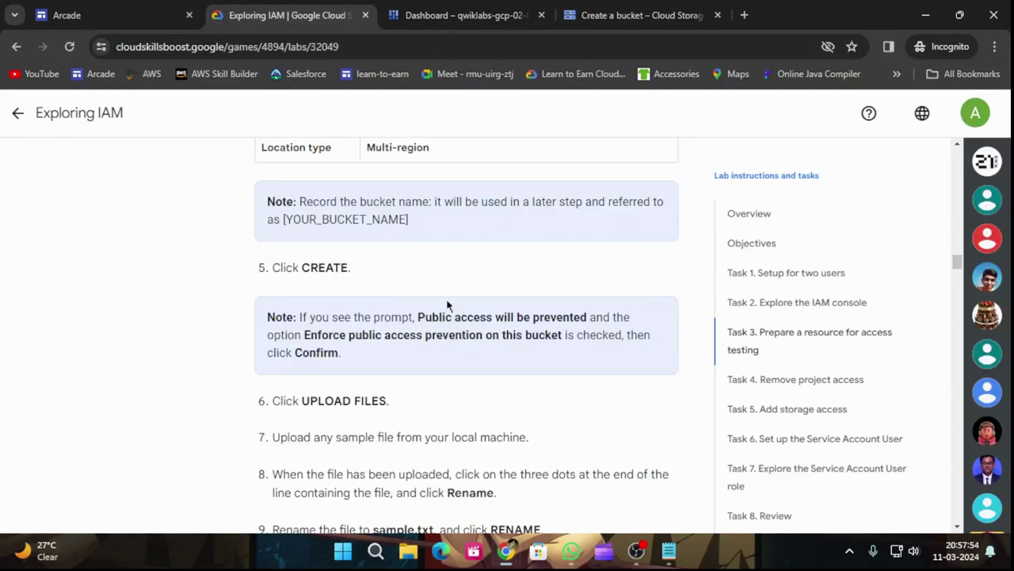
scroll(466, 356, down, 2)
scroll(466, 353, up, 1)
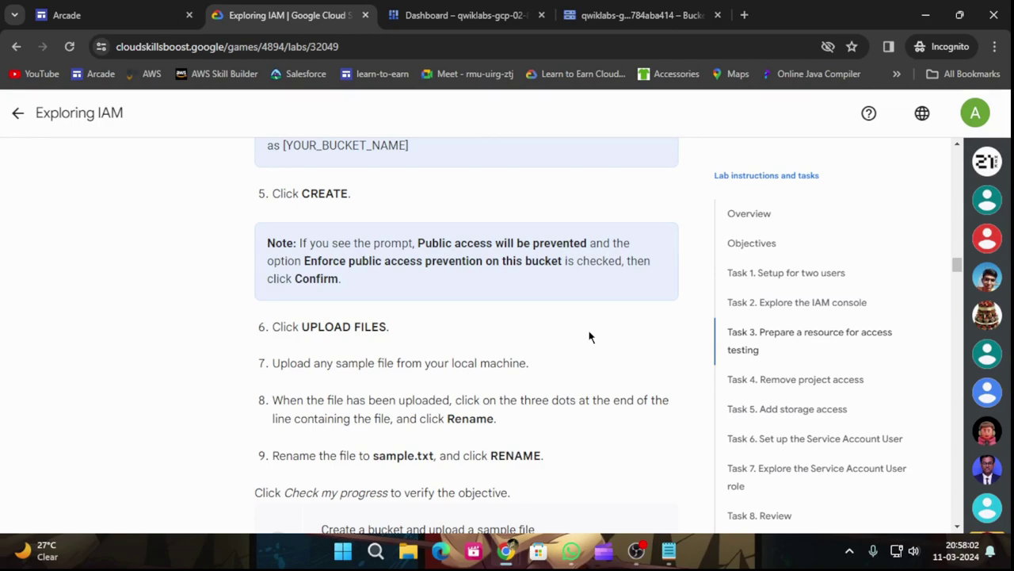
scroll(578, 338, down, 1)
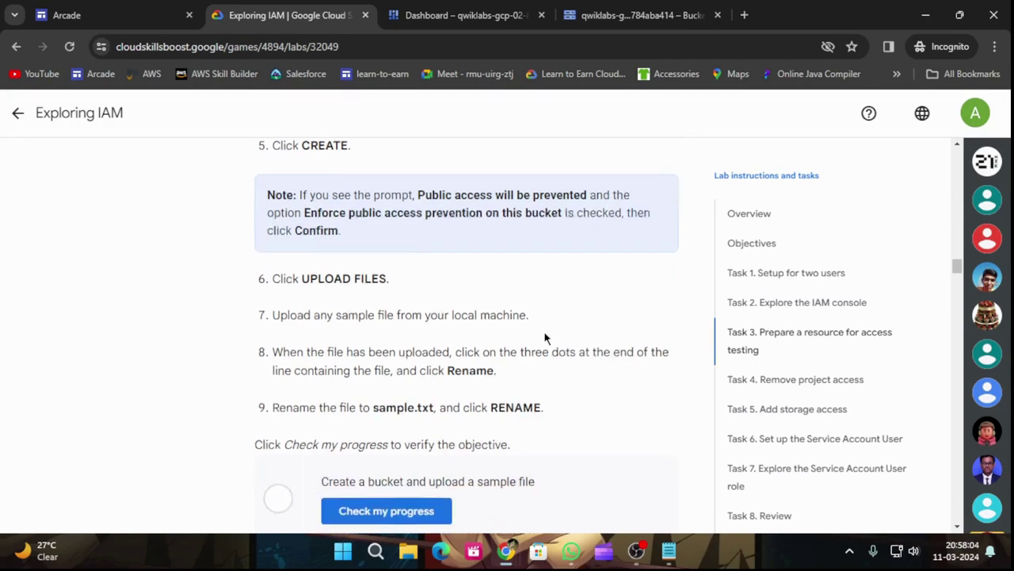
drag(377, 381, 436, 382)
key(ctrl+c)
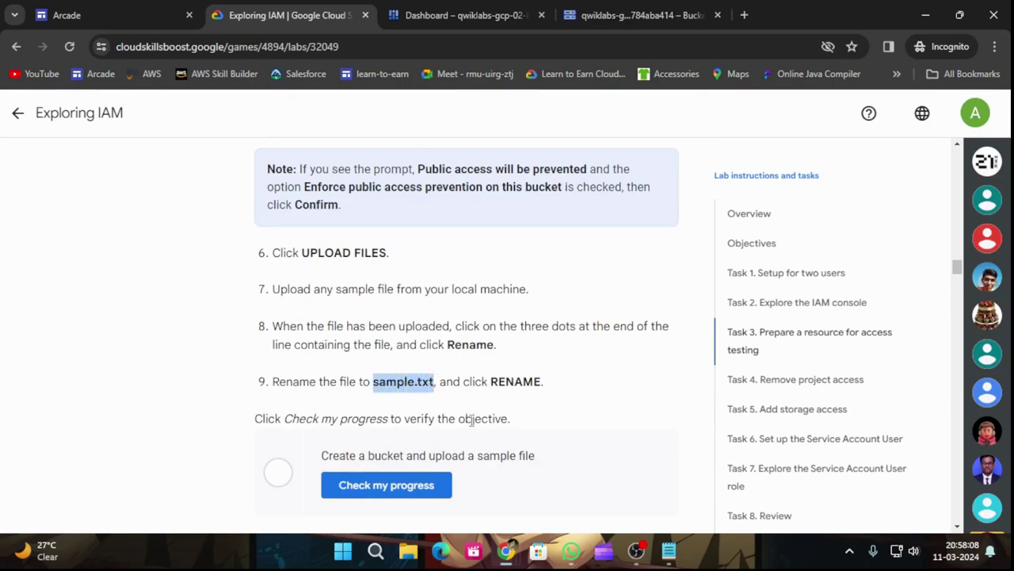
- Upload the image tm1 from the local template folder to the new bucket in the Username 1 console
click(625, 8)
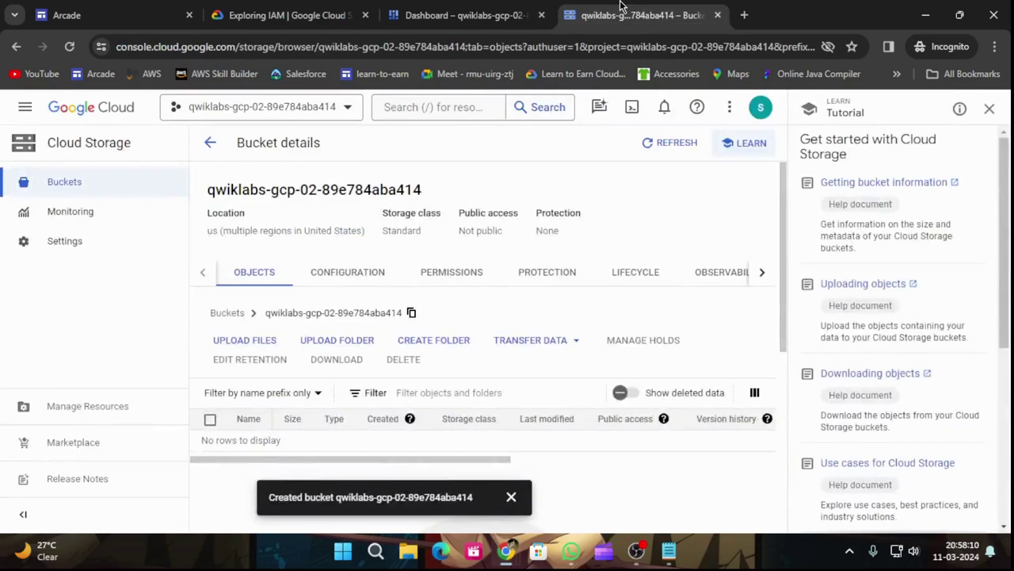
click(988, 108)
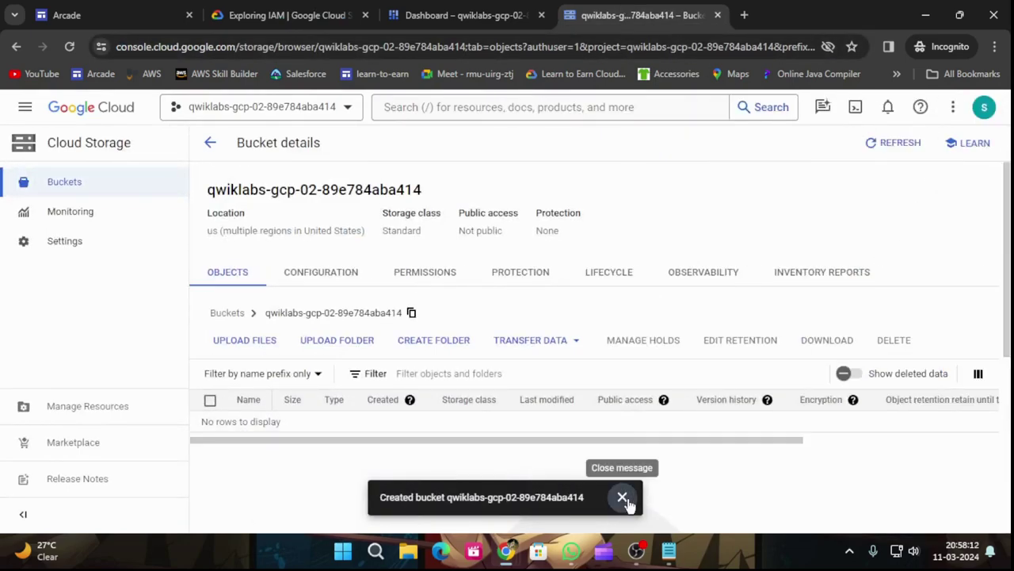
click(621, 496)
click(272, 350)
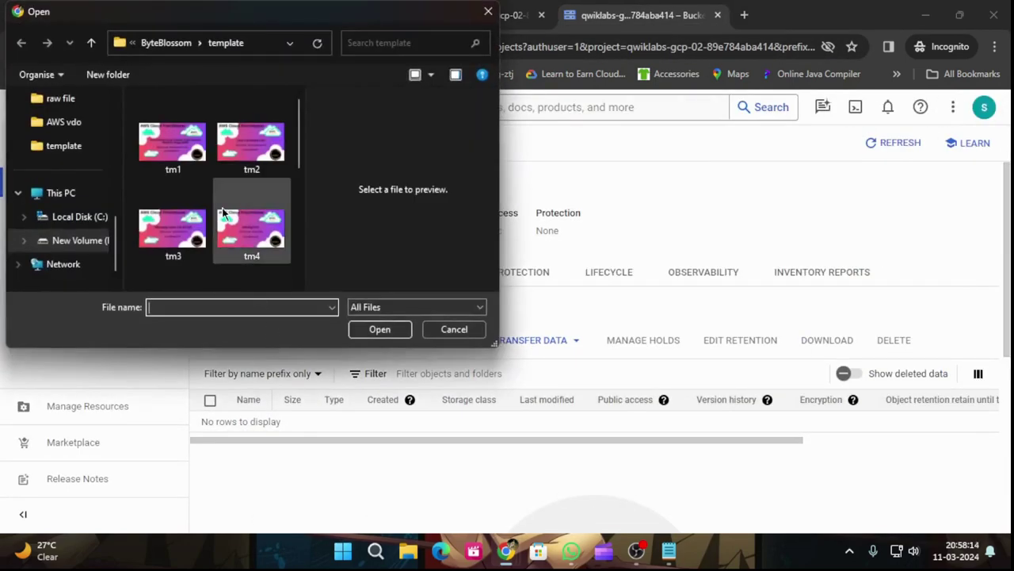
scroll(220, 217, down, 3)
scroll(220, 212, down, 3)
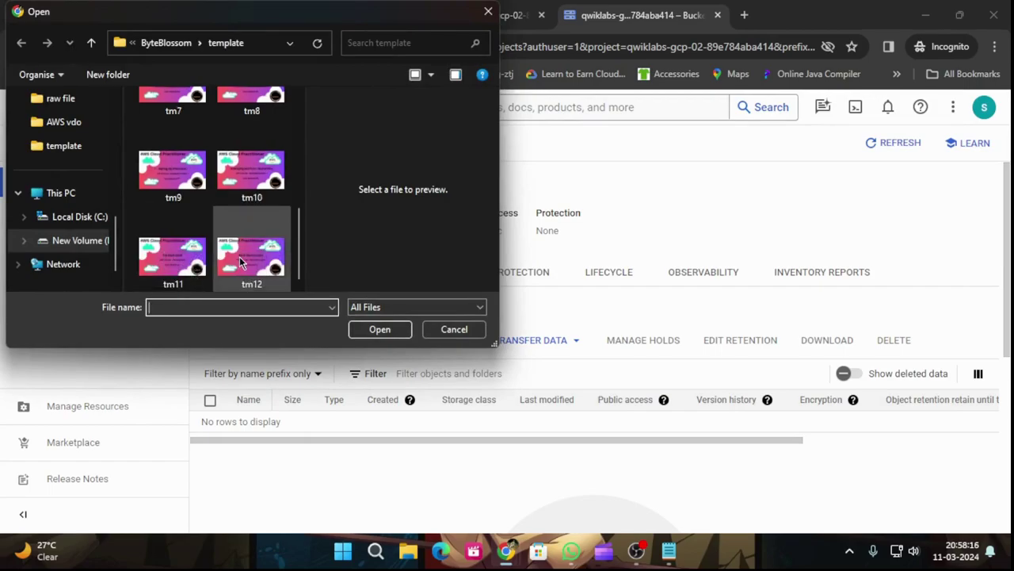
click(246, 261)
scroll(246, 261, up, 5)
click(172, 115)
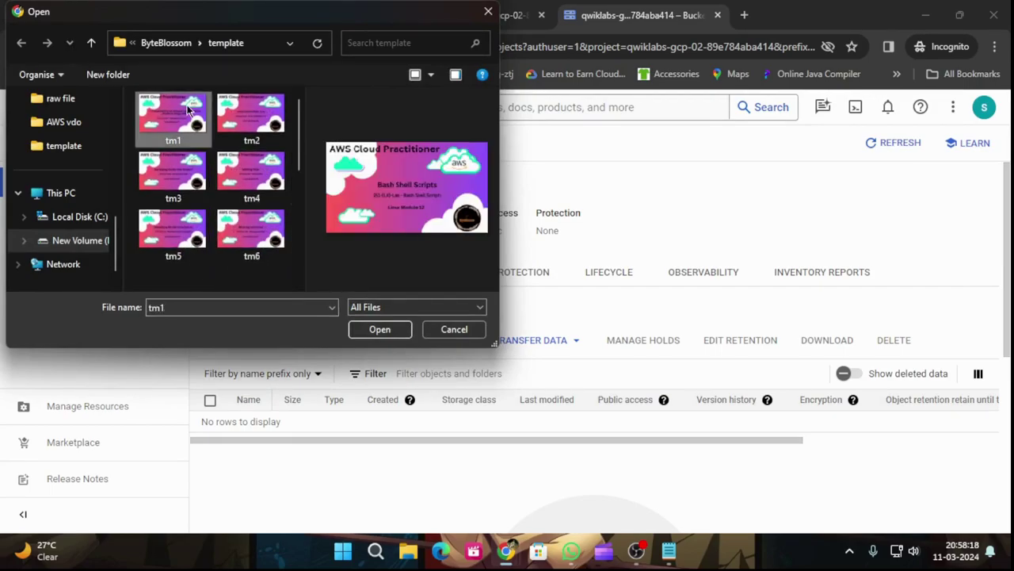
click(379, 329)
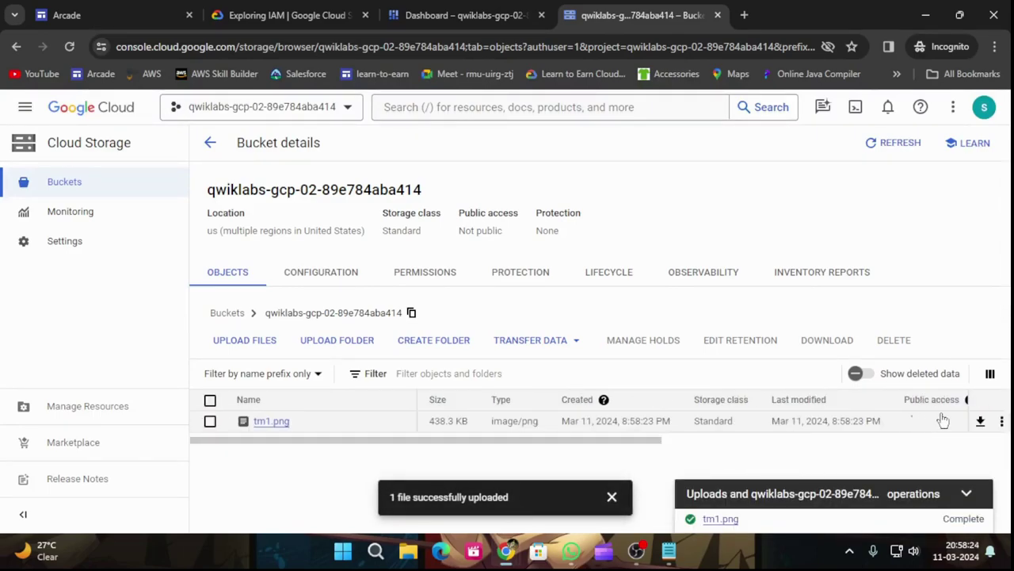
- Rename the uploaded tm1.png object in the bucket to sample.txt
click(1001, 421)
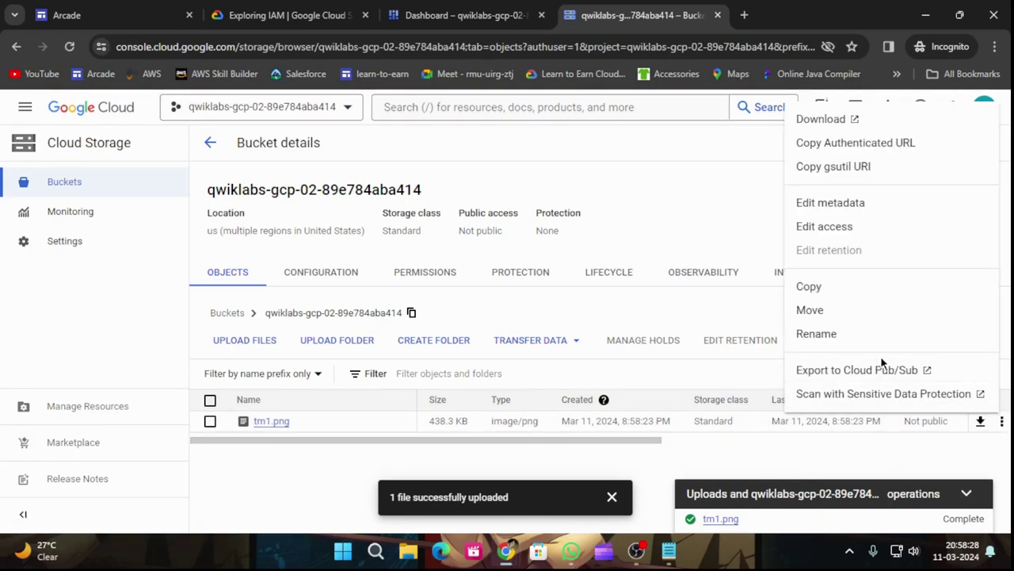
click(825, 335)
drag(398, 302, 320, 314)
key(ctrl+v)
click(655, 369)
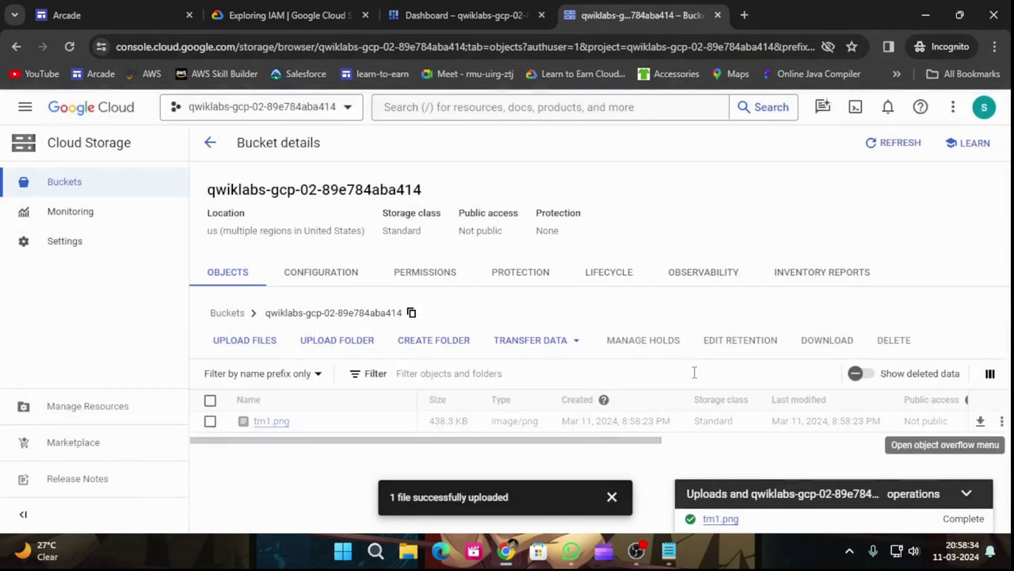
- Check the lab progress for the objective "Create a bucket and upload a sample file"
click(278, 10)
scroll(444, 396, down, 2)
click(379, 337)
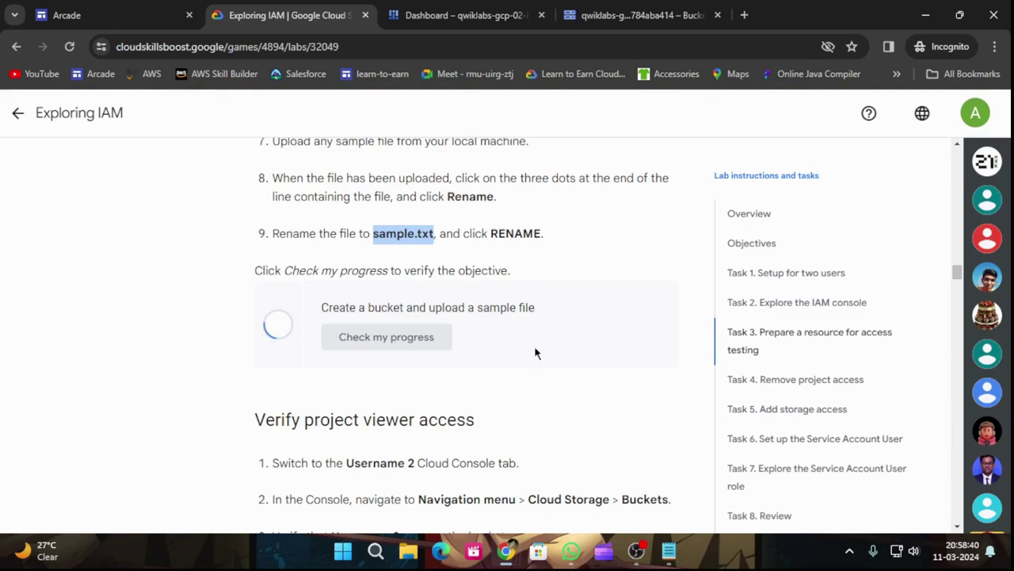
- Read the "Verify project viewer access" instructions and open the Cloud Storage Buckets page in the Username 2 console
scroll(582, 372, down, 3)
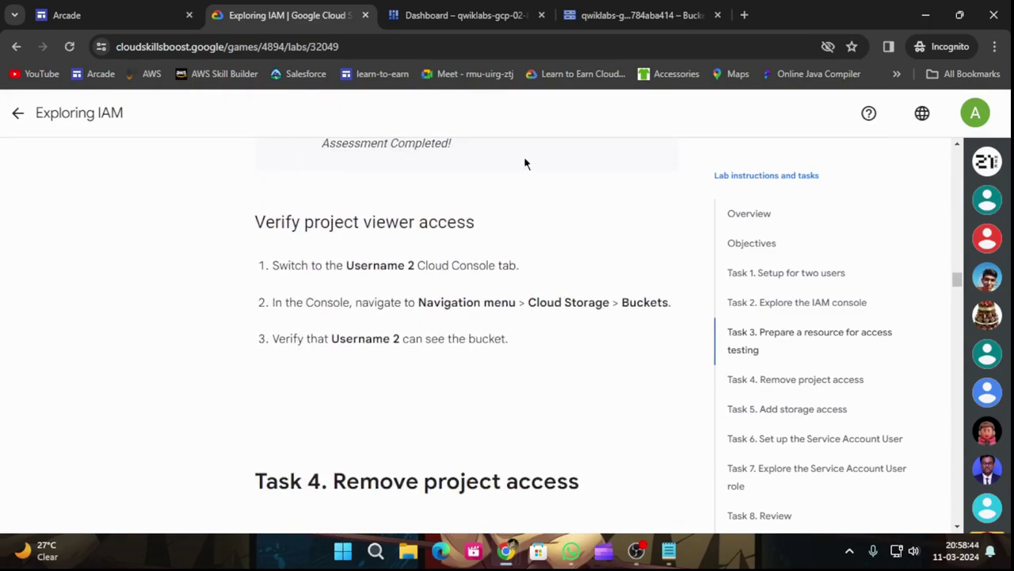
click(463, 15)
click(334, 418)
click(607, 494)
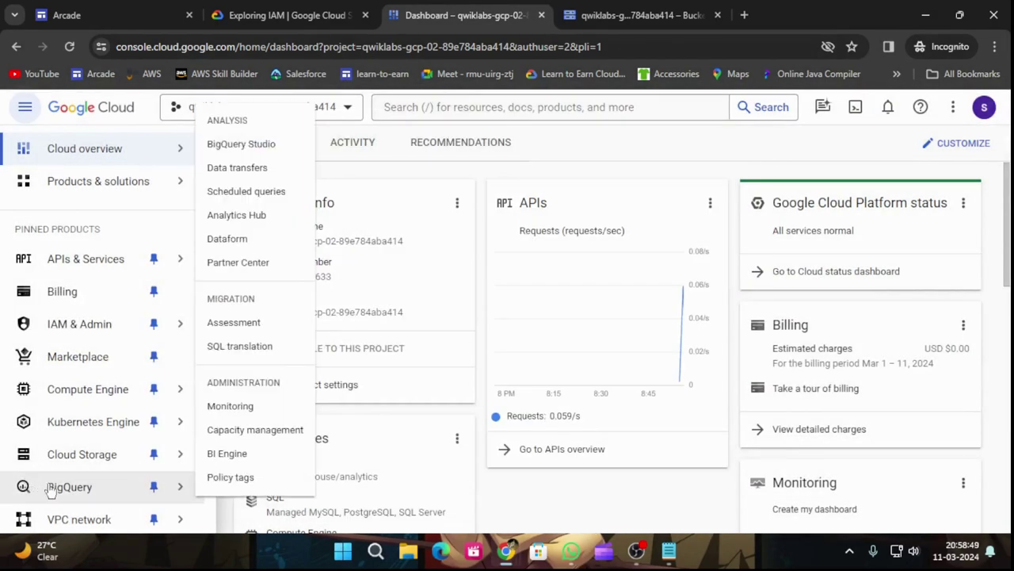
mouse_move(84, 460)
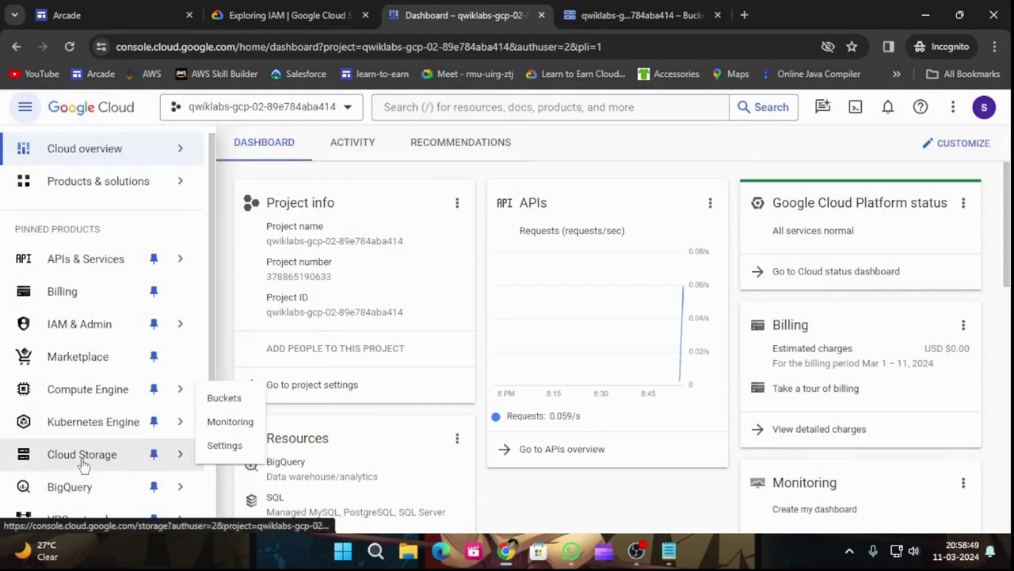
click(222, 398)
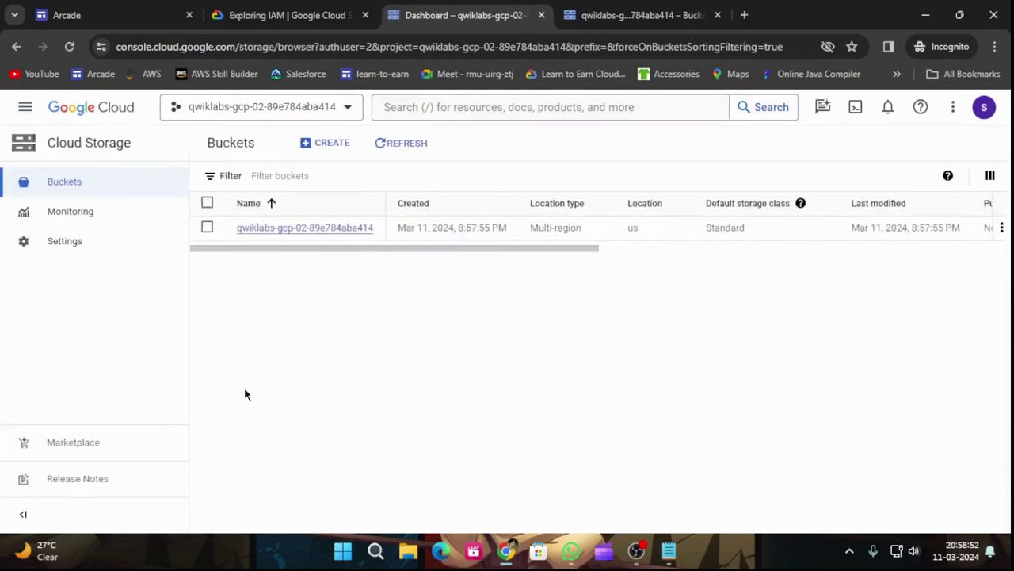
- Recheck the verification instruction and open the bucket's details in the Username 2 console to examine its objects
click(291, 9)
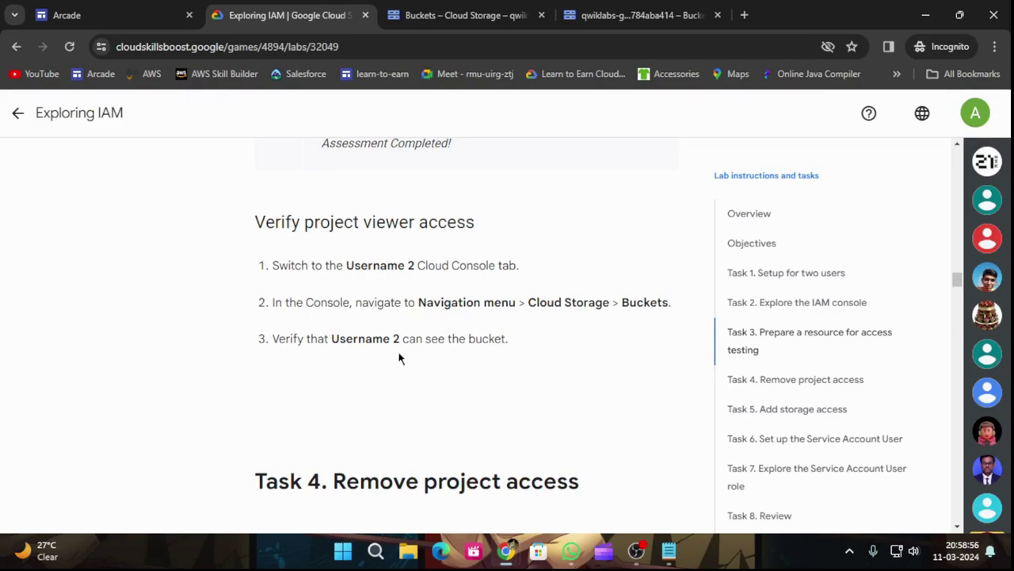
click(462, 14)
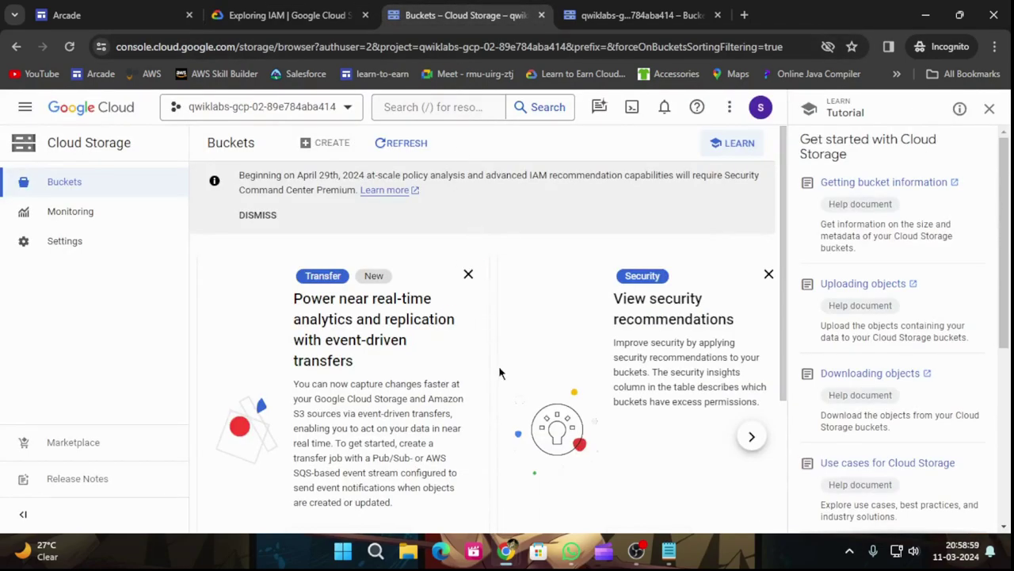
click(989, 109)
click(580, 259)
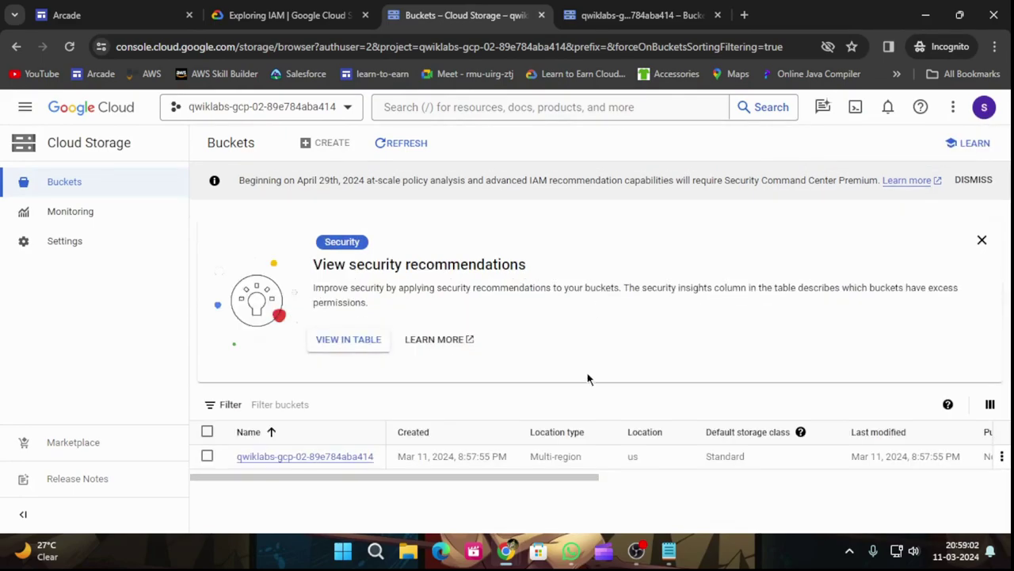
click(305, 456)
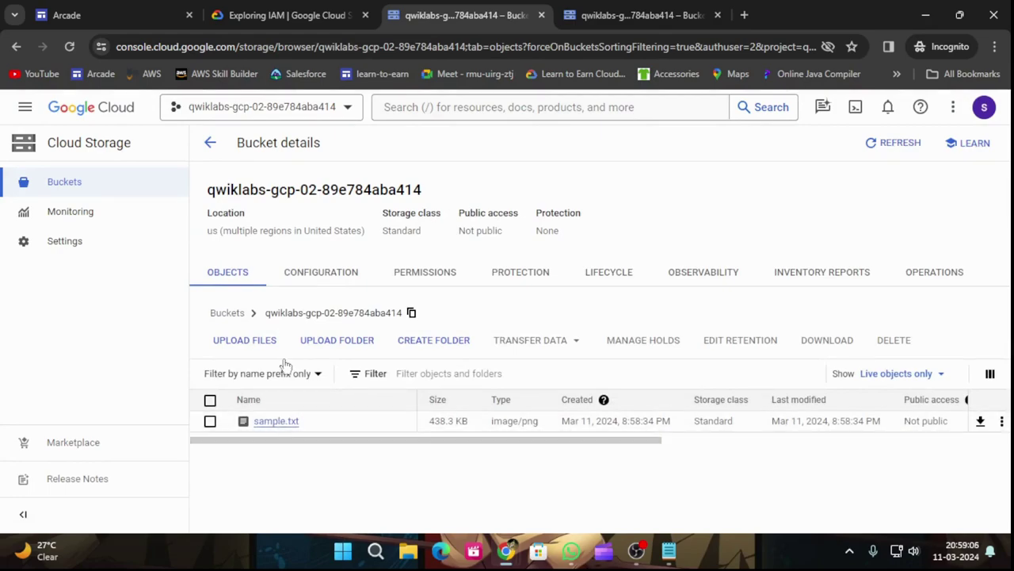
- Read the Task 4 instructions for removing Username 2's Project Viewer role and switch to the Username 1 console
click(277, 15)
scroll(424, 446, down, 2)
scroll(424, 446, down, 2)
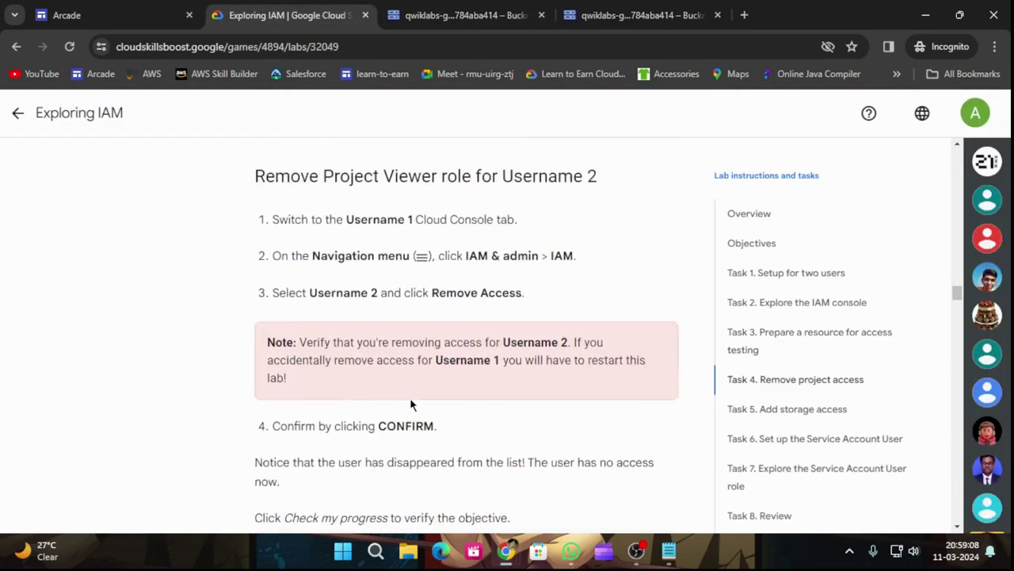
scroll(410, 397, up, 1)
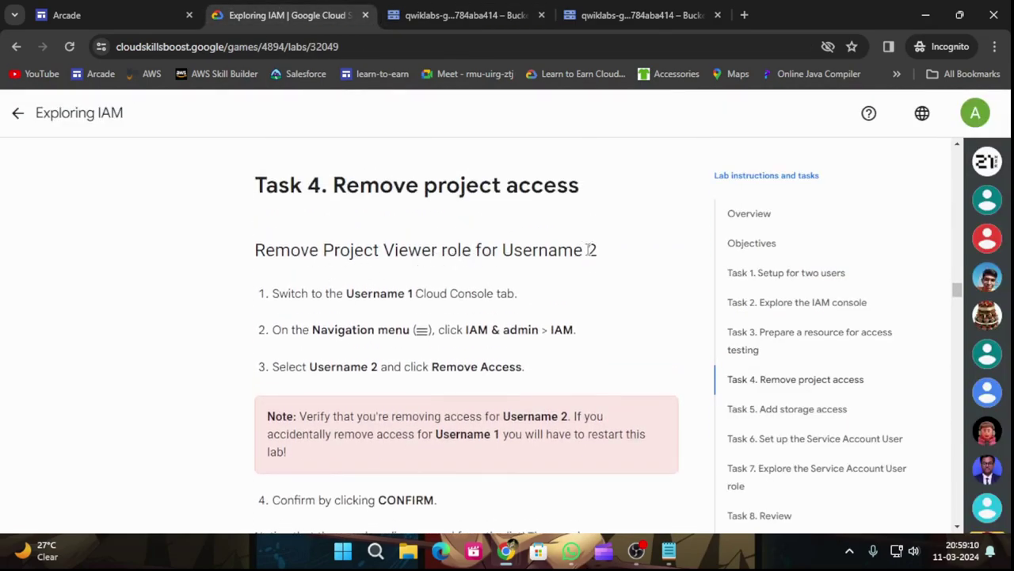
key(ctrl+4)
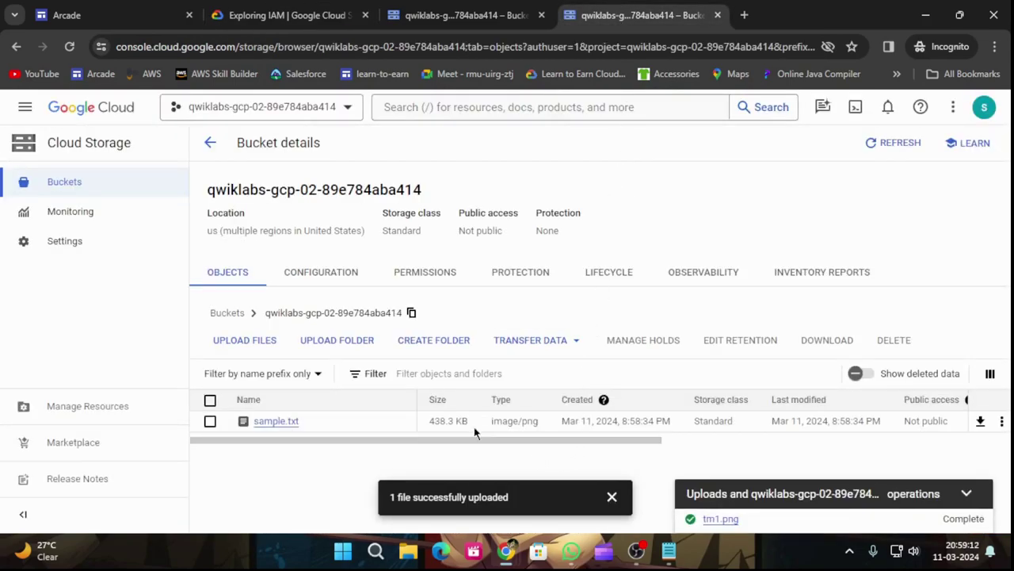
- Open the project's IAM page in the Username 1 console, review the Remove Access instructions, and close the Learn tutorial
click(25, 107)
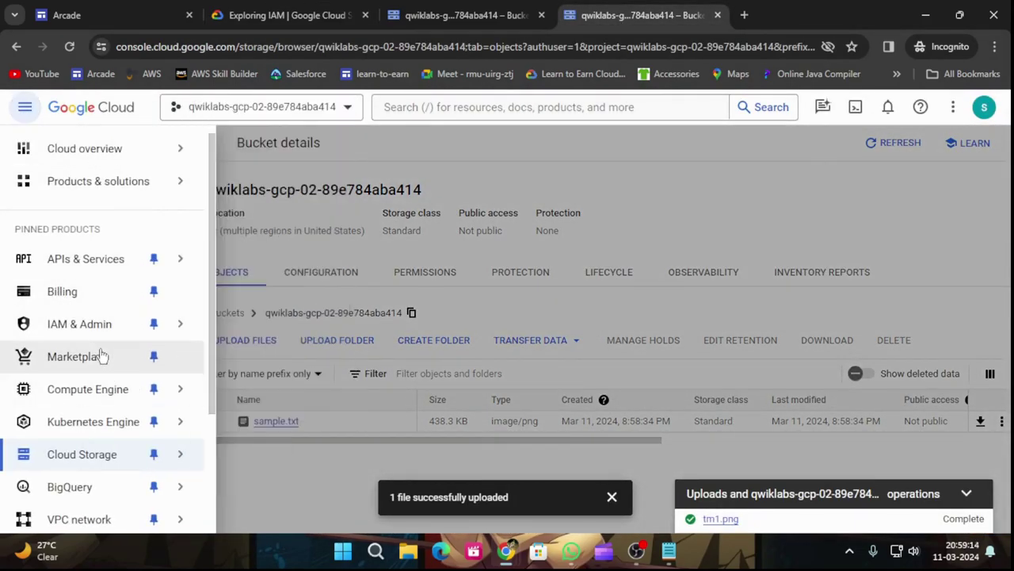
mouse_move(79, 323)
click(253, 115)
click(270, 8)
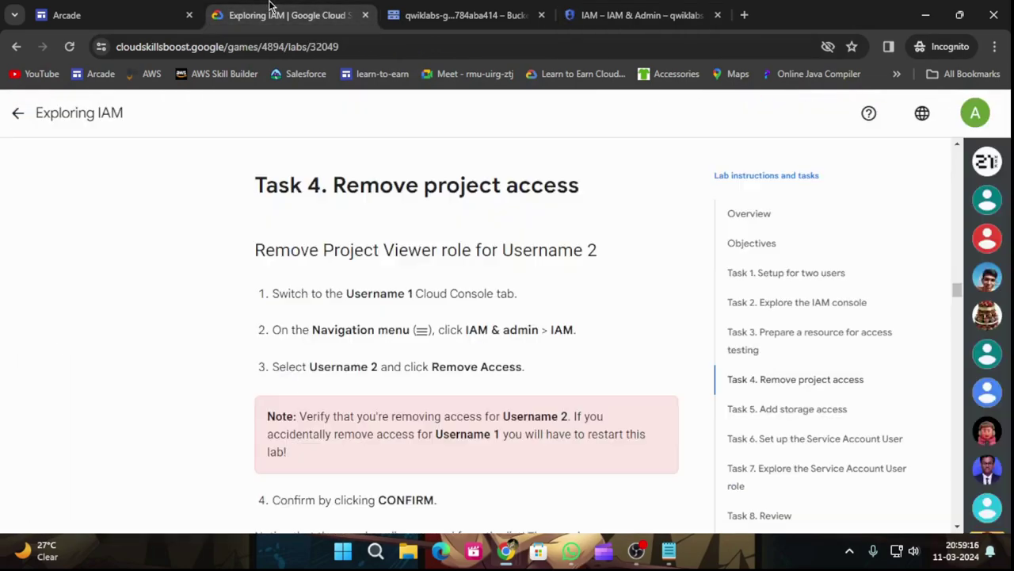
scroll(400, 336, down, 1)
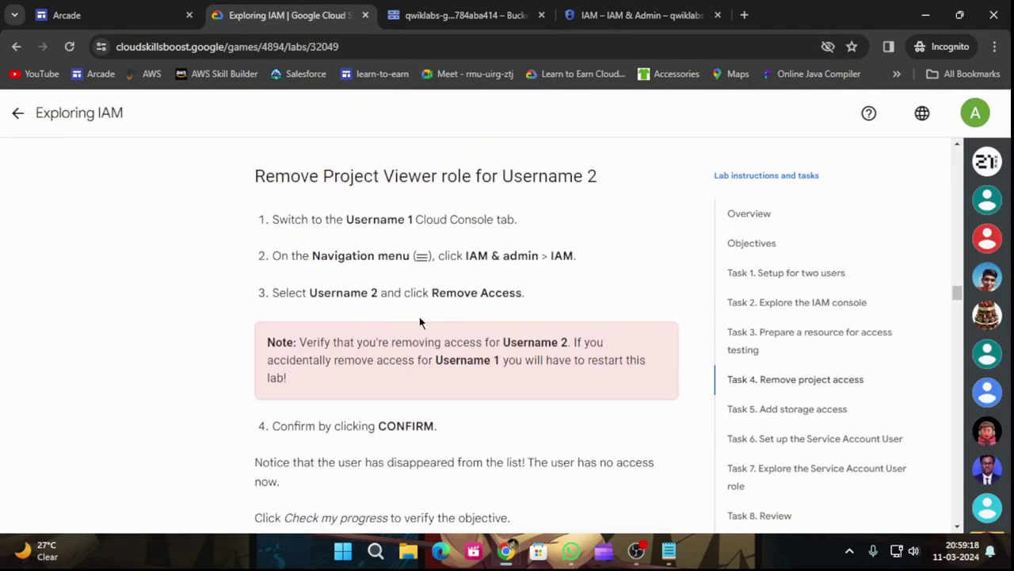
scroll(444, 309, down, 1)
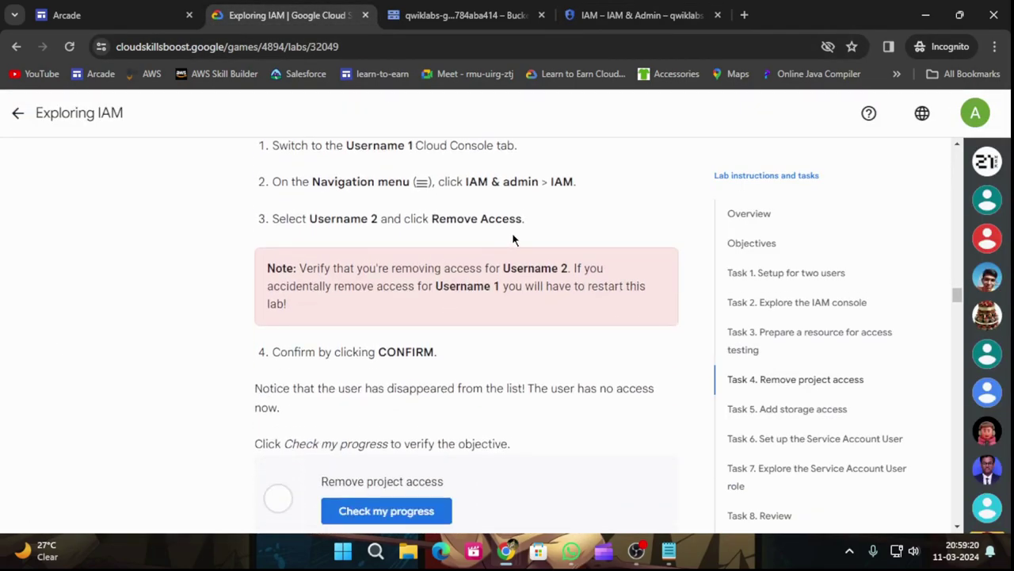
click(623, 16)
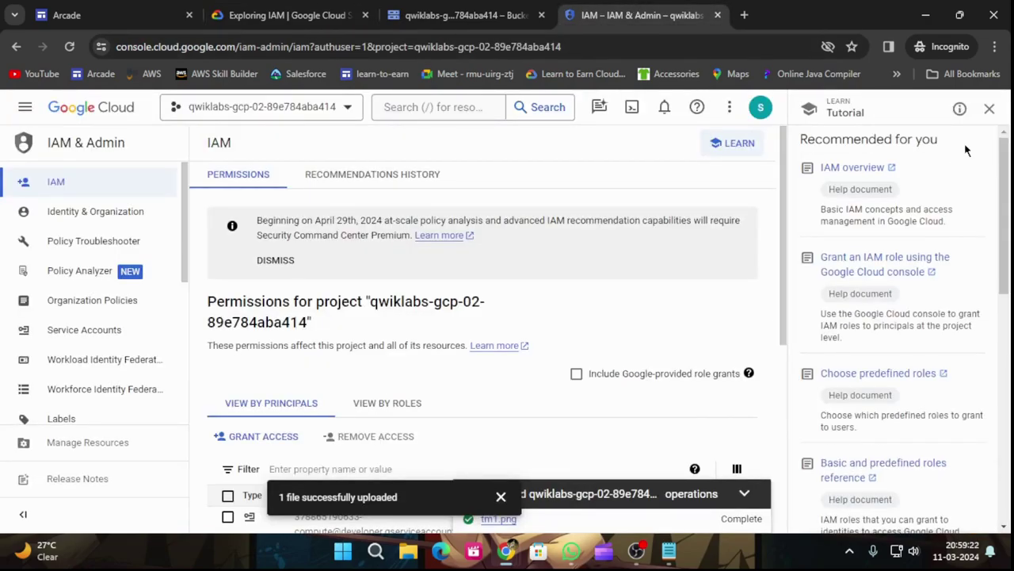
click(989, 109)
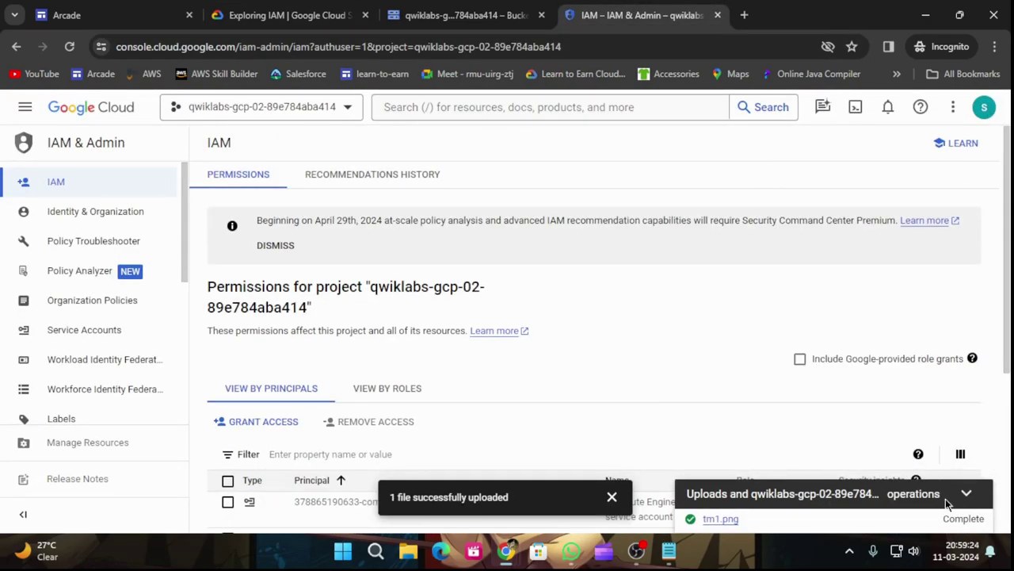
- Look up the Username 2 account in the lab credentials and return to the Task 4 instructions
click(290, 11)
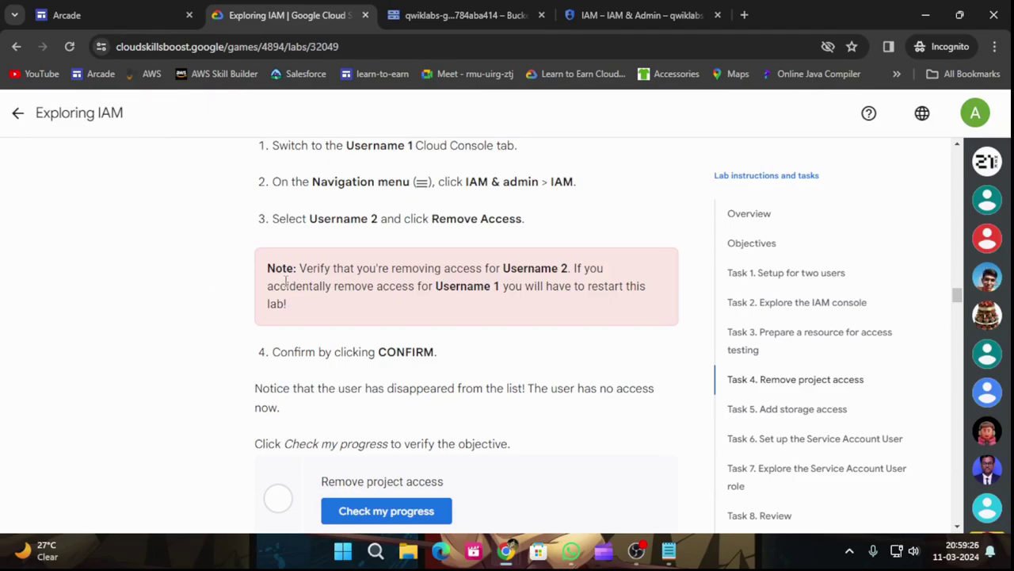
scroll(175, 344, up, 20)
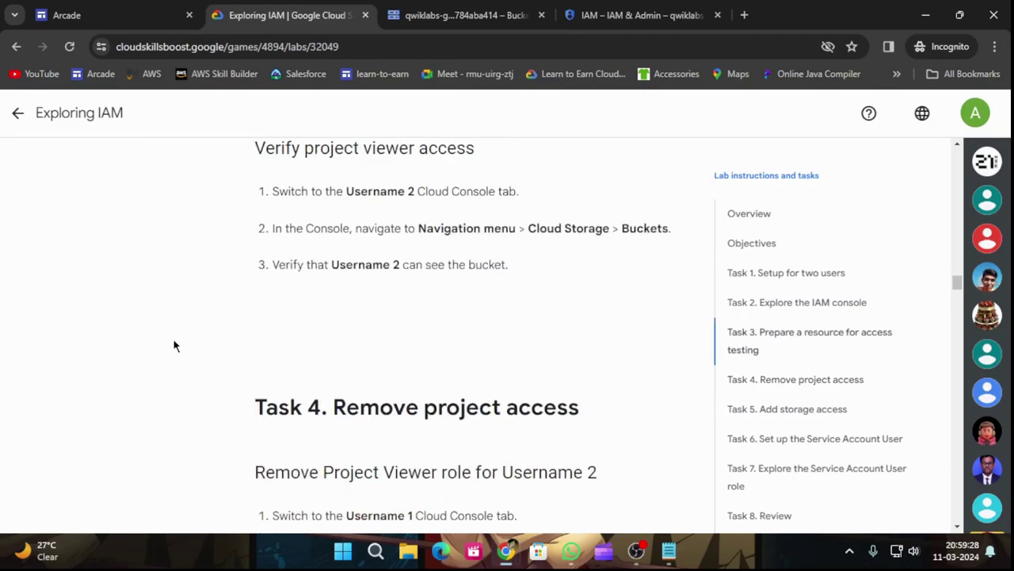
scroll(145, 234, up, 10)
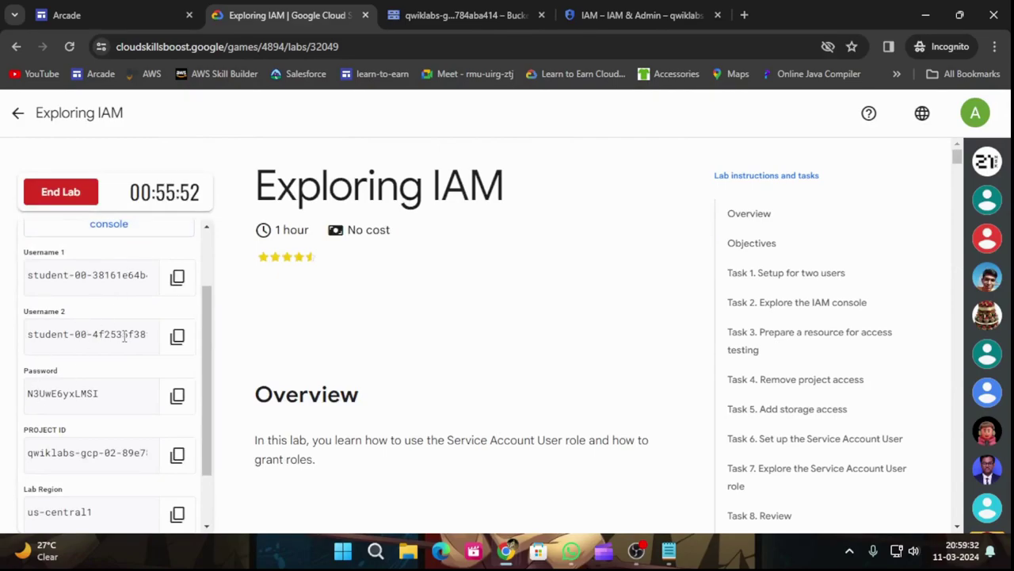
scroll(367, 278, down, 10)
click(808, 377)
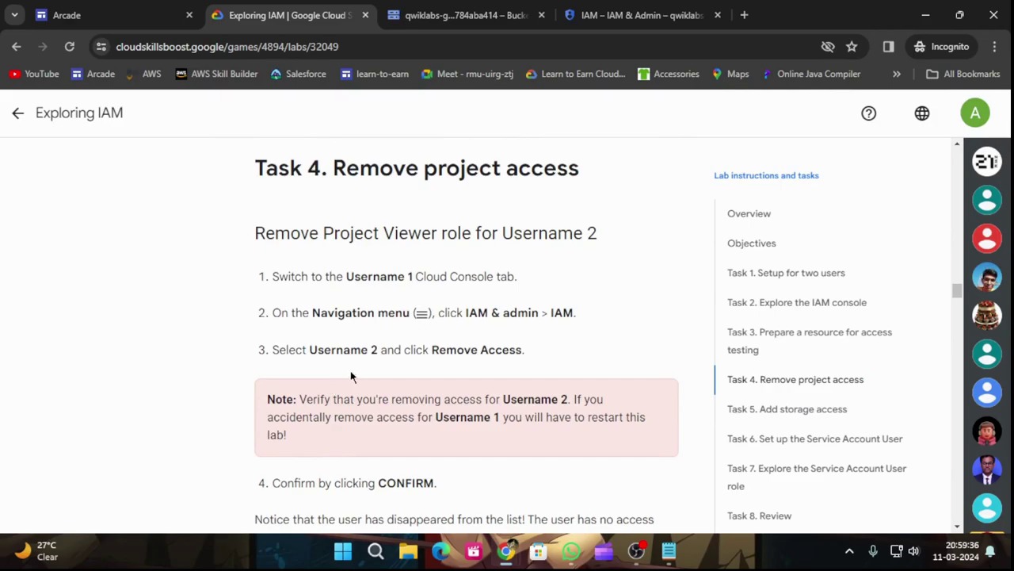
- Bring up the principals list on the project's IAM page and dismiss the file upload notifications
click(672, 15)
scroll(485, 442, down, 2)
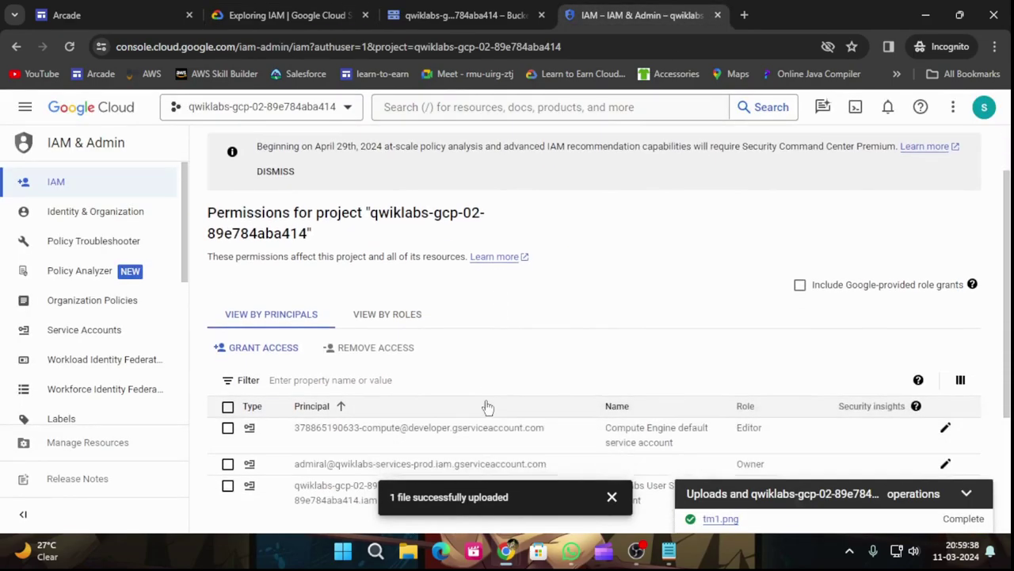
scroll(490, 400, down, 2)
click(612, 497)
click(964, 495)
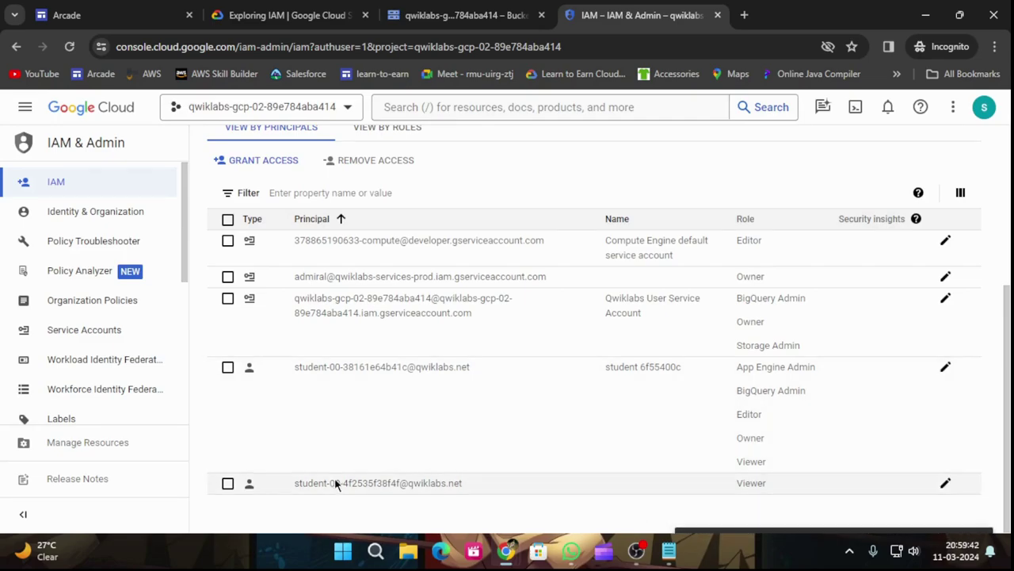
- Select Username 2's principal, recheck the removal instructions, and remove its access to the project
click(227, 484)
click(945, 484)
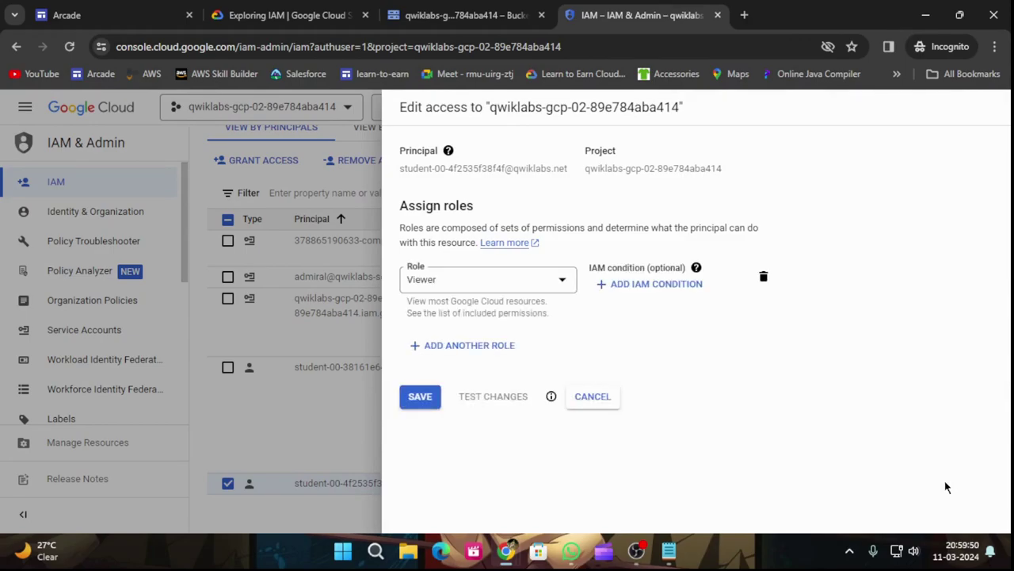
click(602, 399)
click(289, 15)
scroll(408, 424, down, 2)
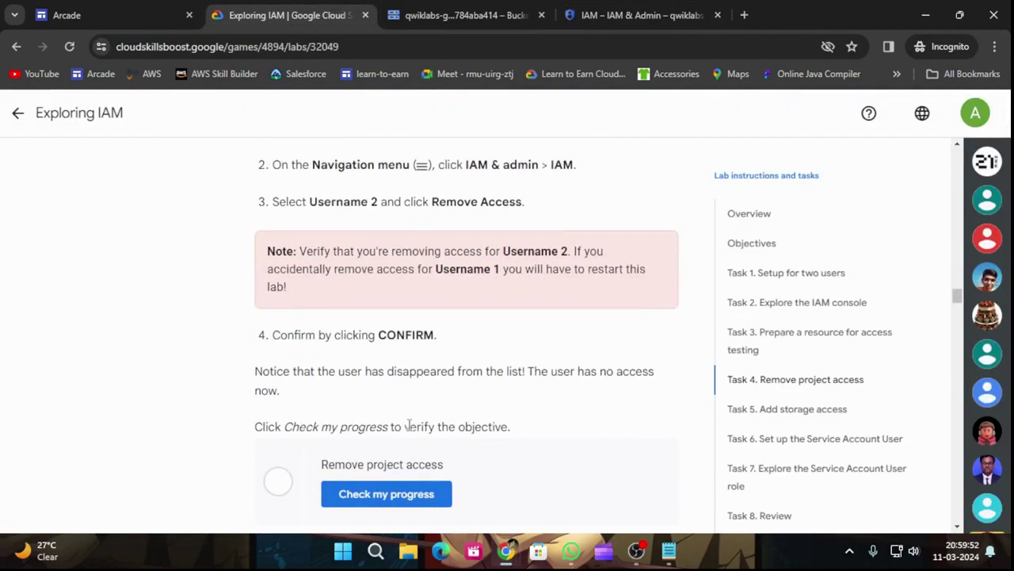
scroll(424, 404, up, 1)
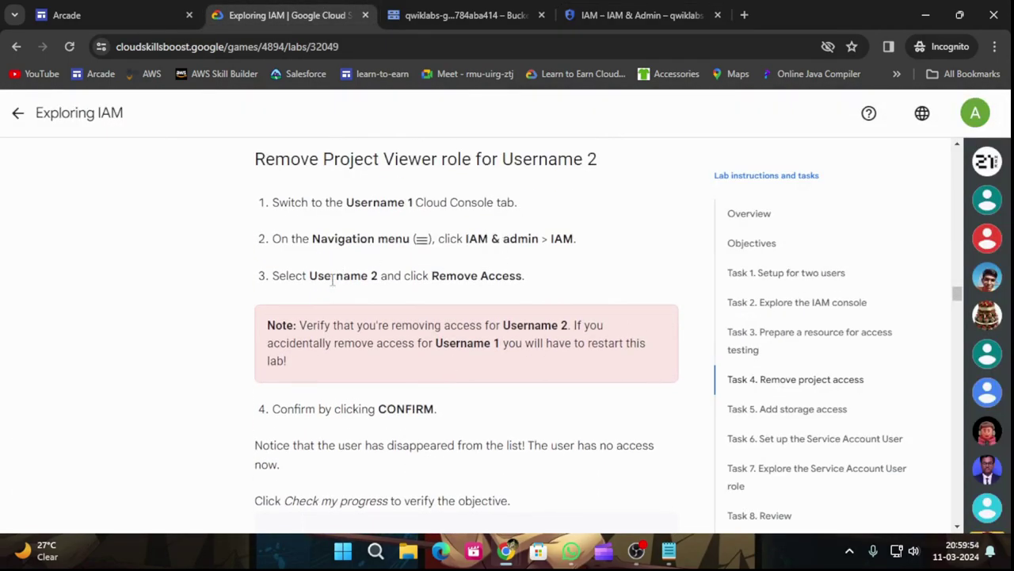
click(642, 15)
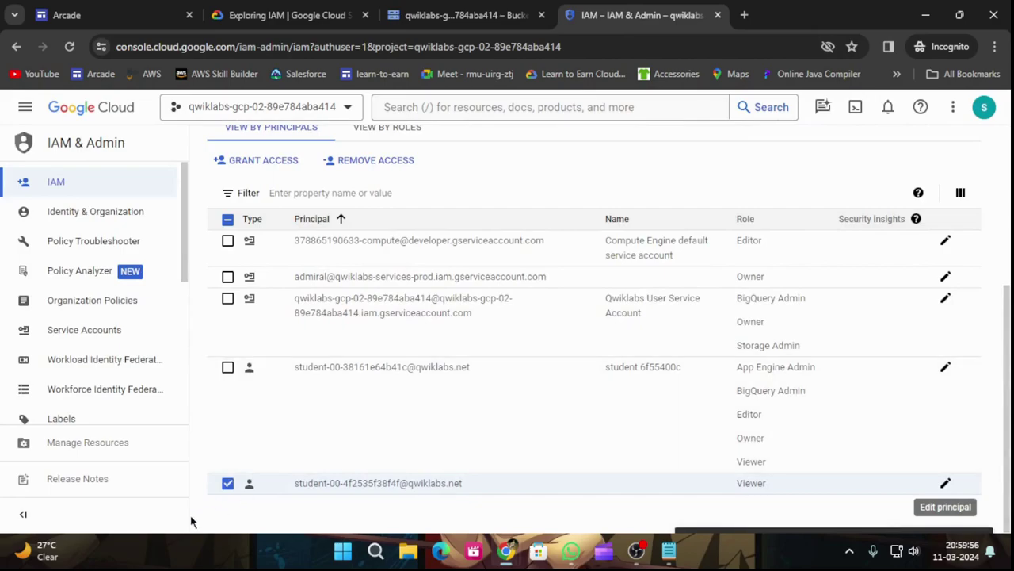
click(361, 161)
click(751, 358)
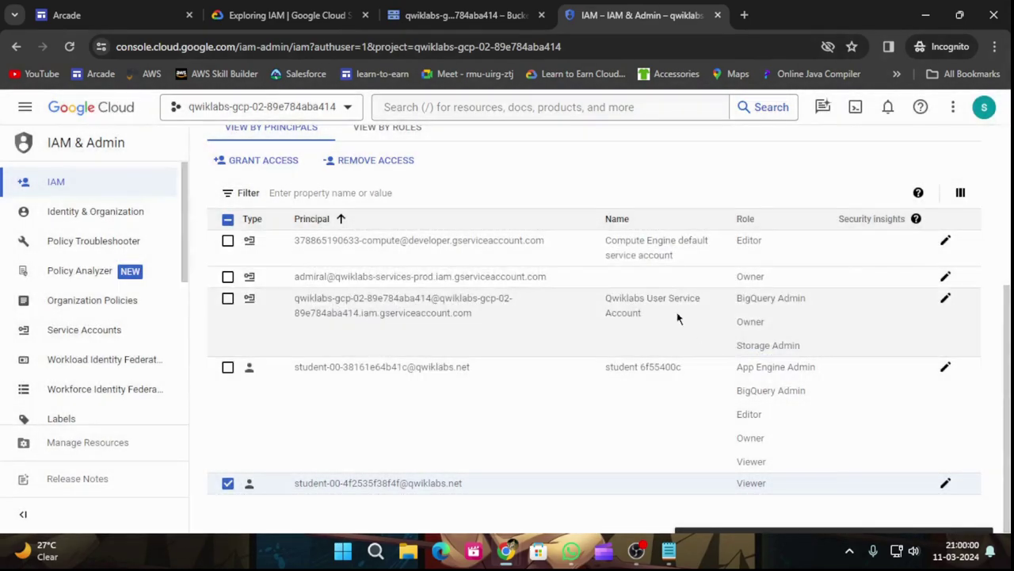
- Check the lab progress for "Remove project access", inspect the IAM principals list, and check the objective again
click(295, 6)
scroll(584, 344, down, 2)
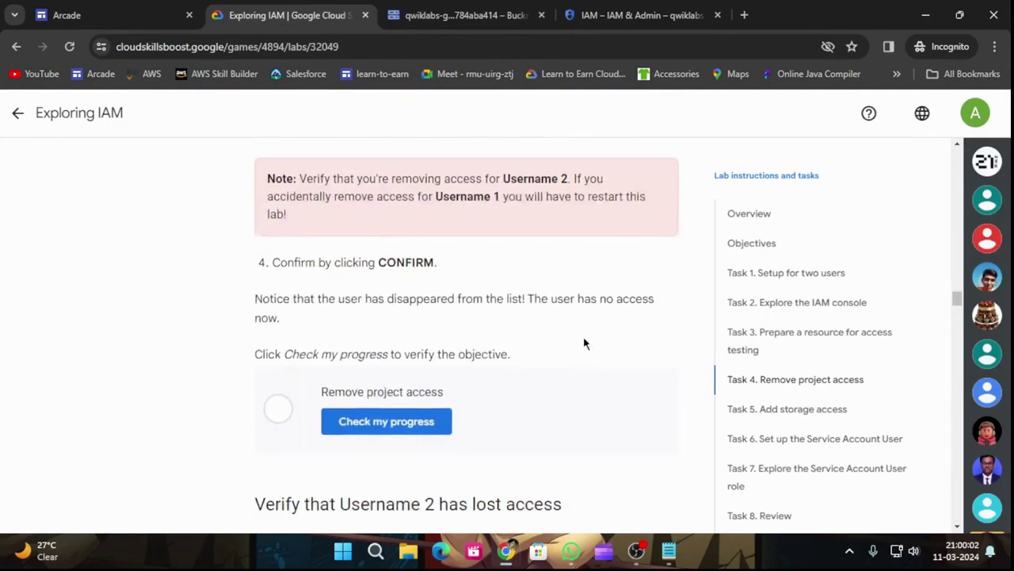
click(422, 419)
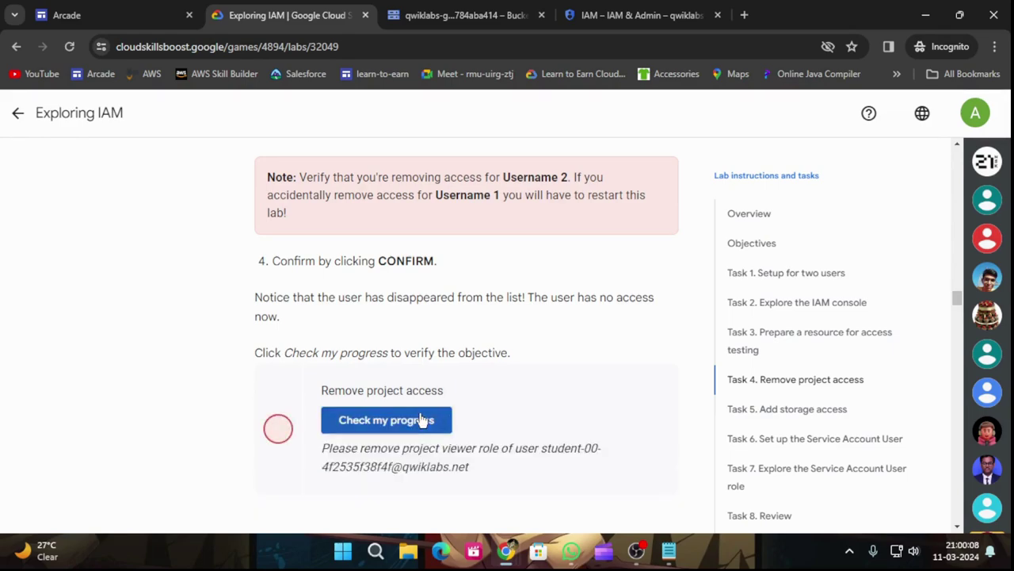
click(611, 11)
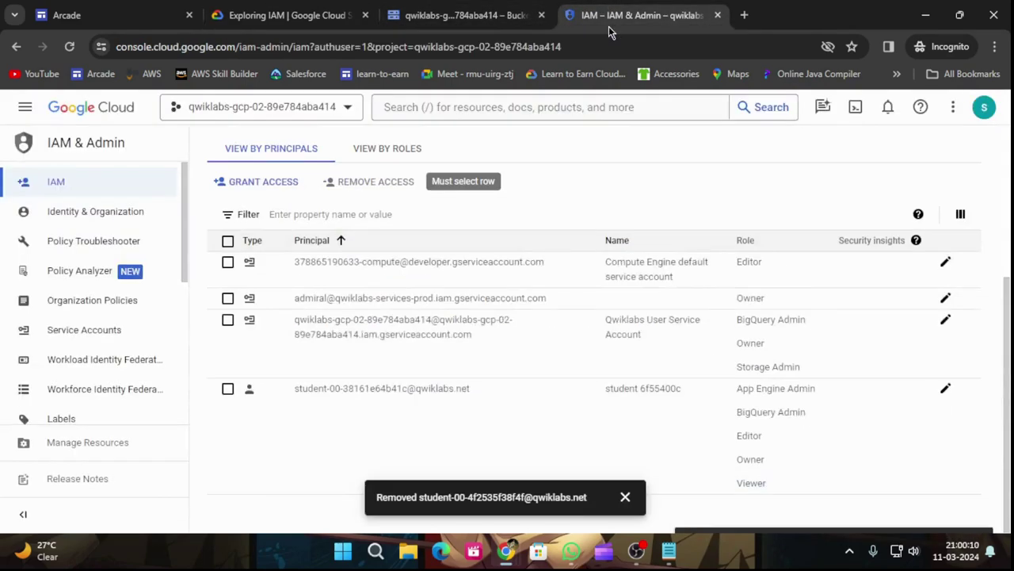
click(626, 430)
click(289, 15)
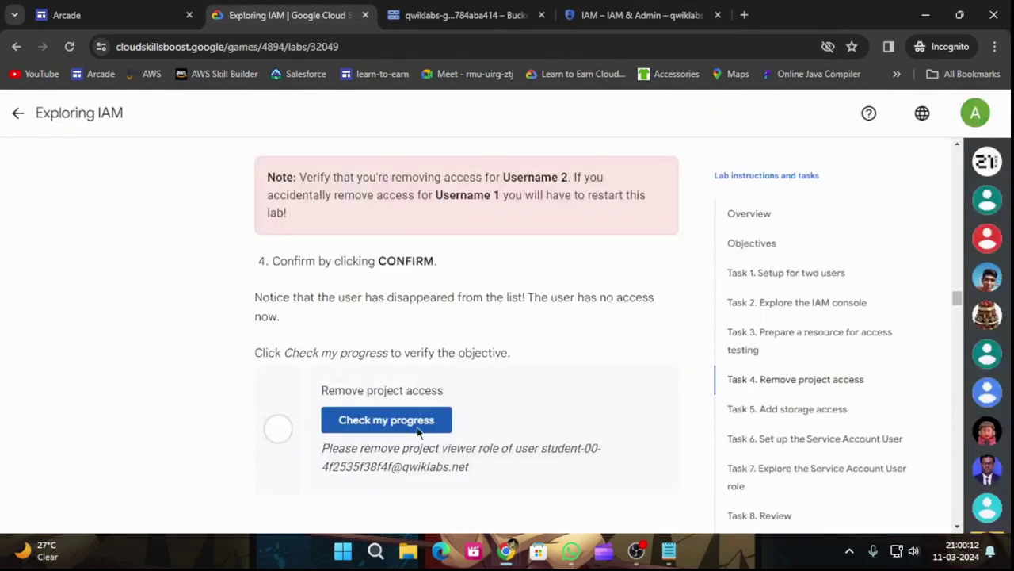
click(404, 424)
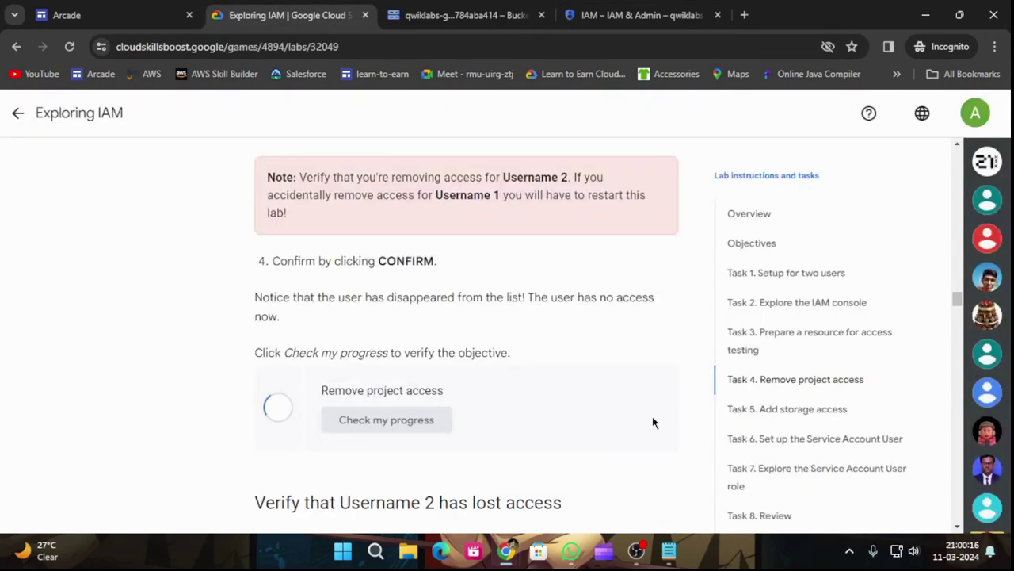
- Read the "Verify that Username 2 has lost access" instructions and refresh the bucket details in the Username 2 console
scroll(664, 422, down, 3)
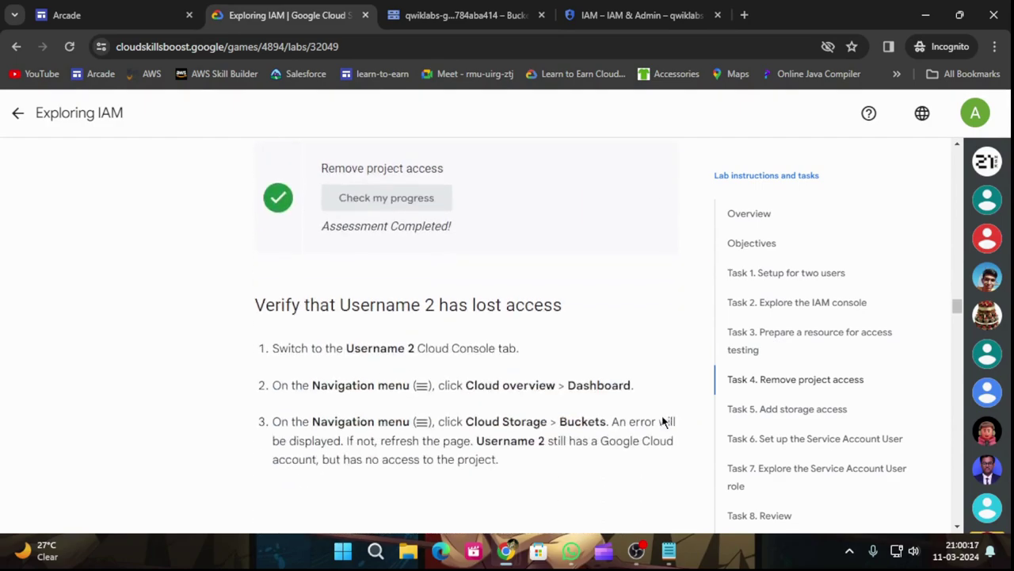
click(382, 10)
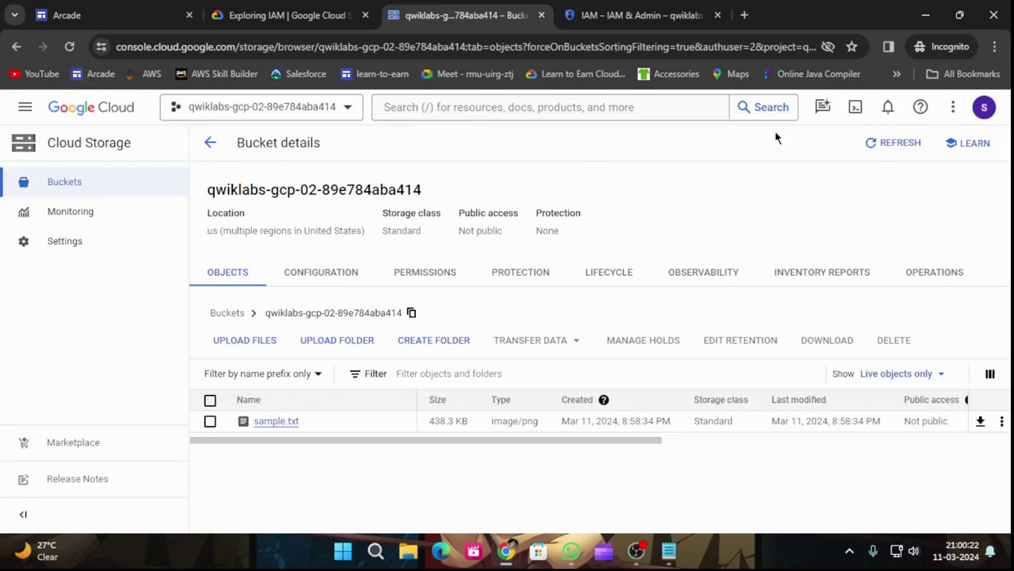
click(894, 143)
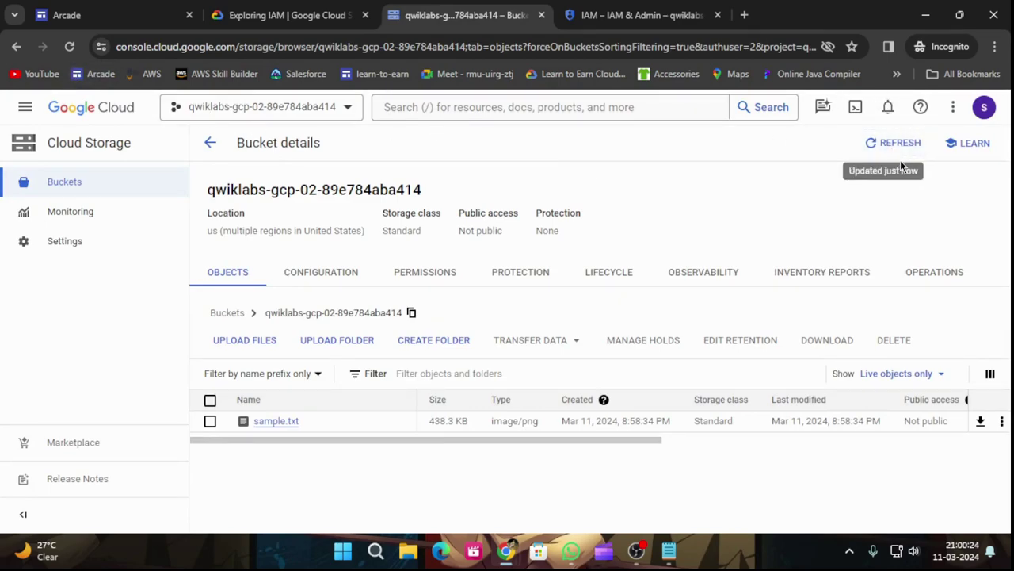
click(890, 150)
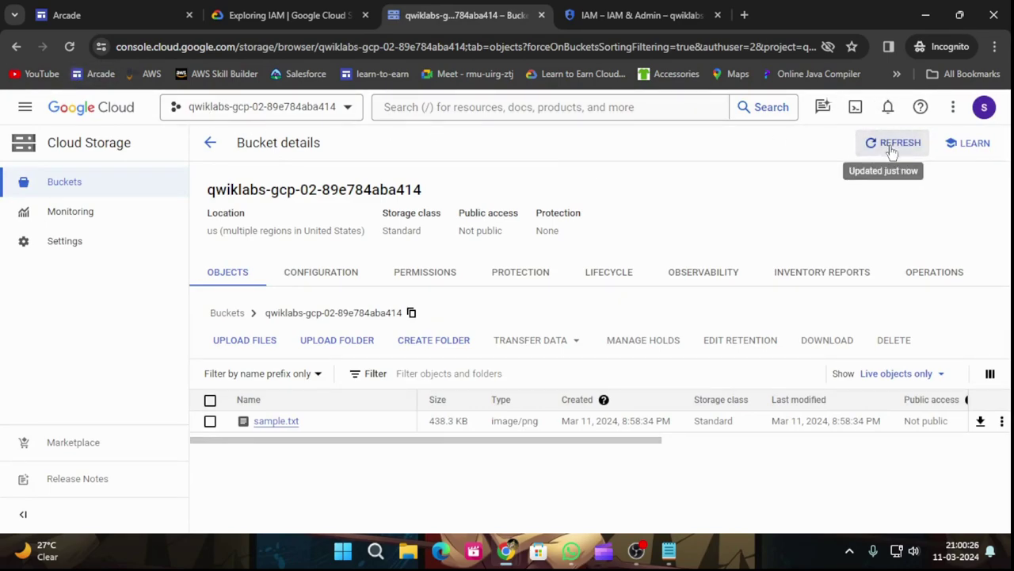
- Refresh the Buckets list in the Username 2 console and test access by opening the bucket's sample.txt object
click(129, 187)
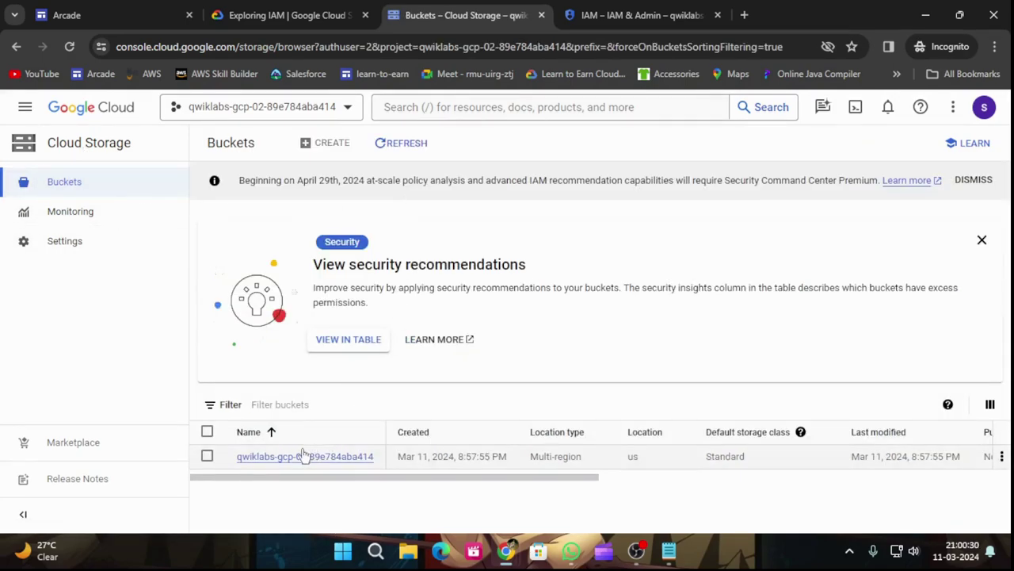
click(417, 145)
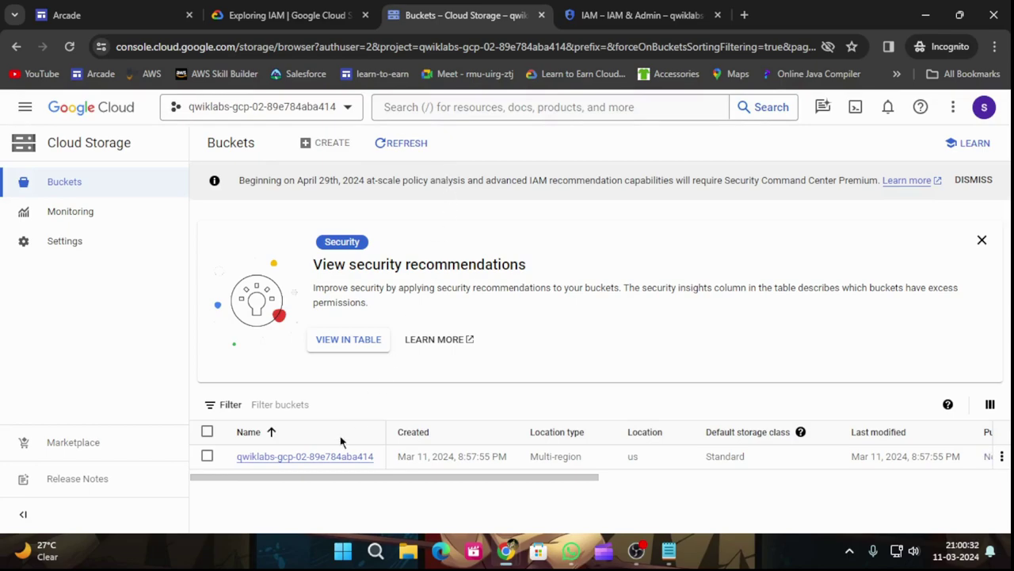
click(295, 459)
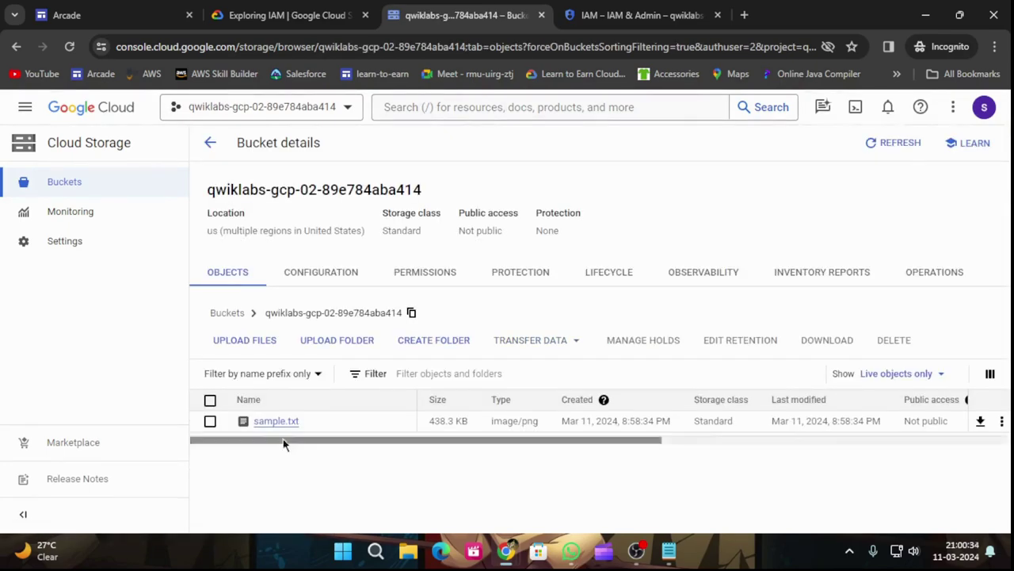
click(269, 422)
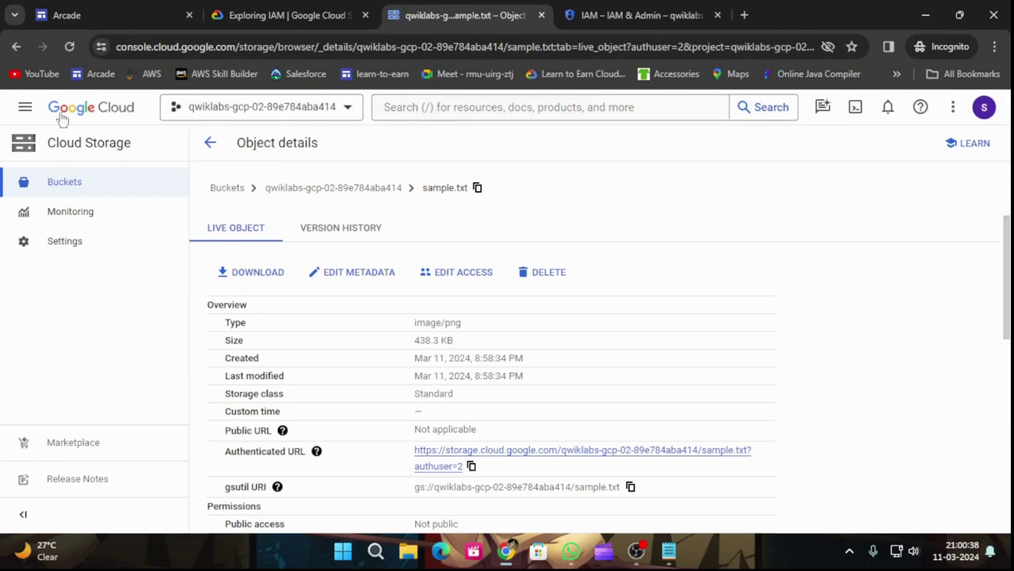
- Return to Cloud Storage Buckets, refresh the list again, and reopen sample.txt to examine its object details
click(24, 106)
scroll(99, 373, down, 1)
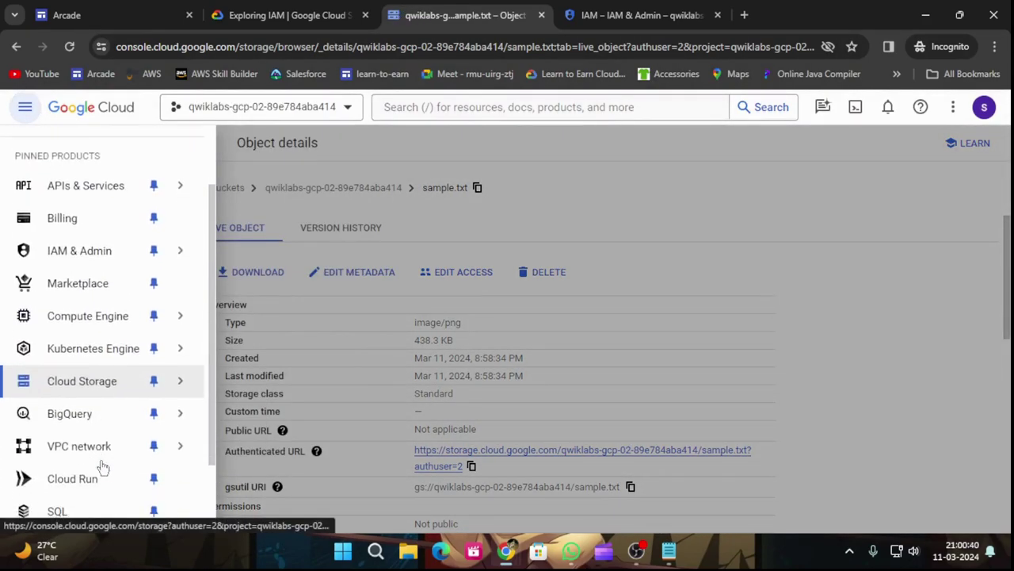
scroll(91, 475, down, 2)
mouse_move(105, 227)
mouse_move(102, 283)
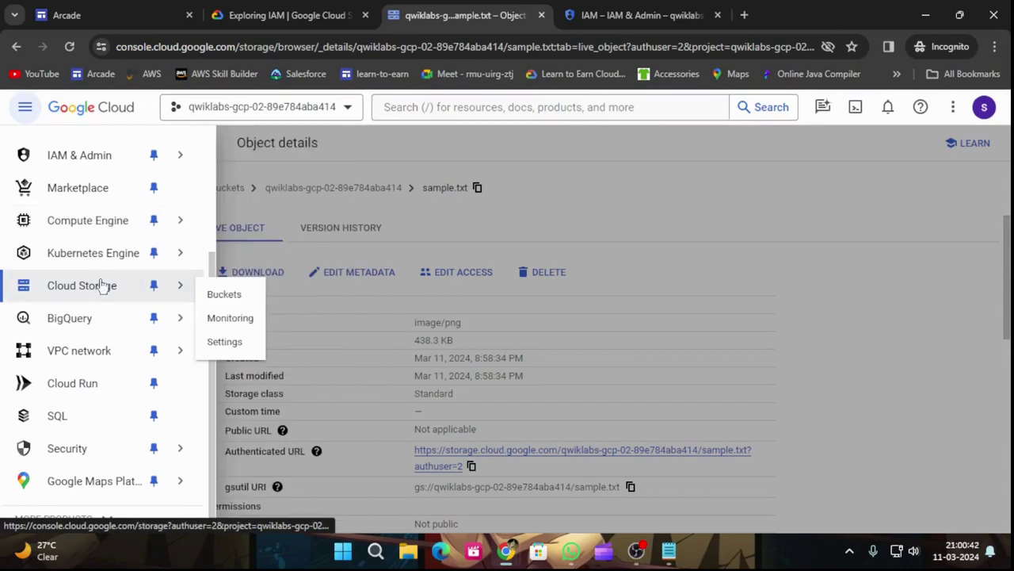
click(230, 294)
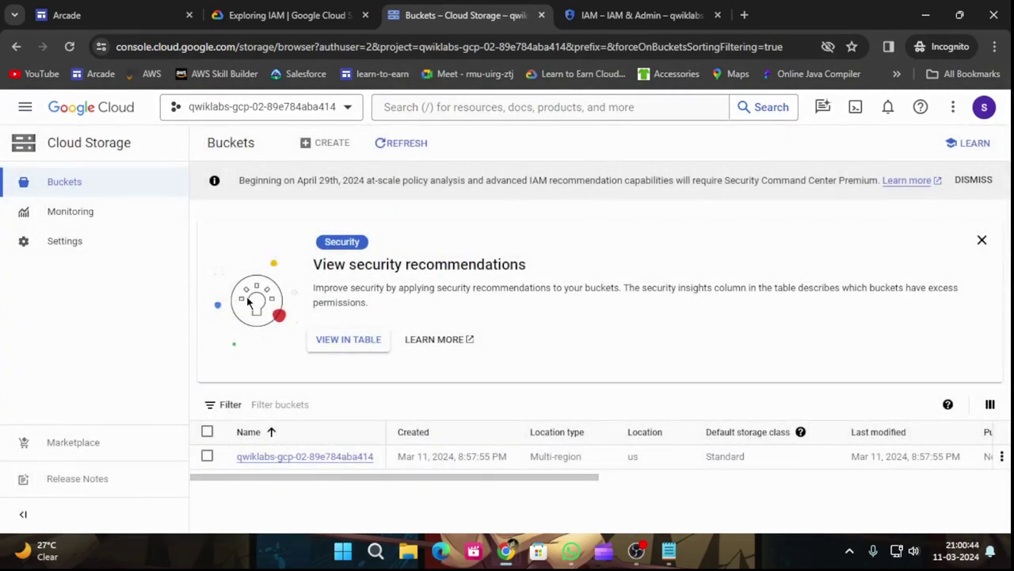
click(406, 142)
click(276, 458)
click(275, 421)
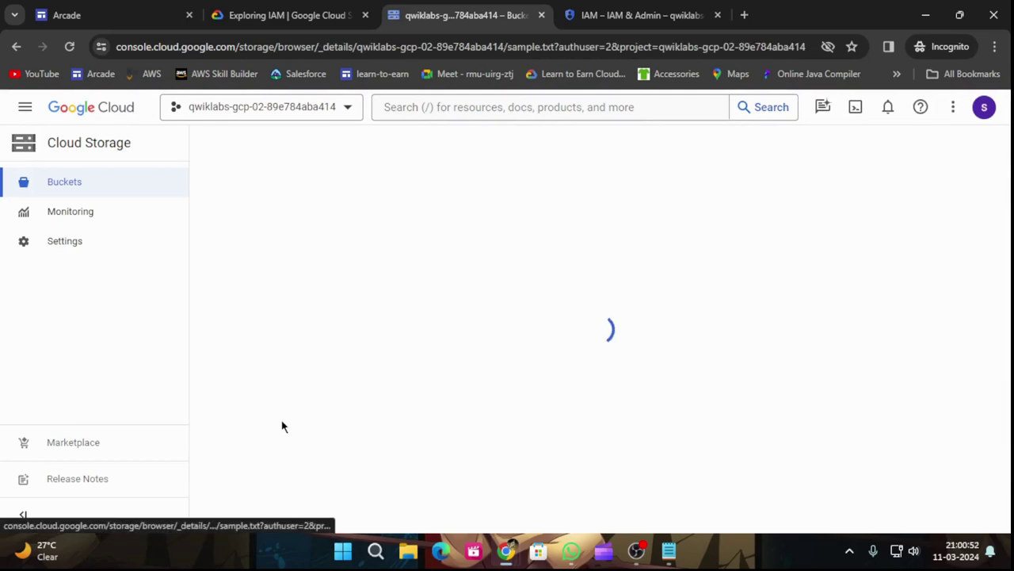
scroll(302, 423, down, 4)
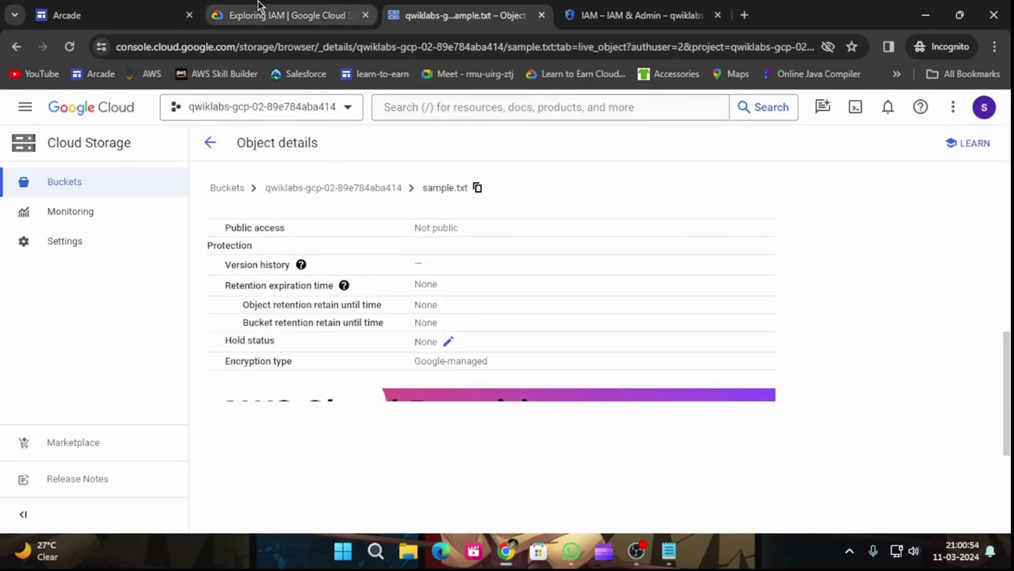
- Review the lab instructions and IAM principals, reload sample.txt's details in the Username 2 console, and refresh its Buckets list
click(258, 7)
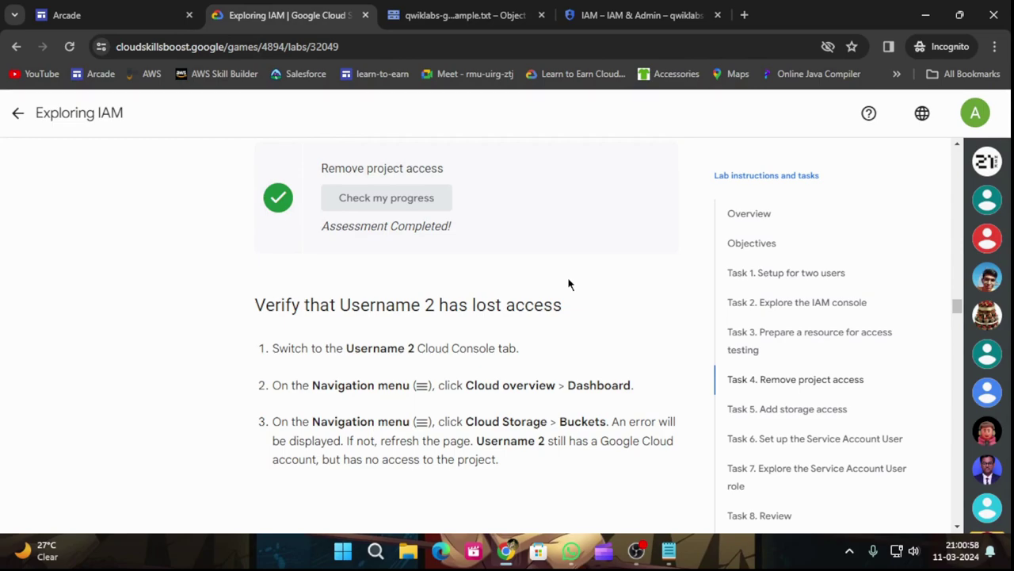
click(658, 11)
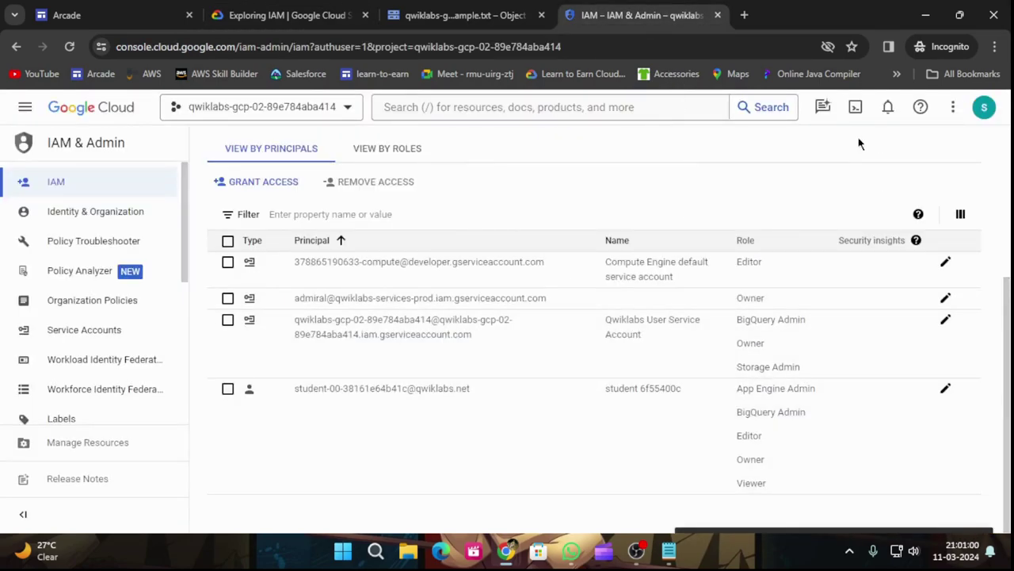
click(424, 20)
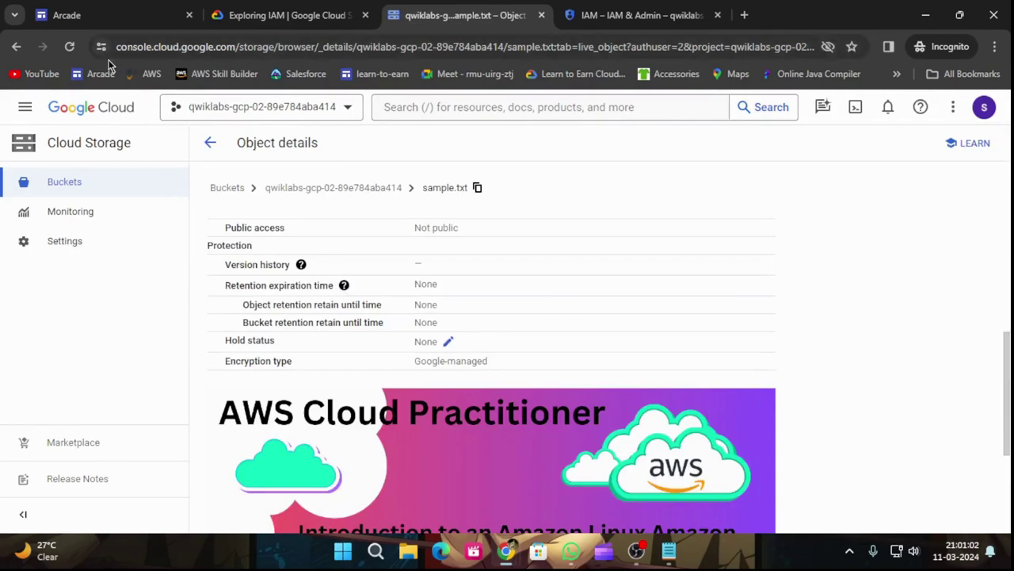
click(69, 47)
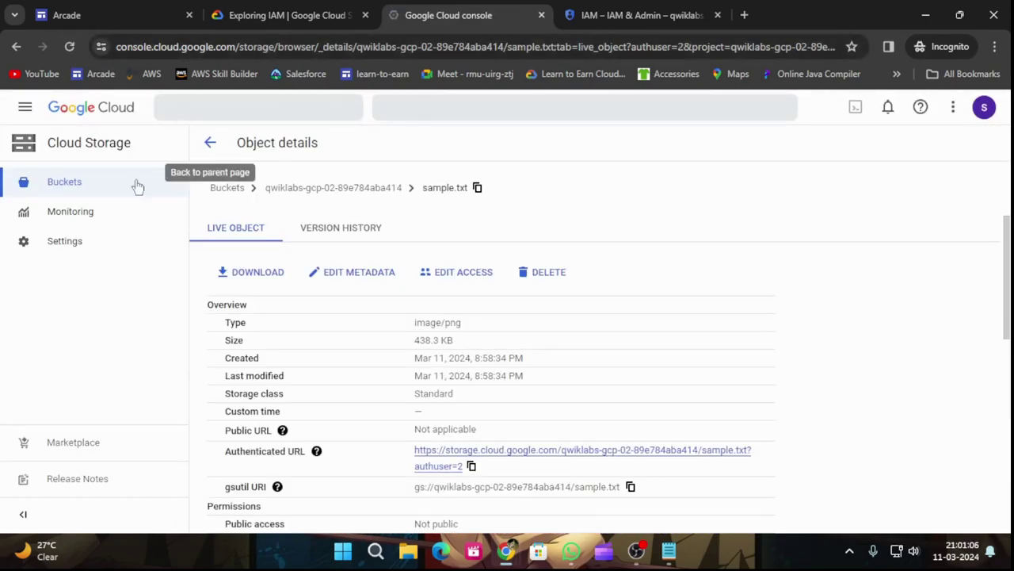
click(73, 193)
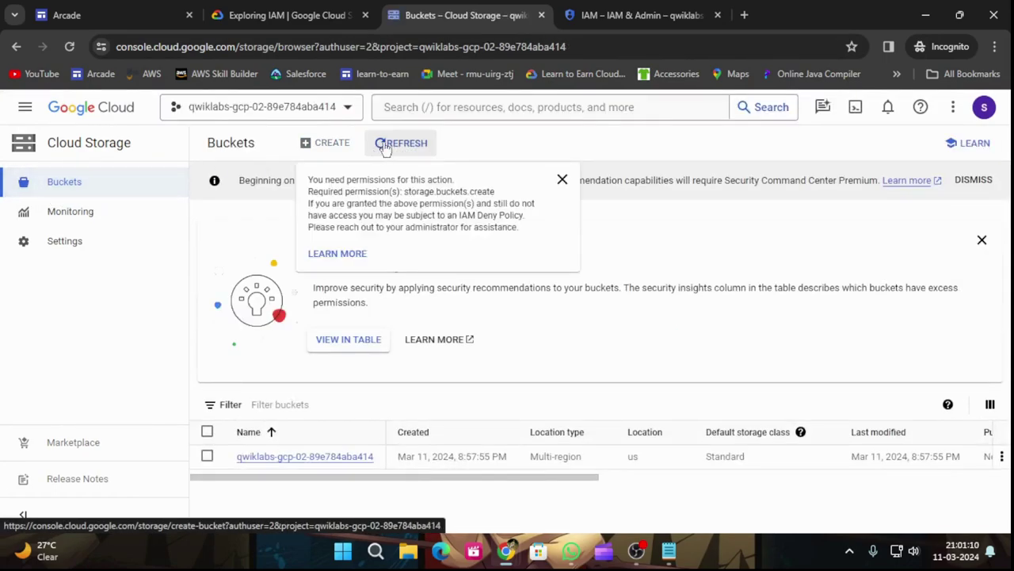
click(408, 146)
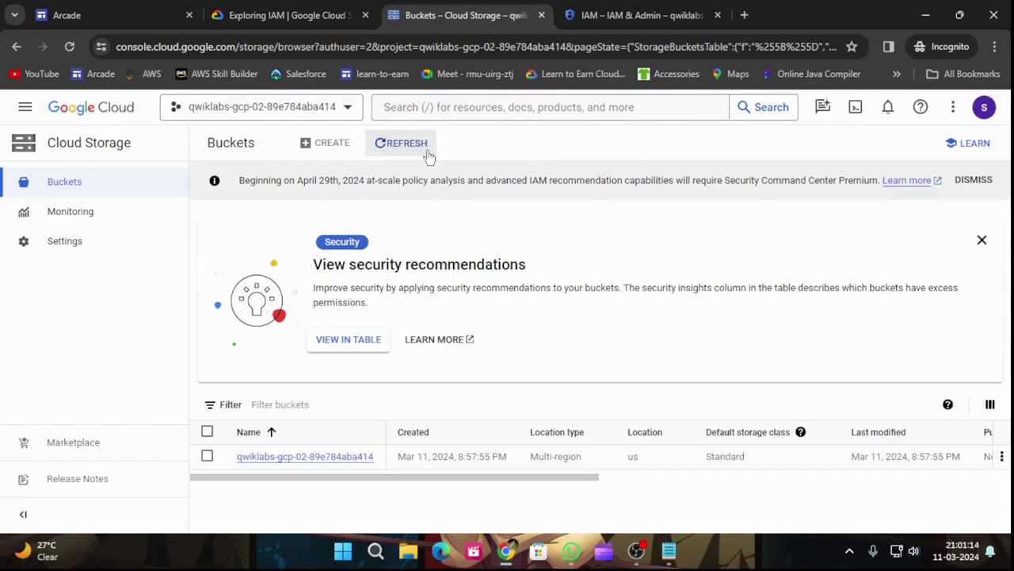
- Read the "Add storage permissions" instructions under Task 5 of the lab
click(238, 13)
scroll(478, 328, down, 5)
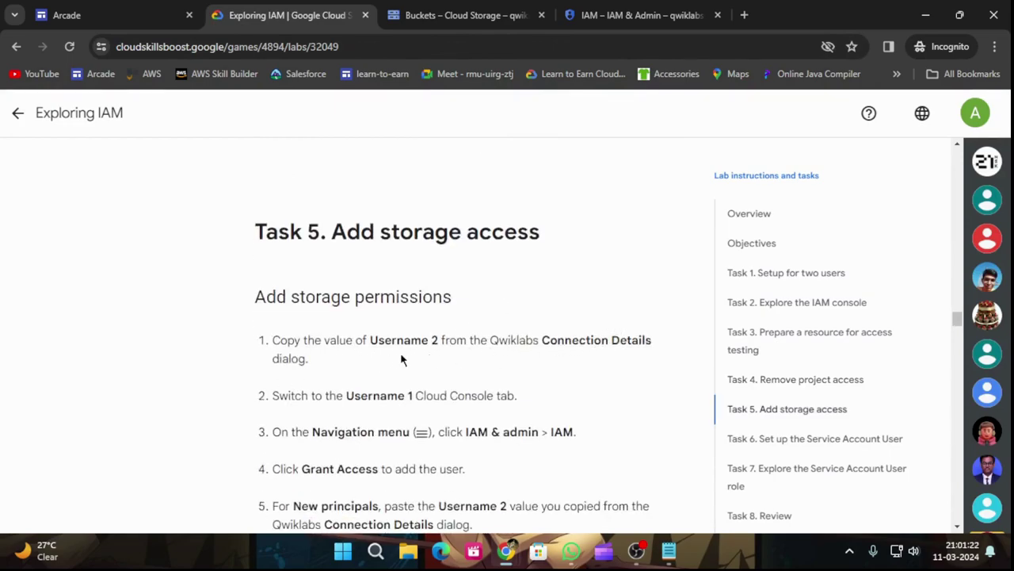
scroll(403, 359, down, 2)
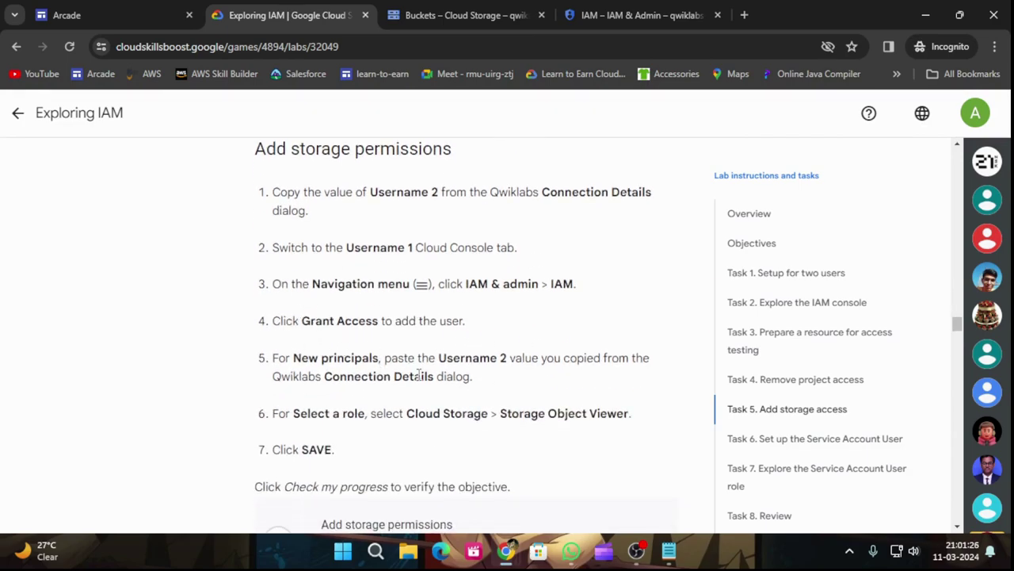
scroll(497, 363, down, 3)
scroll(465, 407, up, 4)
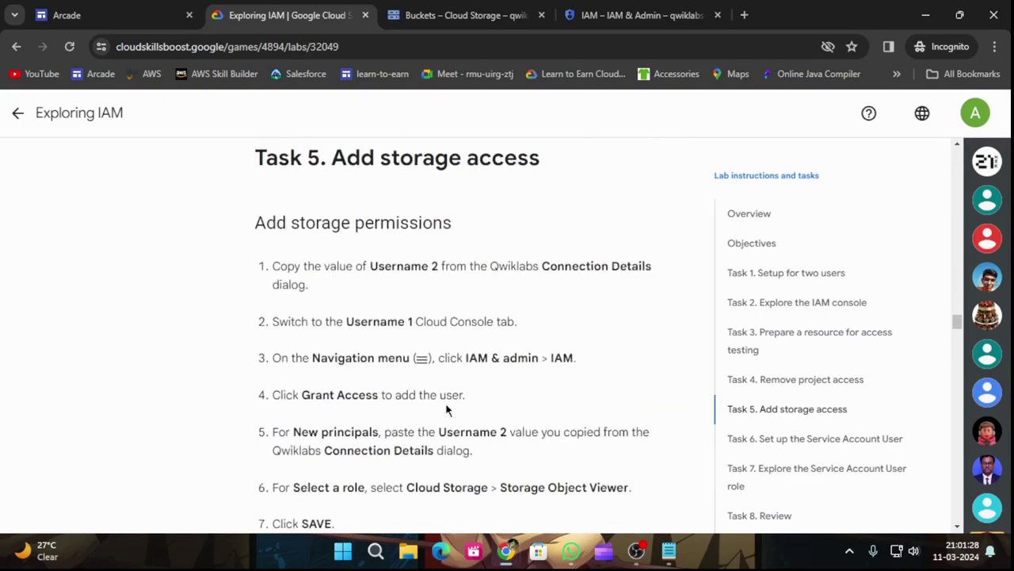
- Copy the Username 2 value from the lab's connection details and return to the Task 5 instructions
click(749, 214)
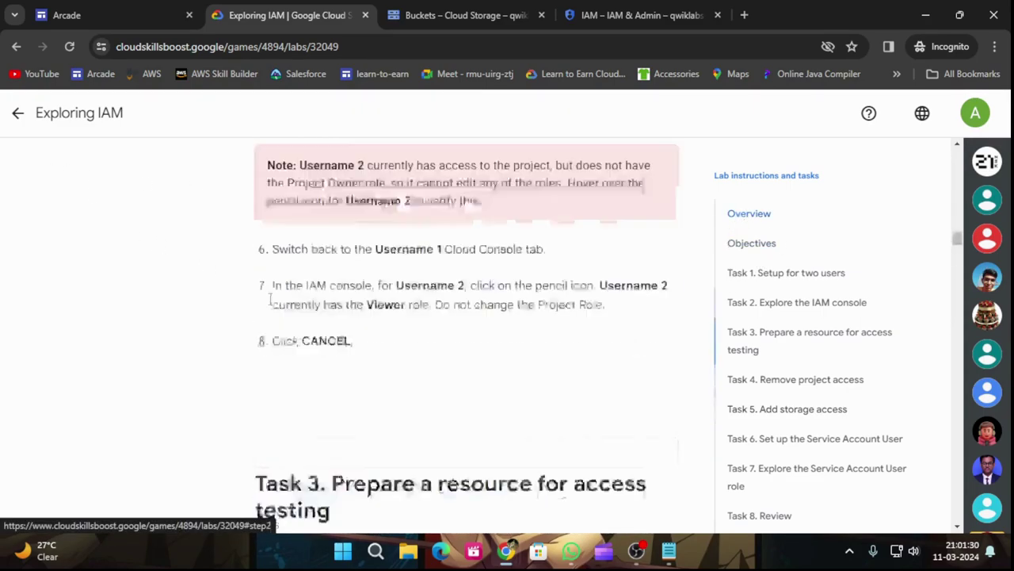
scroll(118, 236, up, 5)
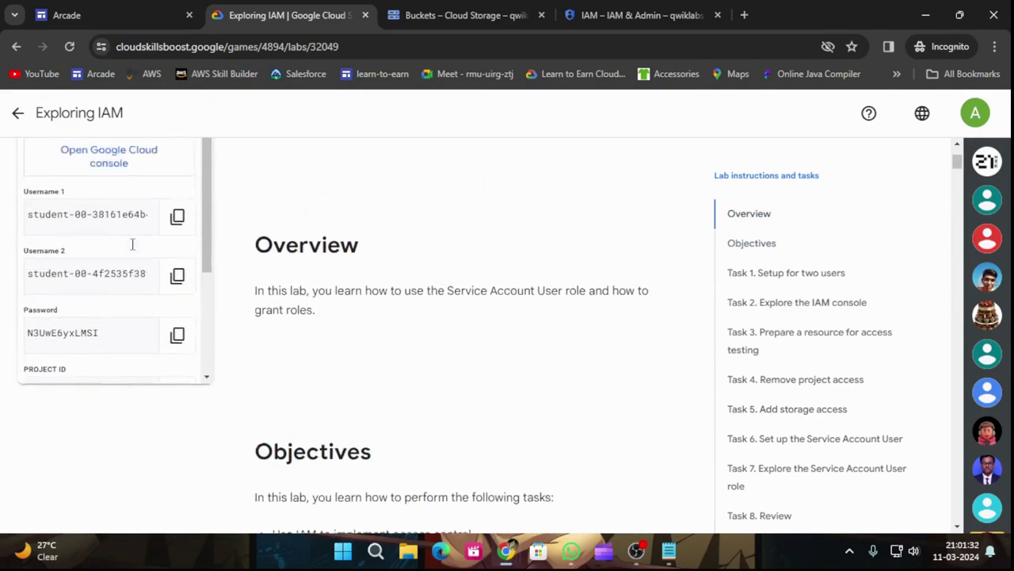
click(824, 383)
click(816, 417)
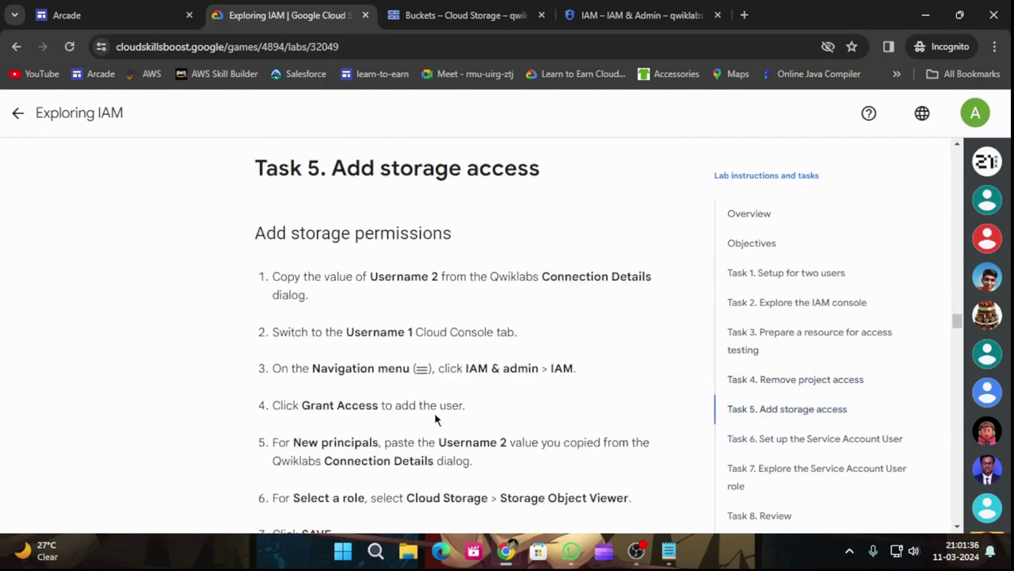
scroll(420, 415, down, 1)
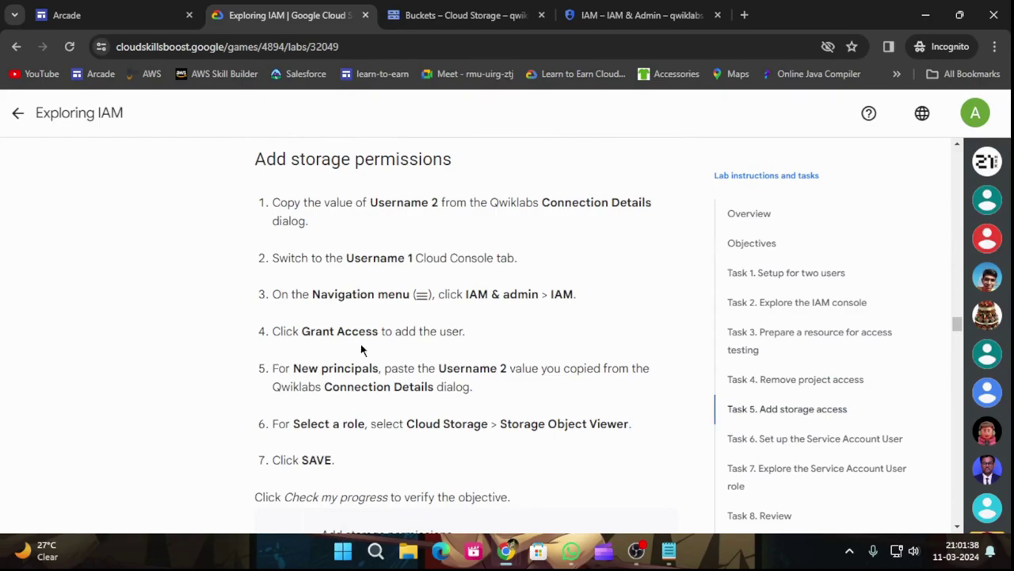
- Start granting project access in the Username 1 IAM console, with the Username 2 account as the new principal
click(642, 15)
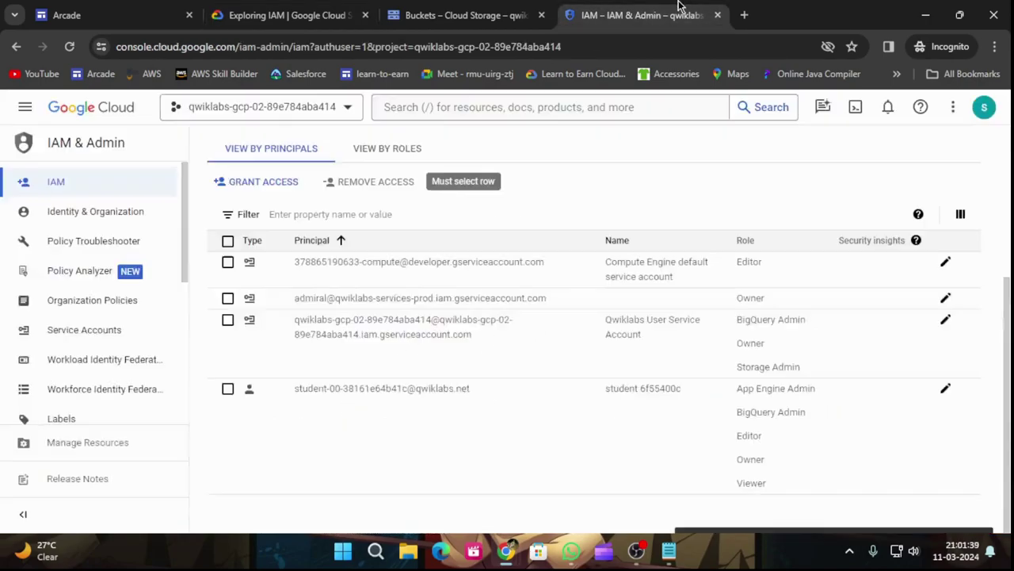
click(239, 187)
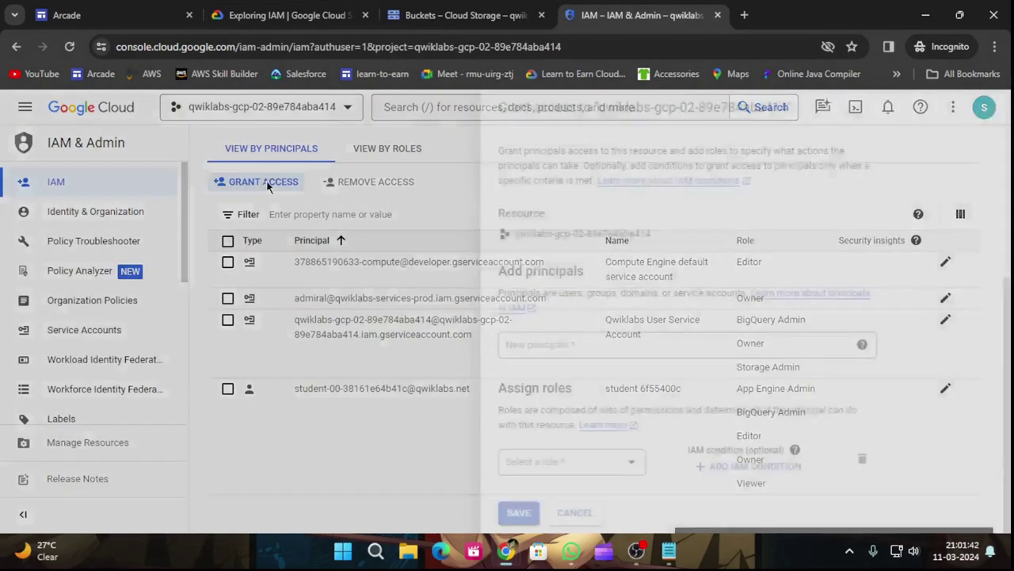
click(466, 350)
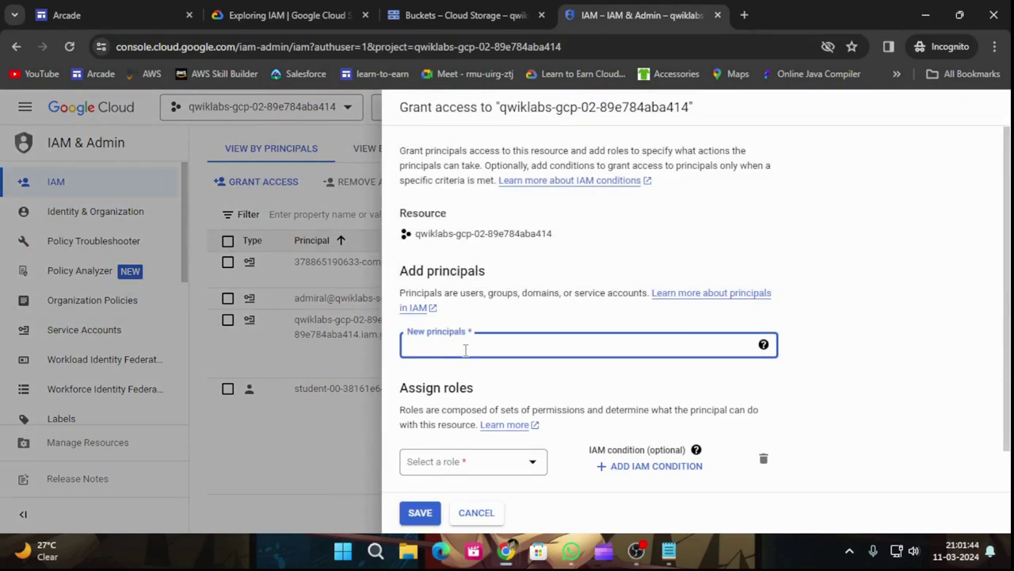
key(ctrl+v)
- Look up the required role in the lab instructions and assign Cloud Storage's Storage Object Viewer role to the new principal
click(282, 16)
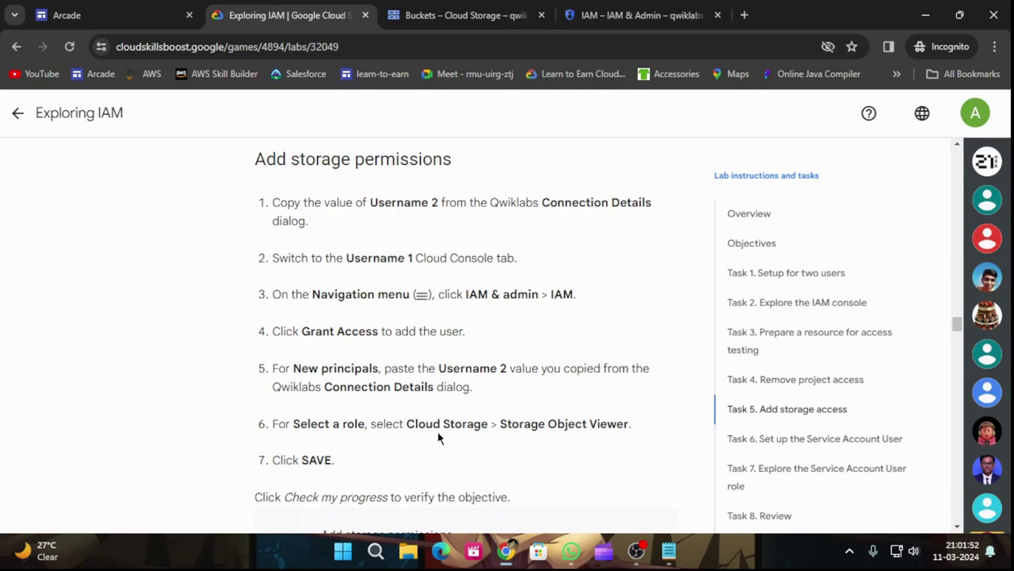
click(634, 15)
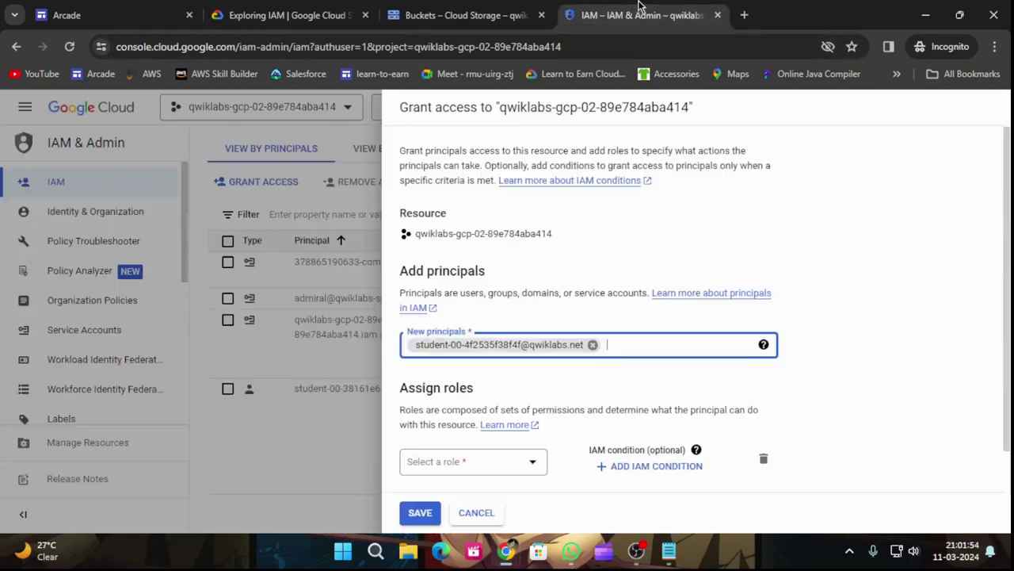
click(474, 466)
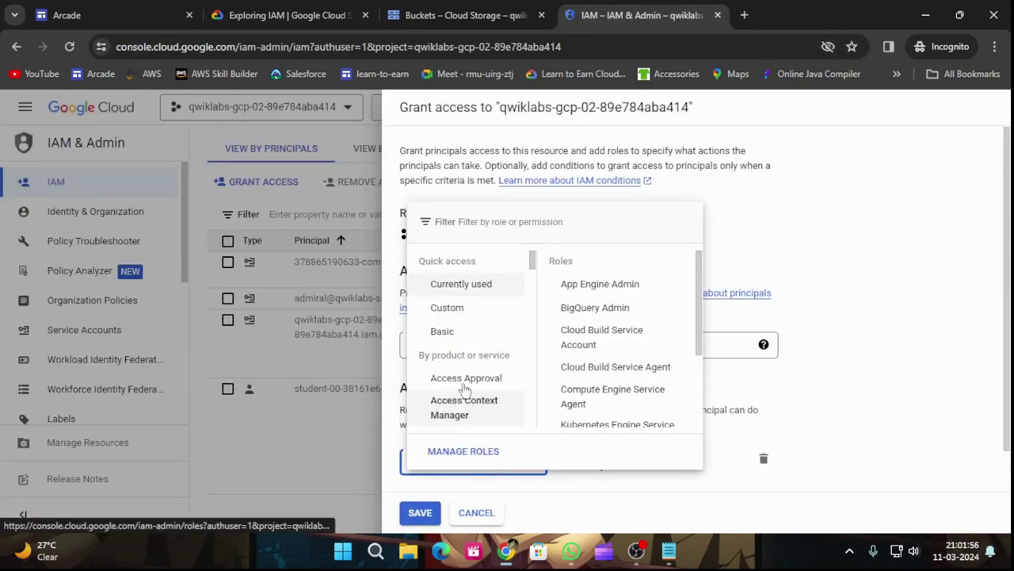
scroll(467, 381, down, 5)
scroll(476, 368, up, 5)
scroll(475, 380, down, 10)
scroll(475, 384, up, 2)
scroll(484, 396, down, 4)
scroll(490, 416, down, 3)
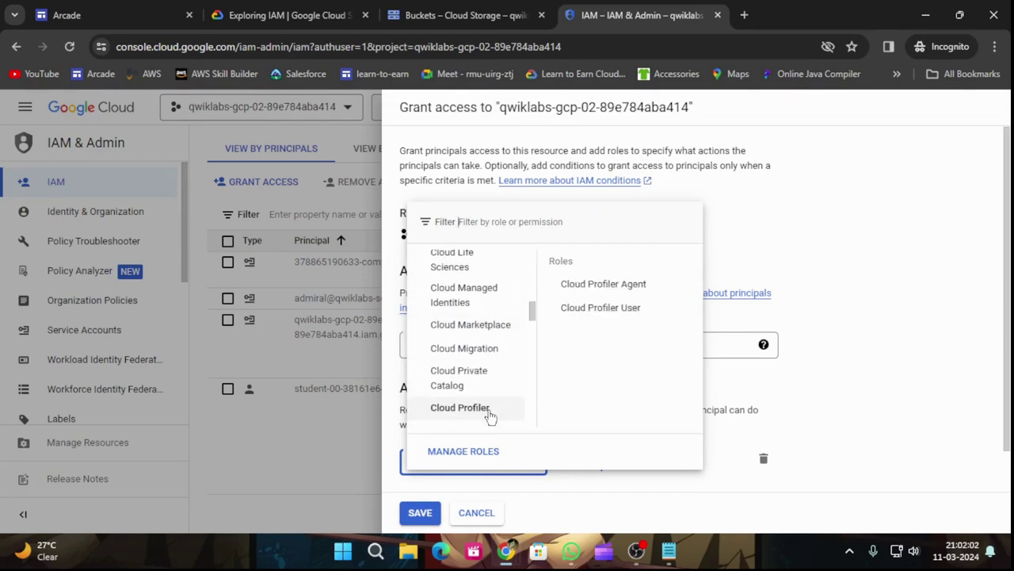
scroll(489, 414, down, 3)
scroll(475, 373, down, 3)
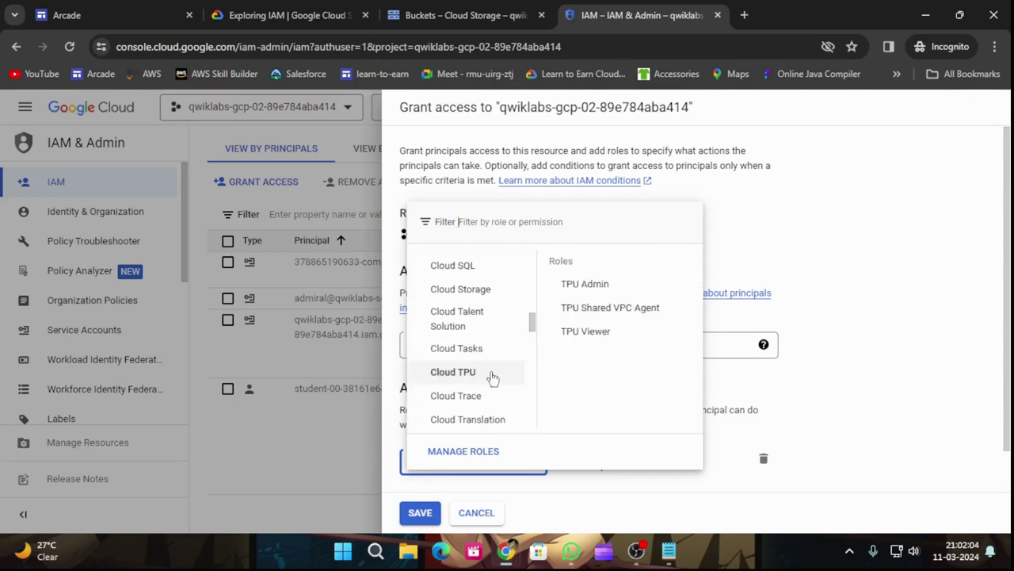
mouse_move(476, 290)
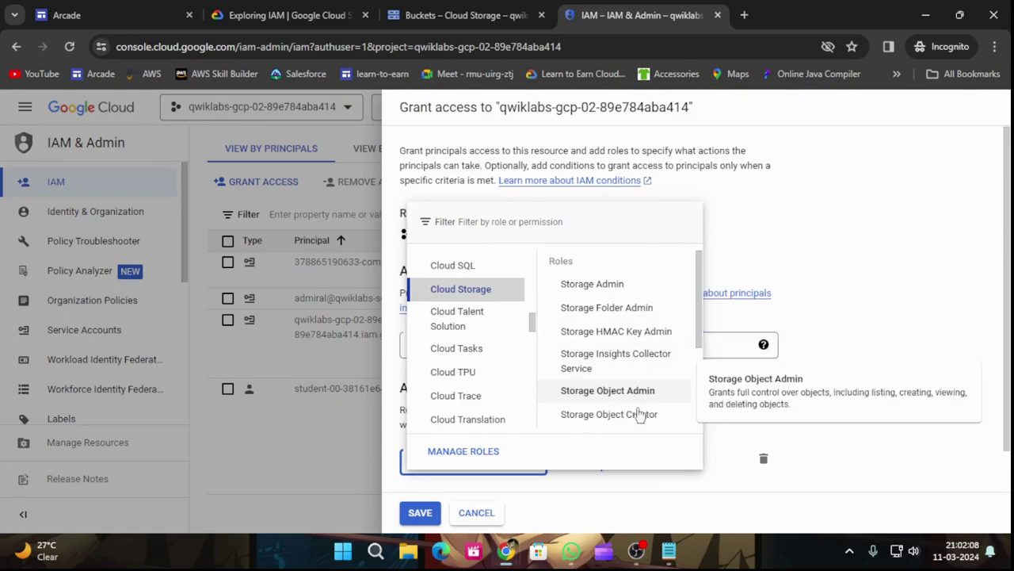
scroll(626, 370, down, 2)
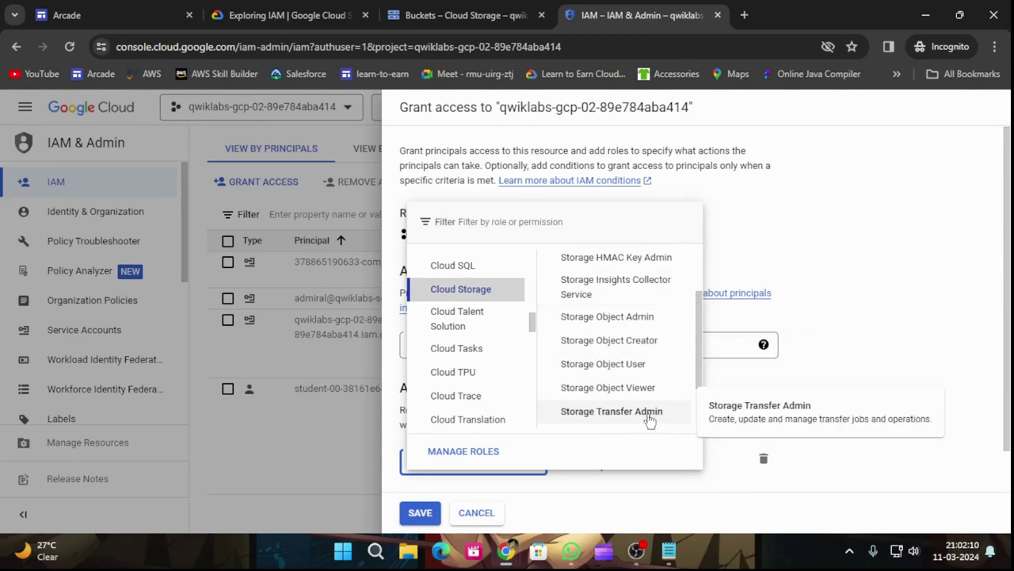
click(633, 390)
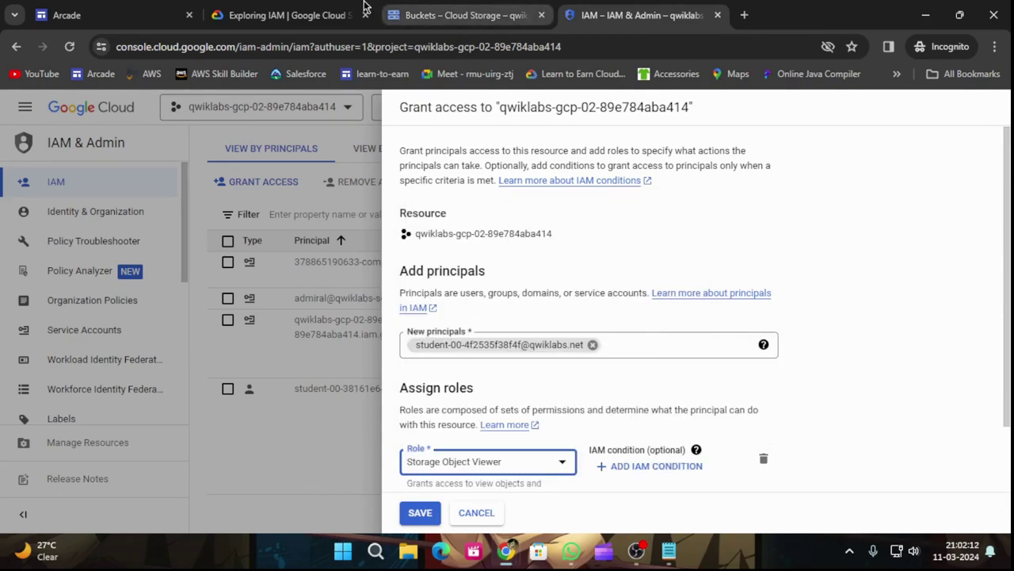
- Review the remaining "Add storage permissions" instructions and save the new access grant
click(316, 6)
scroll(510, 396, down, 2)
click(644, 12)
scroll(515, 458, down, 2)
click(426, 516)
- Check the lab progress for "Add storage permissions", inspecting the updated IAM principals list before returning to the objective
click(291, 15)
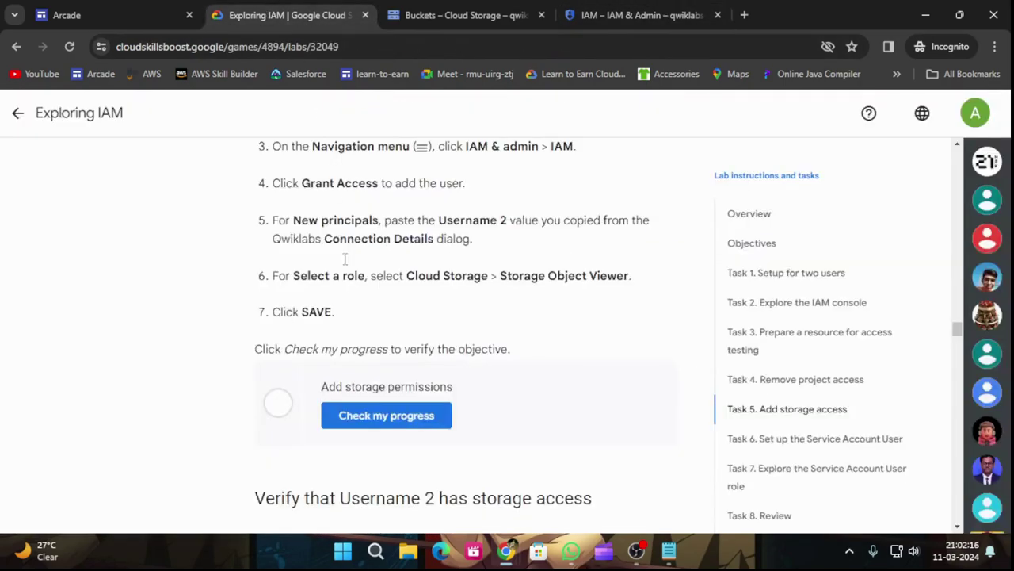
scroll(385, 267, down, 2)
click(386, 267)
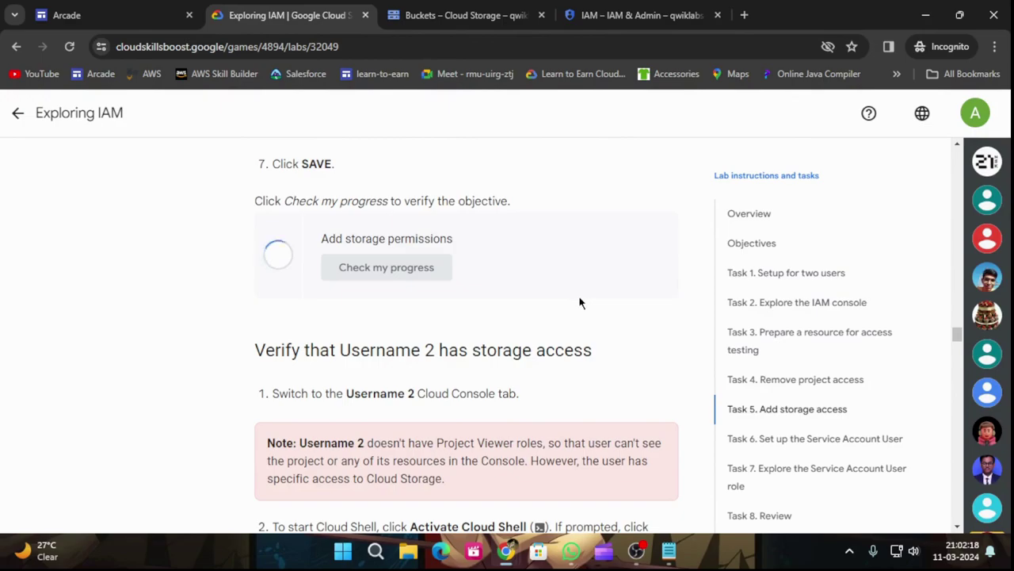
click(625, 10)
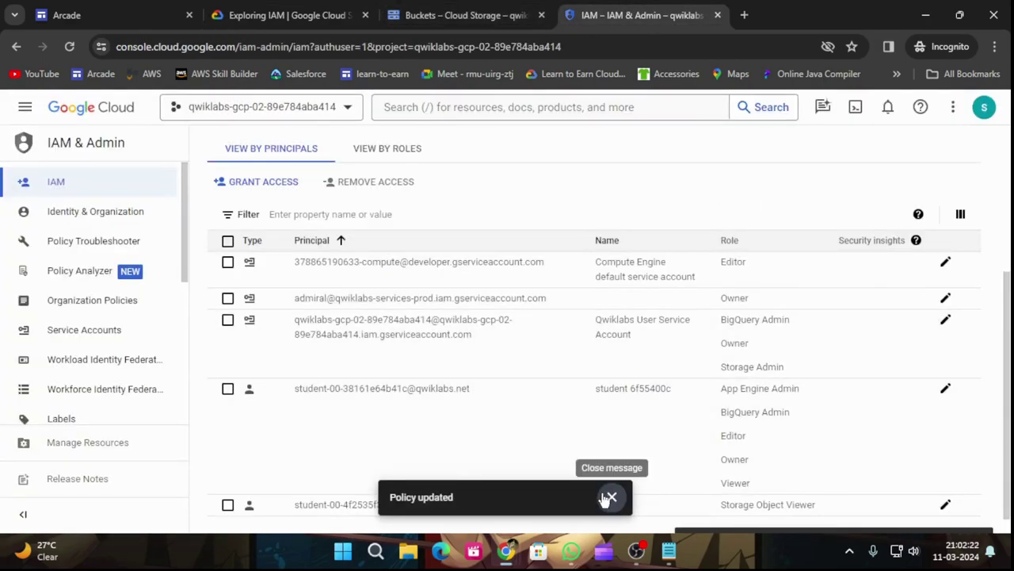
click(612, 497)
scroll(491, 288, up, 3)
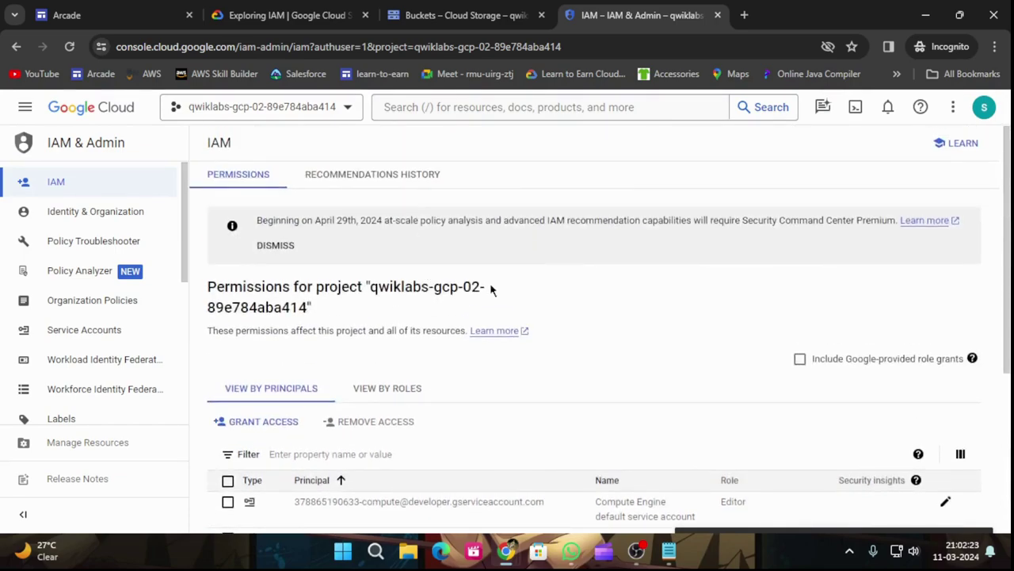
click(325, 14)
click(349, 270)
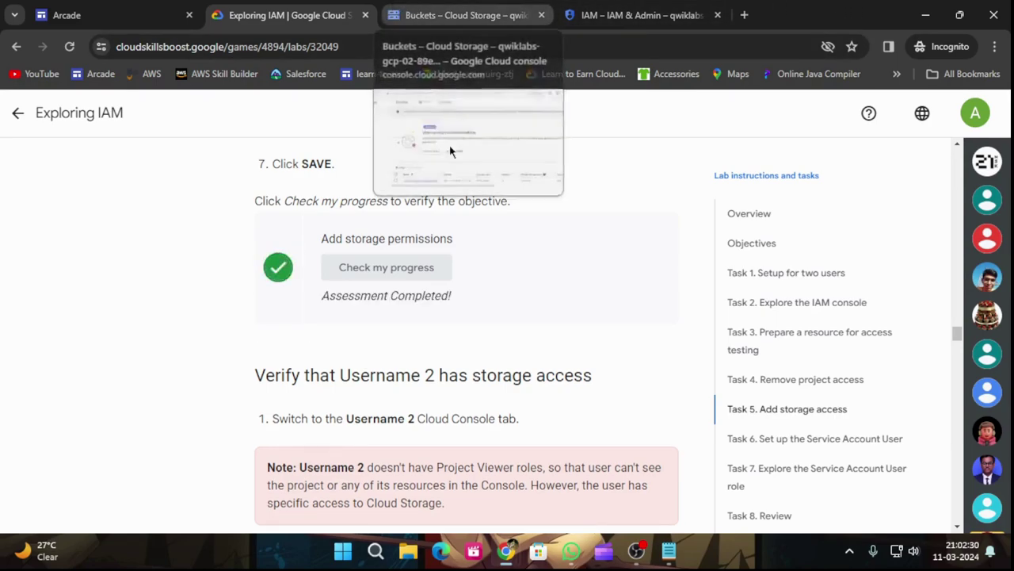
- Read the "Verify that Username 2 has storage access" instructions and look through the tasks that follow
scroll(446, 293, down, 3)
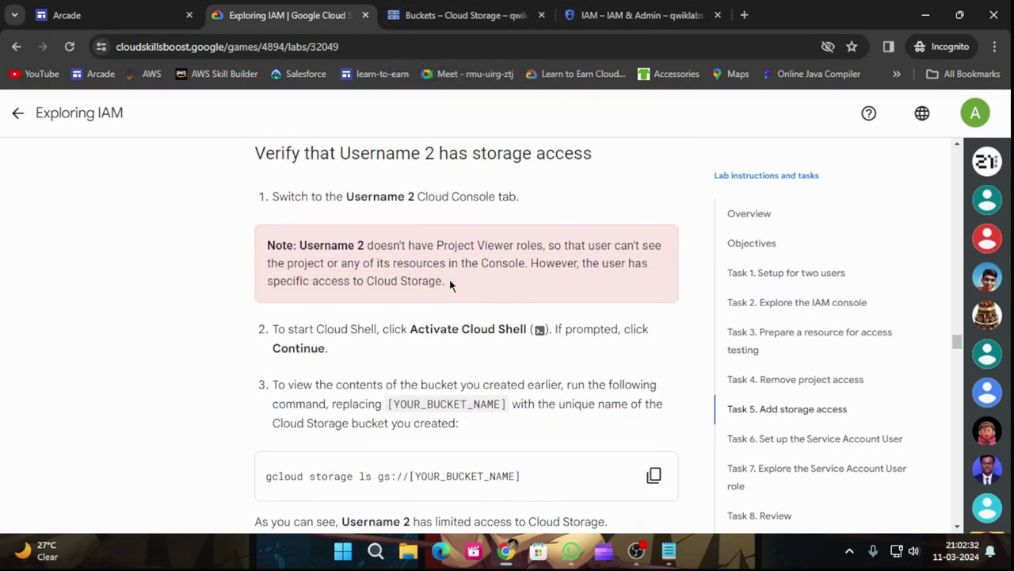
scroll(449, 279, down, 3)
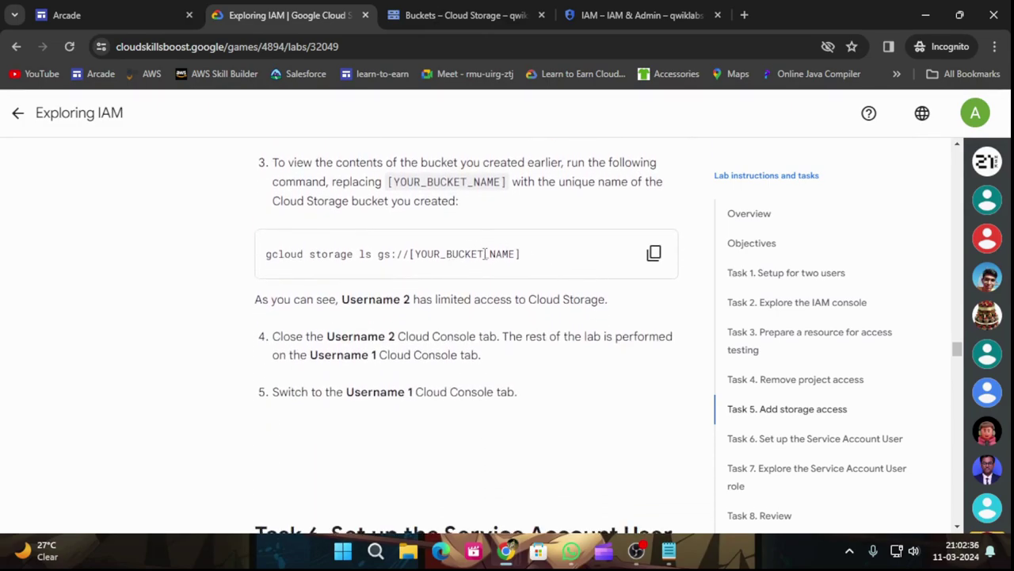
scroll(480, 258, down, 5)
scroll(480, 258, down, 5)
scroll(480, 259, down, 15)
scroll(480, 254, down, 2)
scroll(479, 198, up, 8)
scroll(698, 376, up, 5)
scroll(573, 294, up, 7)
scroll(573, 294, down, 2)
scroll(573, 294, up, 4)
scroll(572, 295, up, 10)
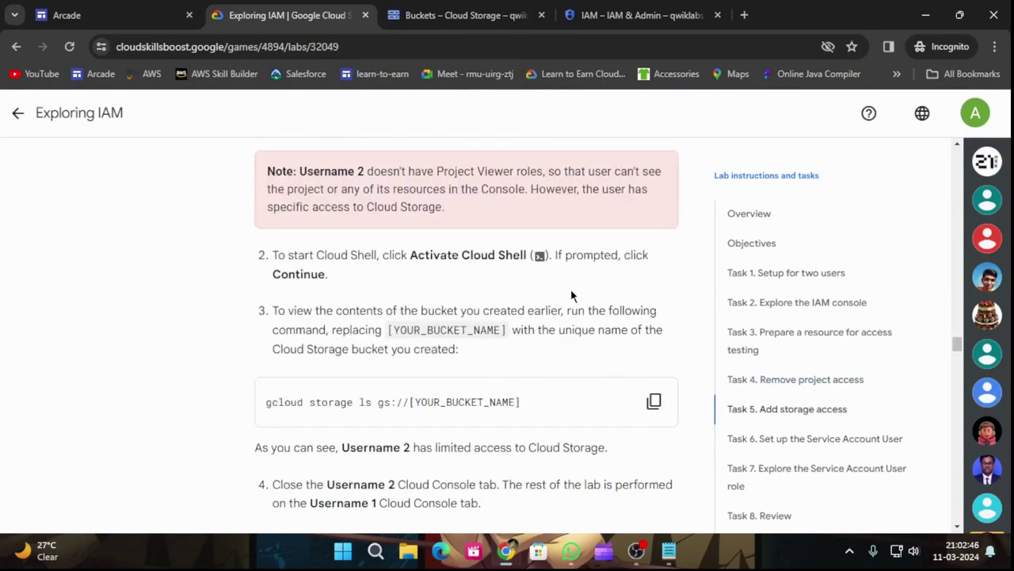
- Start Cloud Shell from the IAM console and copy the "gcloud storage ls gs://" part of the command from the lab instructions
click(476, 15)
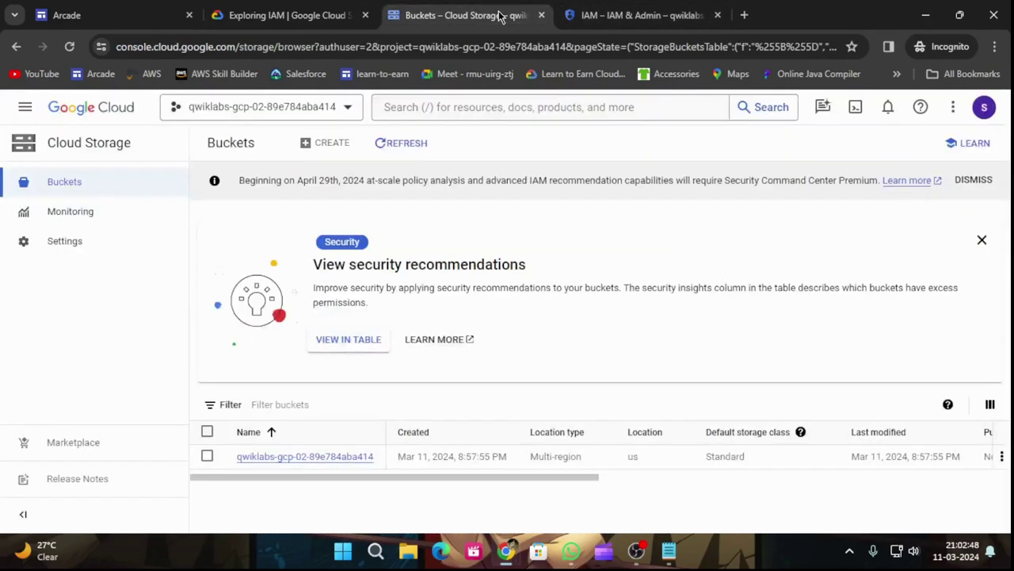
click(340, 18)
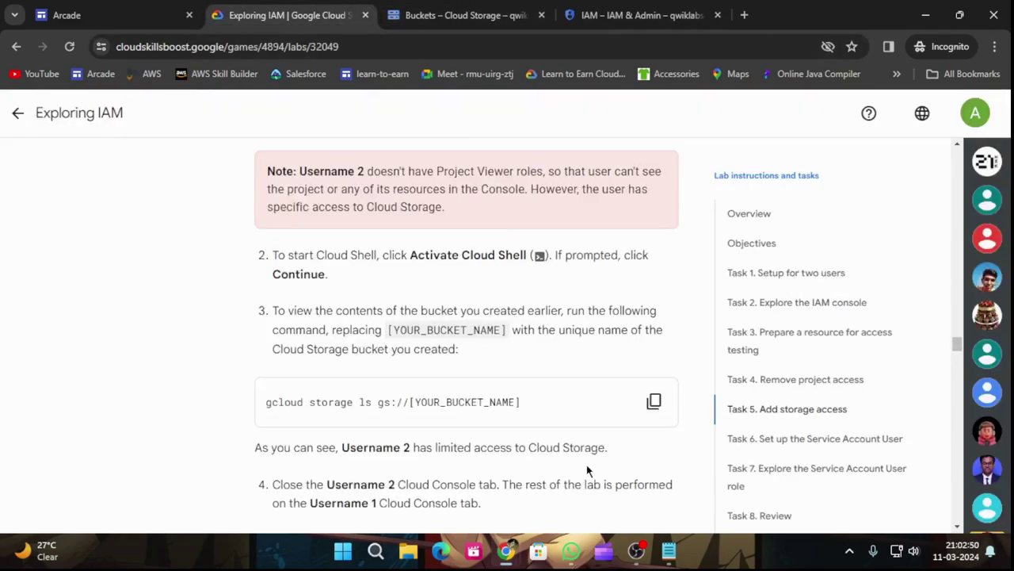
click(618, 15)
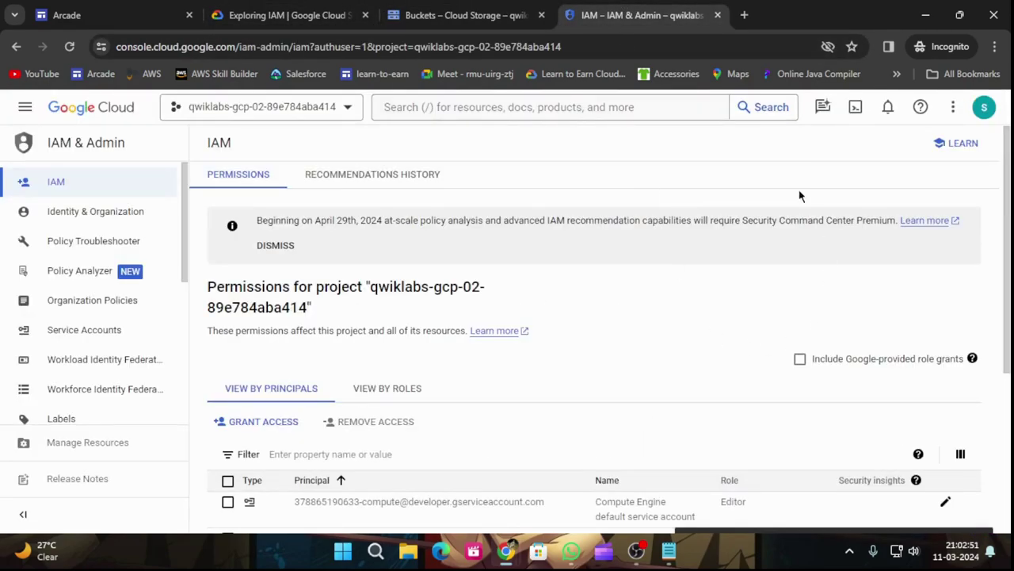
click(856, 107)
click(333, 14)
scroll(454, 349, down, 1)
drag(408, 328, 265, 328)
key(ctrl+c)
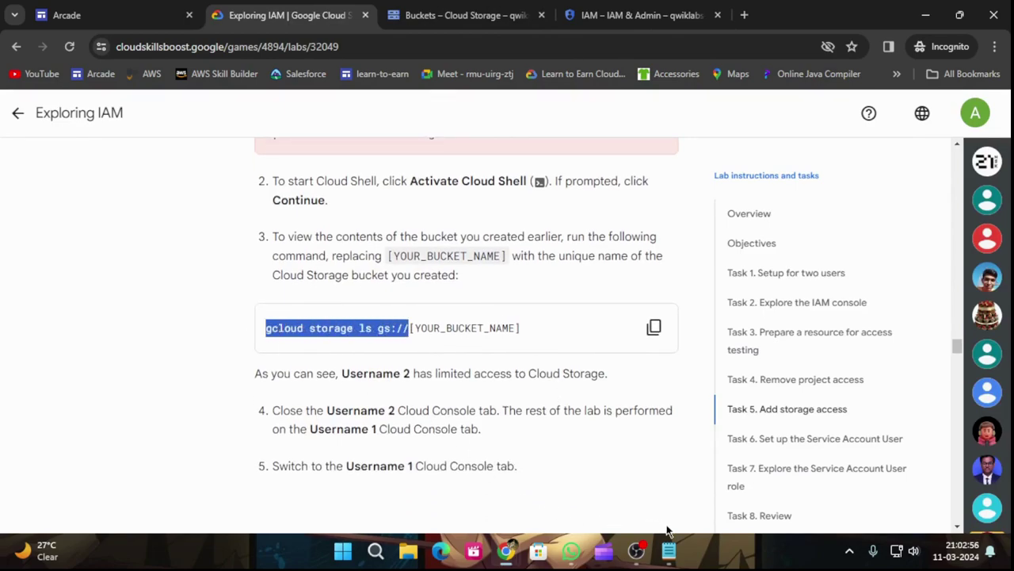
click(672, 6)
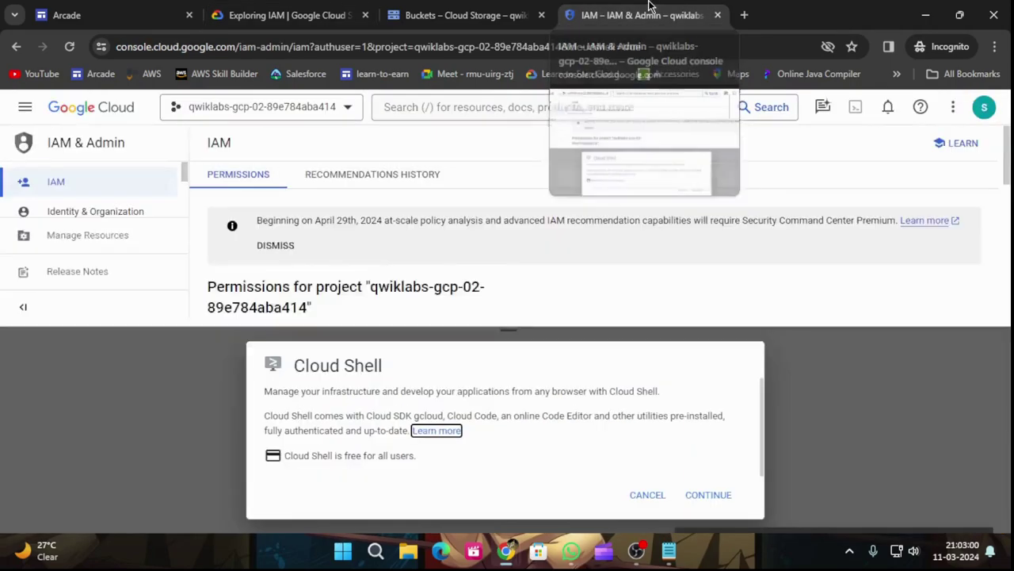
click(707, 496)
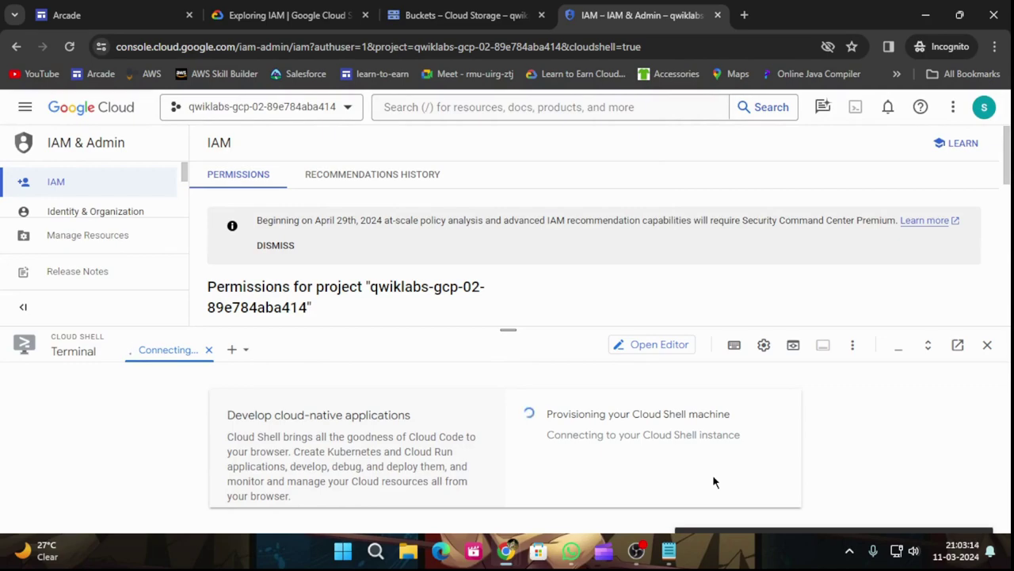
click(725, 434)
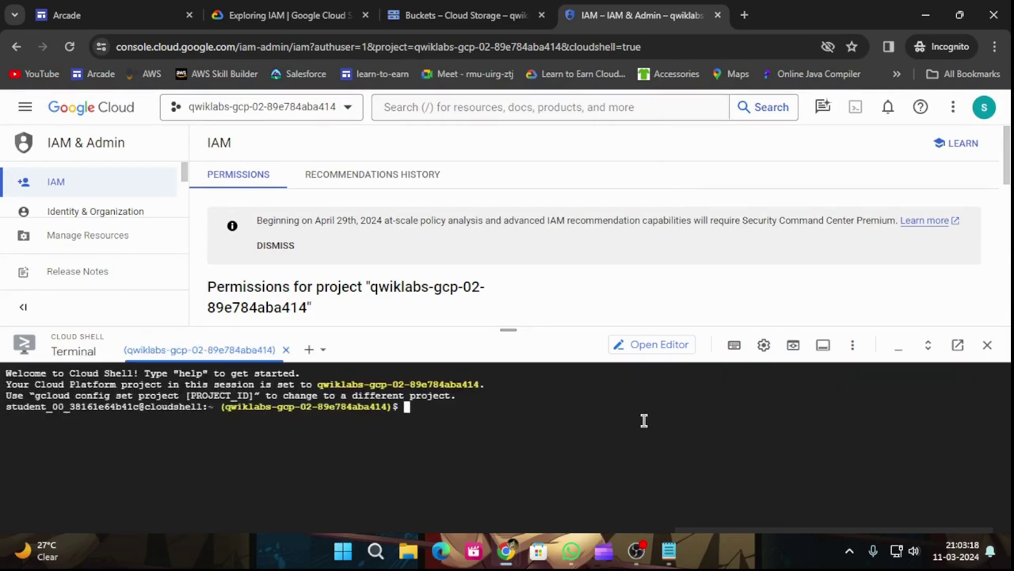
- Run "gcloud storage ls gs://" in Cloud Shell and dismiss the authorization request
key(ctrl+v)
key(Return)
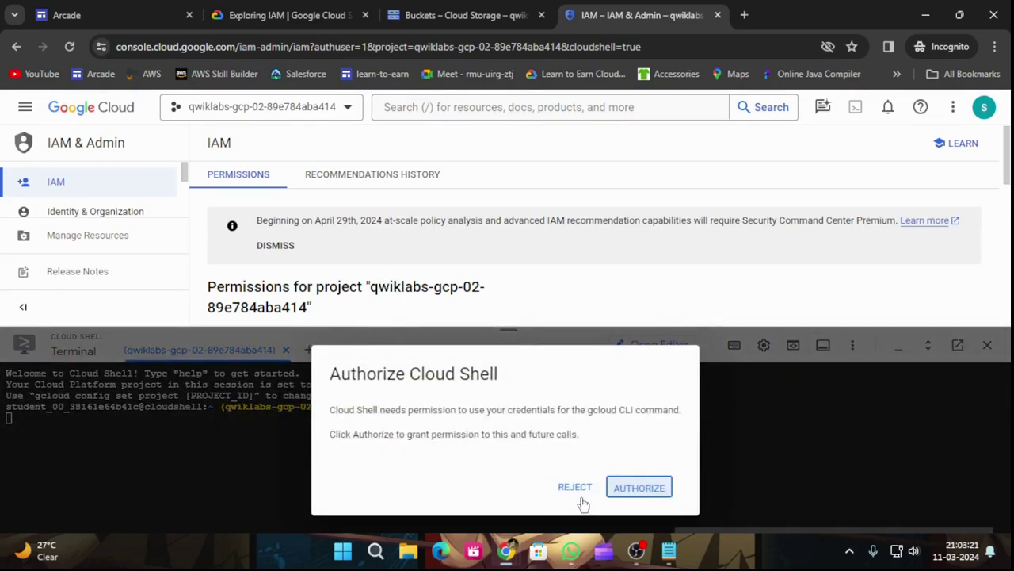
click(581, 496)
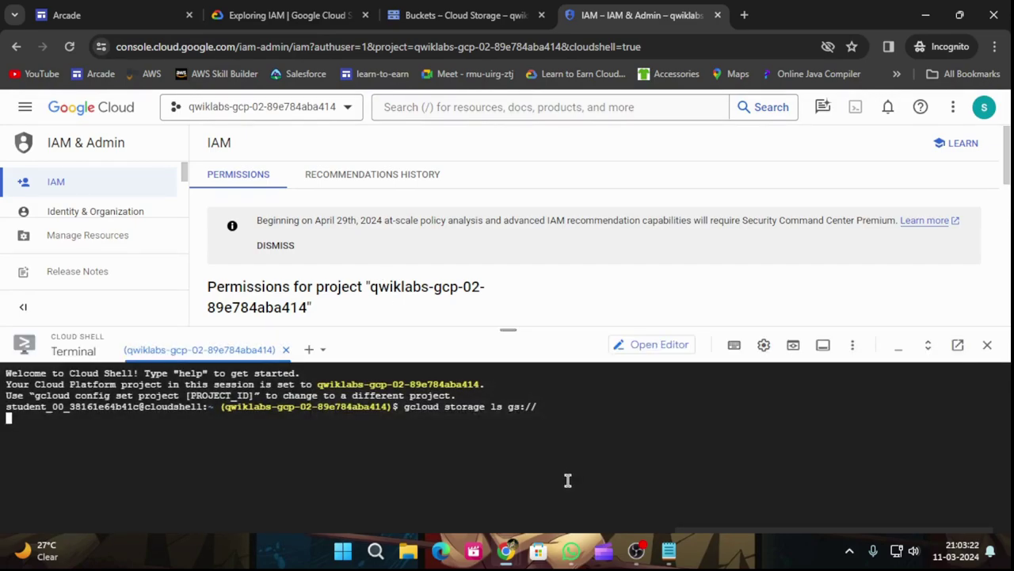
- Copy the project ID from the lab's connection details into the terminal and authorize Cloud Shell to use the account's credentials
click(309, 11)
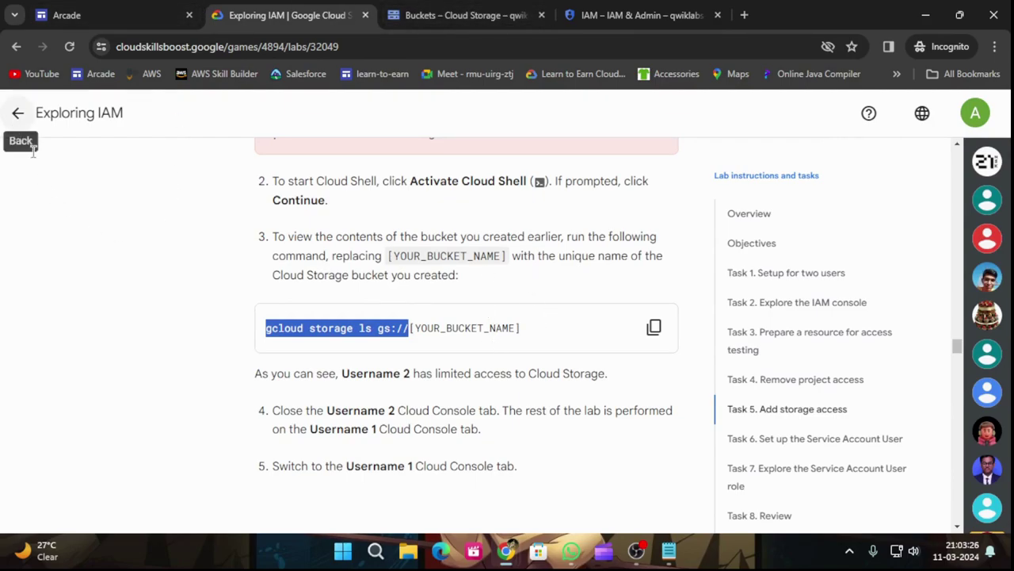
click(746, 215)
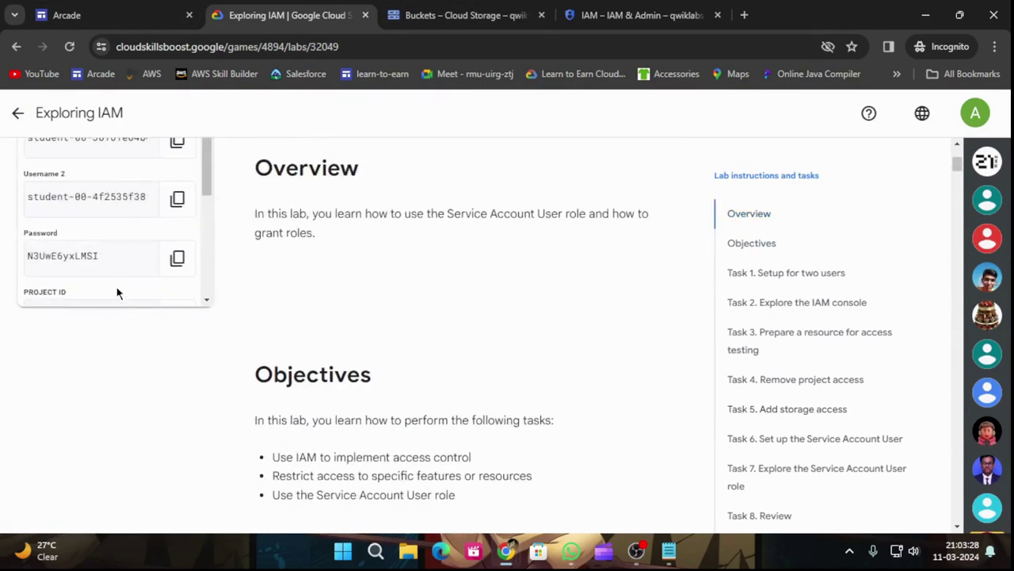
scroll(135, 317, down, 2)
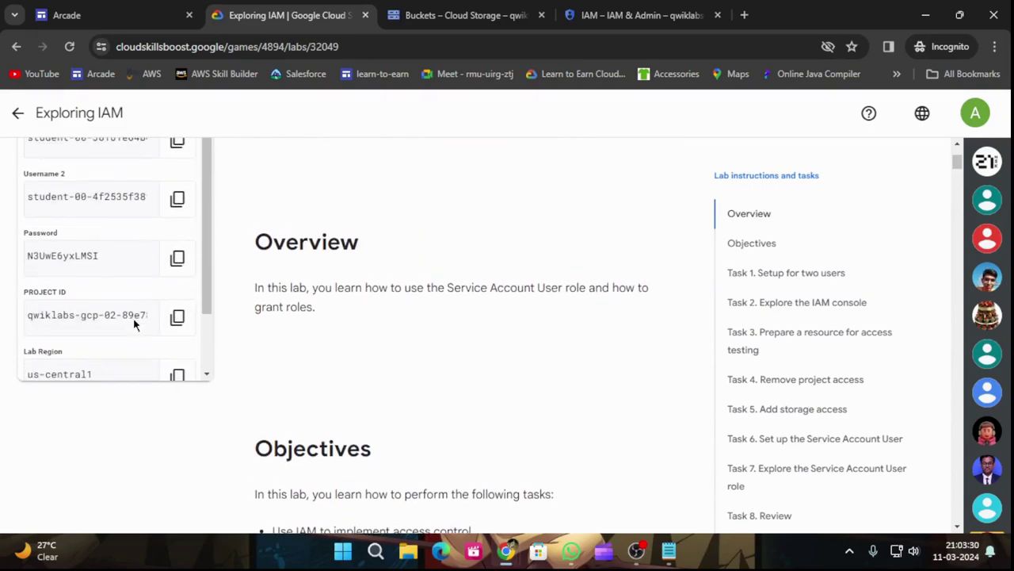
click(177, 318)
key(ctrl+Tab)
key(ctrl+Tab)
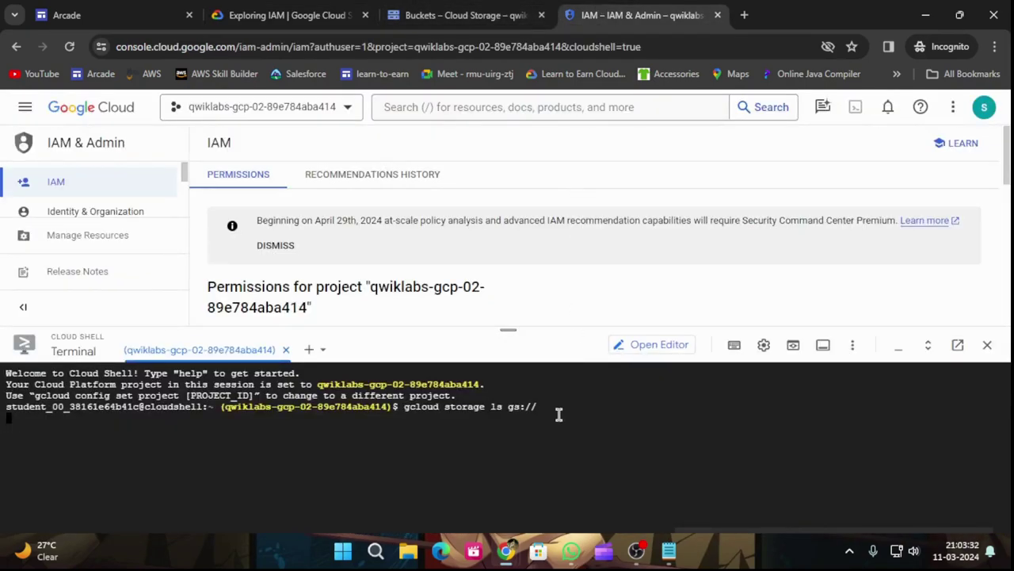
key(ctrl+v)
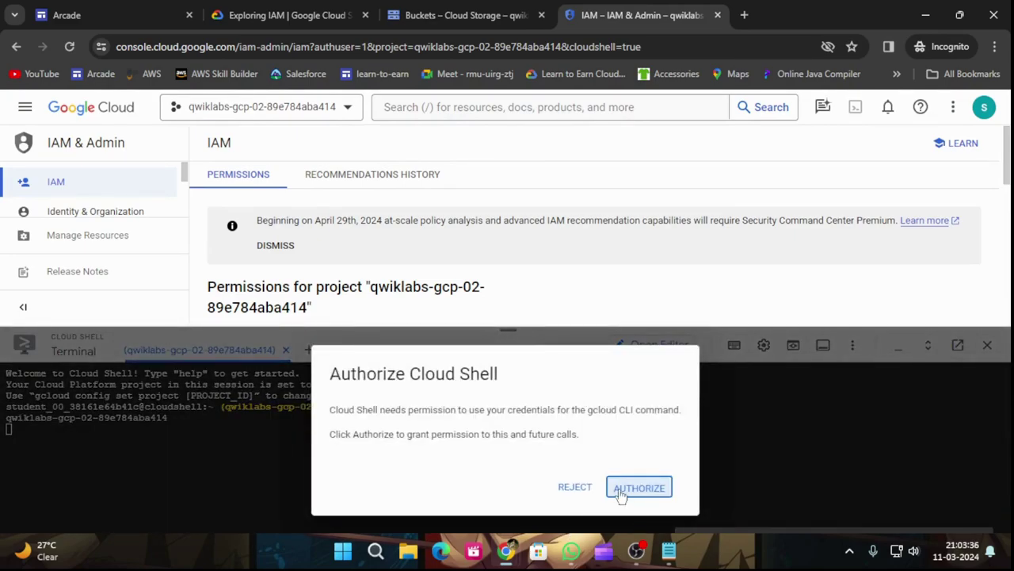
click(638, 487)
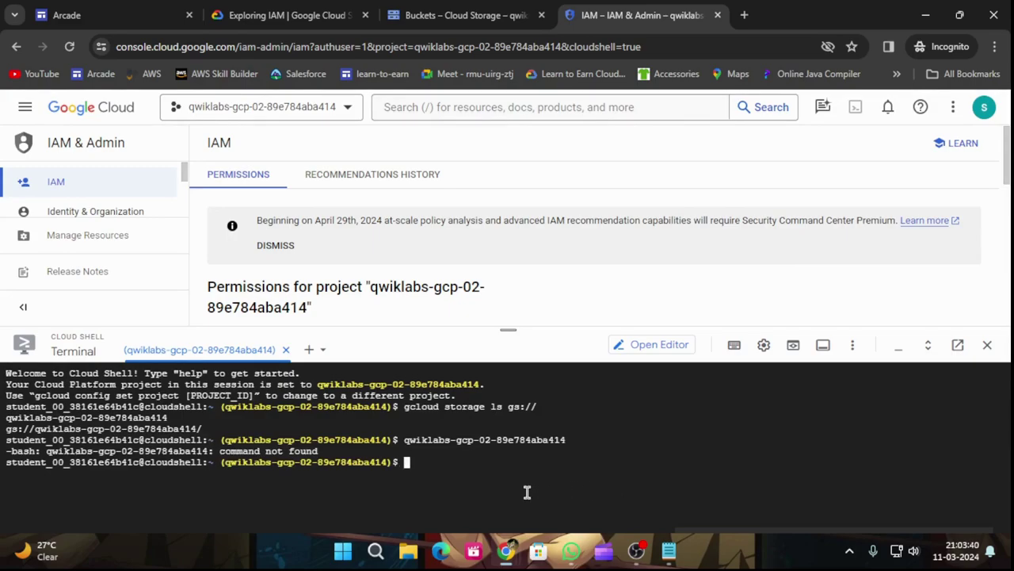
- List the bucket's contents by running "gcloud storage ls gs://qwiklabs-gcp-02-89e784aba414" in Cloud Shell
drag(405, 406, 539, 406)
key(ctrl+v)
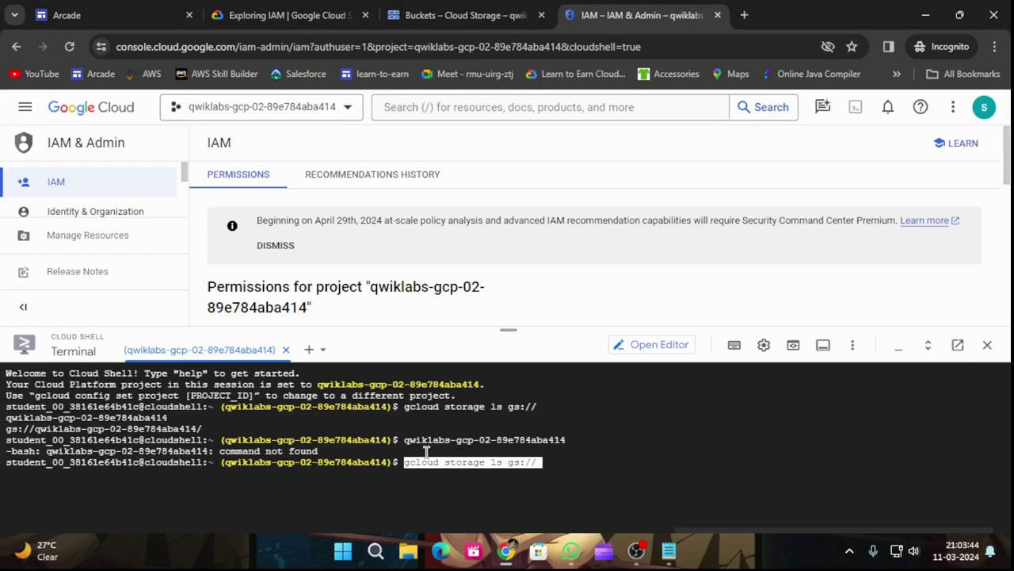
drag(7, 417, 170, 418)
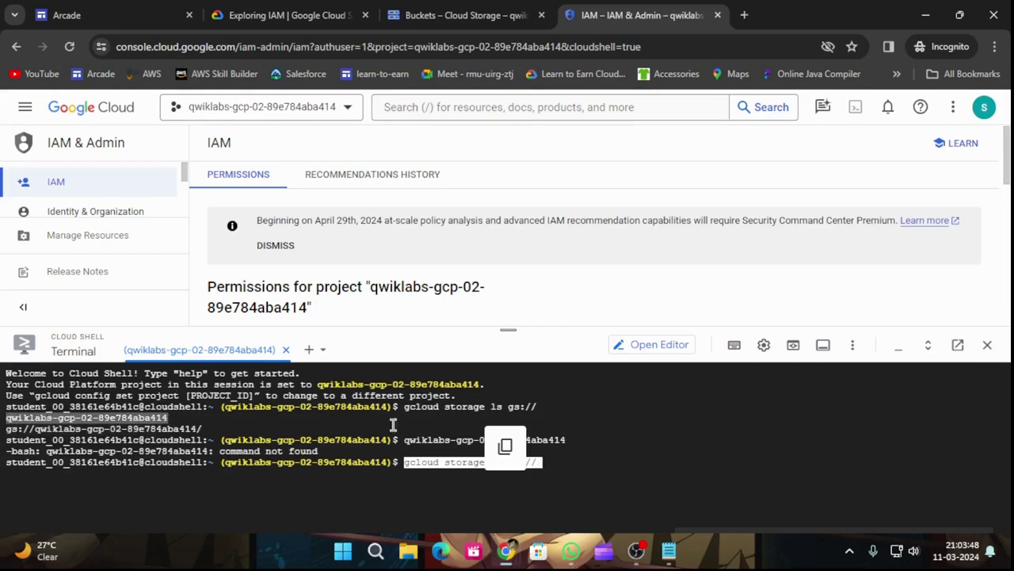
key(ctrl+v)
key(Return)
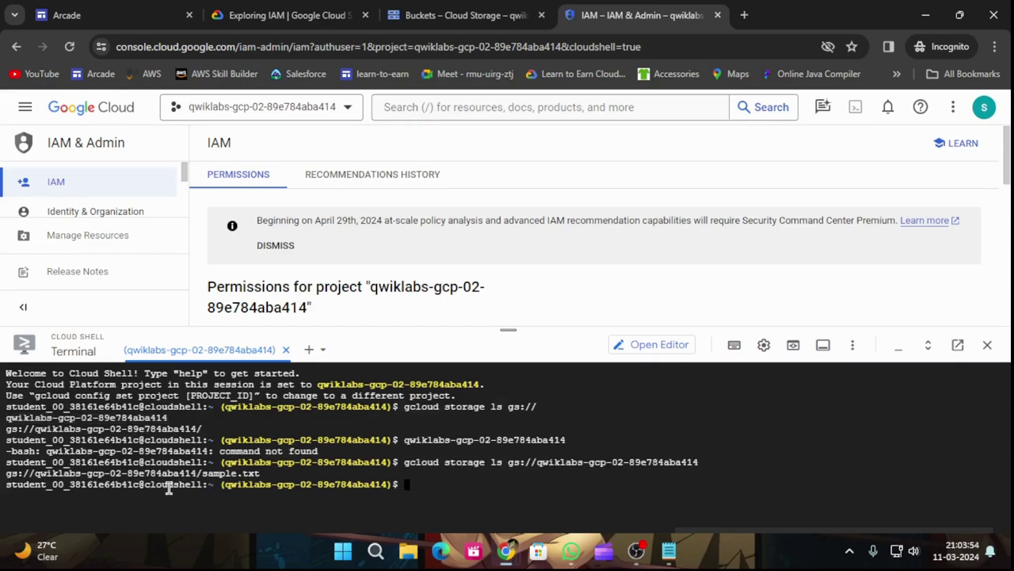
- Look up Task 6's "Create a service account" instructions and open the project's Service Accounts page with the Cloud Shell pane shrunk
click(324, 12)
scroll(488, 386, down, 5)
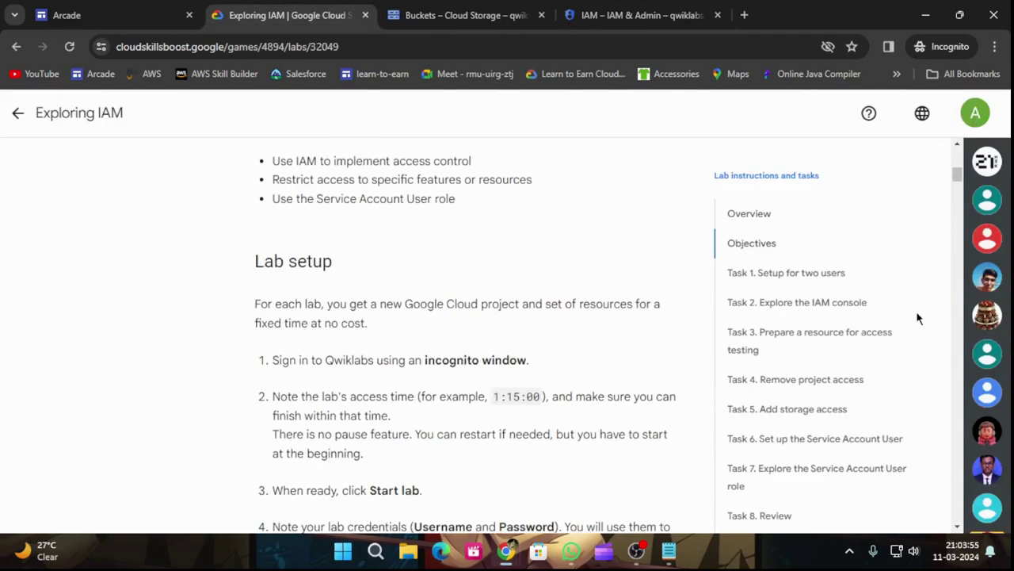
click(828, 411)
scroll(421, 436, down, 10)
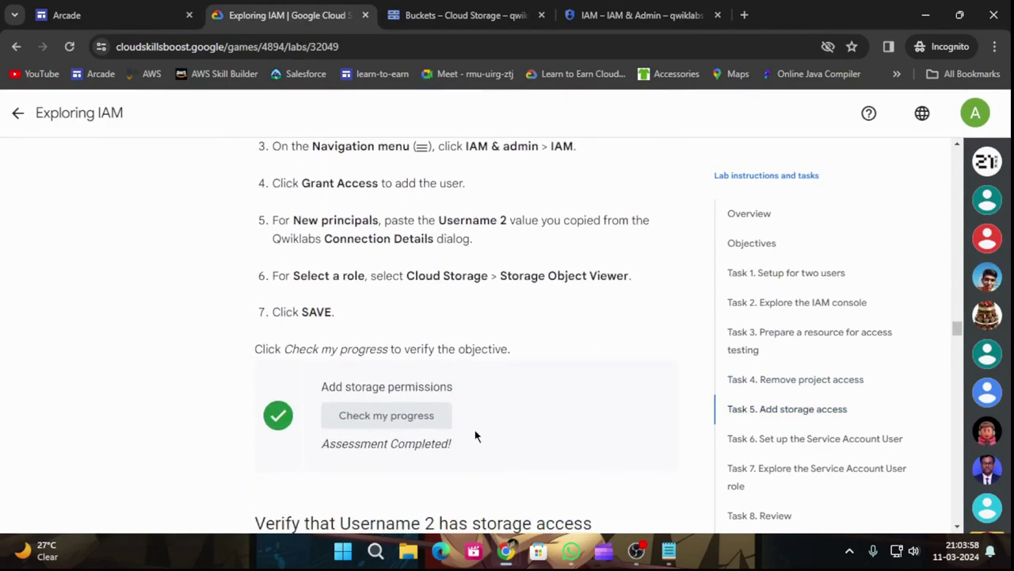
scroll(476, 436, down, 7)
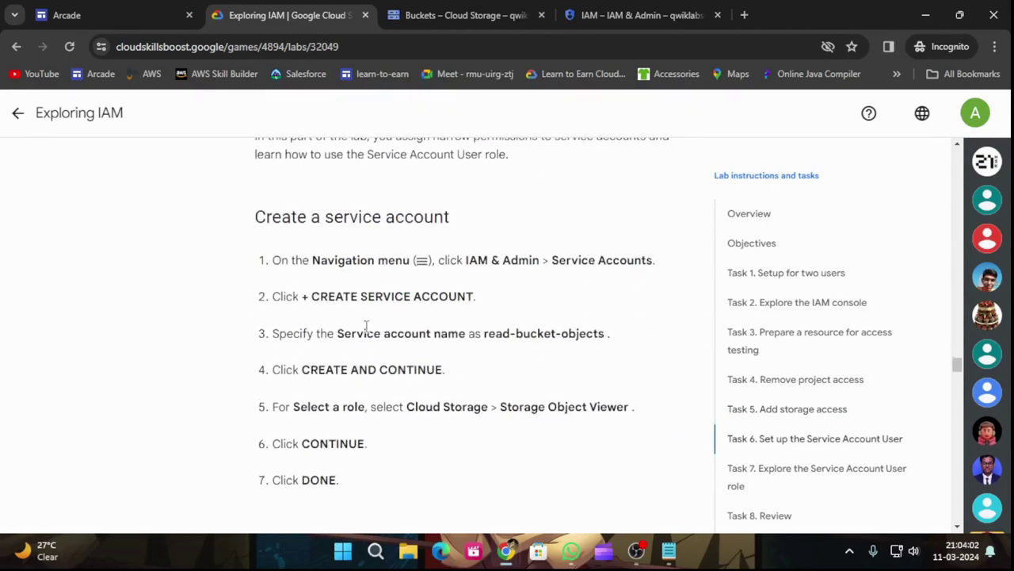
click(686, 14)
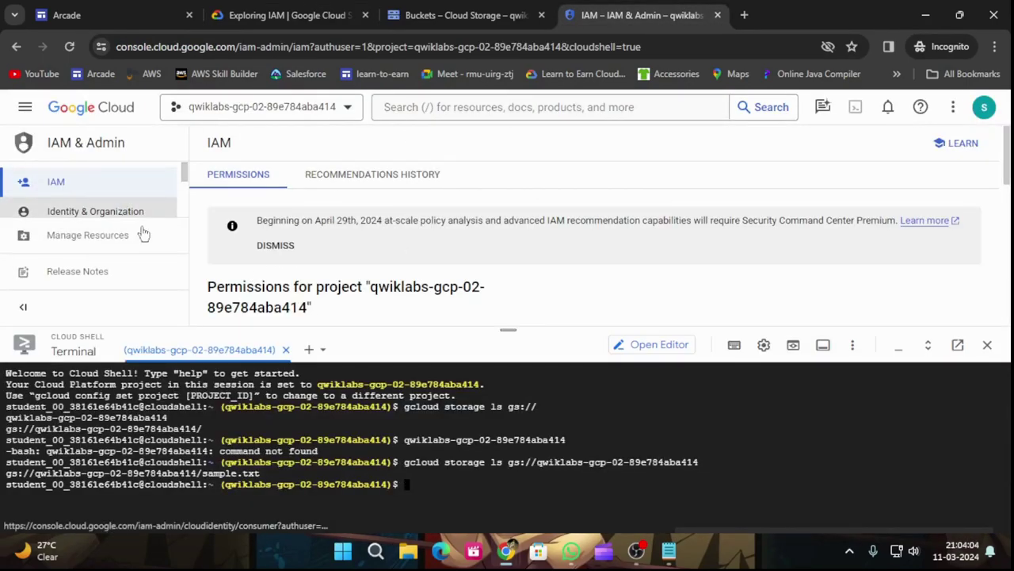
drag(507, 328, 544, 489)
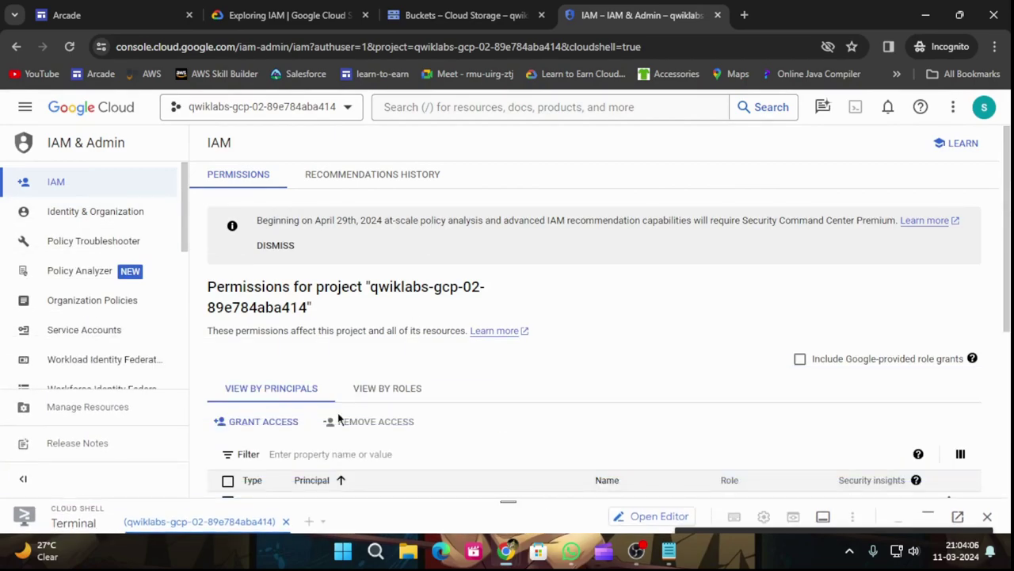
click(111, 337)
- Create a service account named "read-bucket-objects ." with the ID read-bucket-objects, using the name from the lab instructions
click(252, 14)
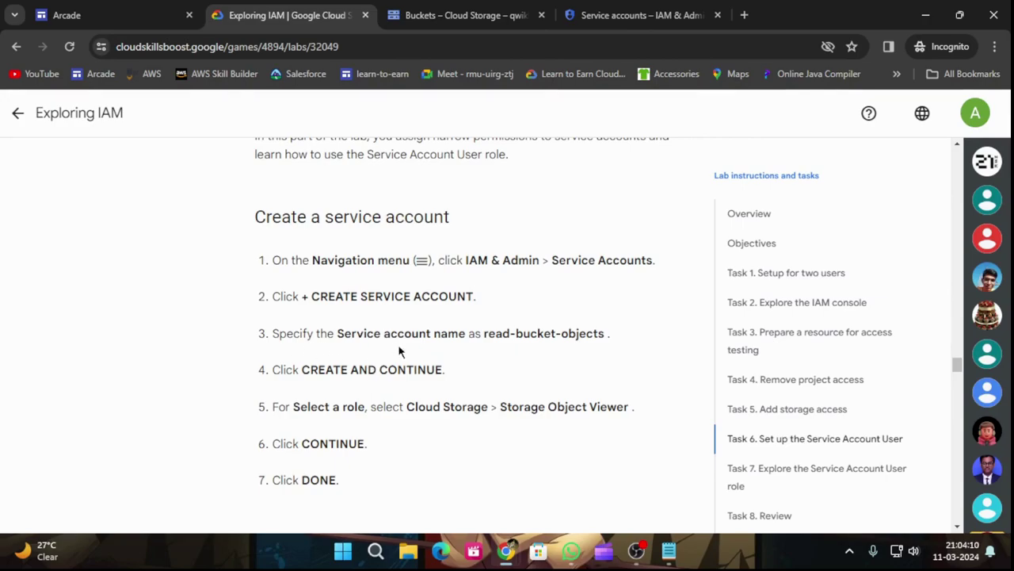
click(582, 12)
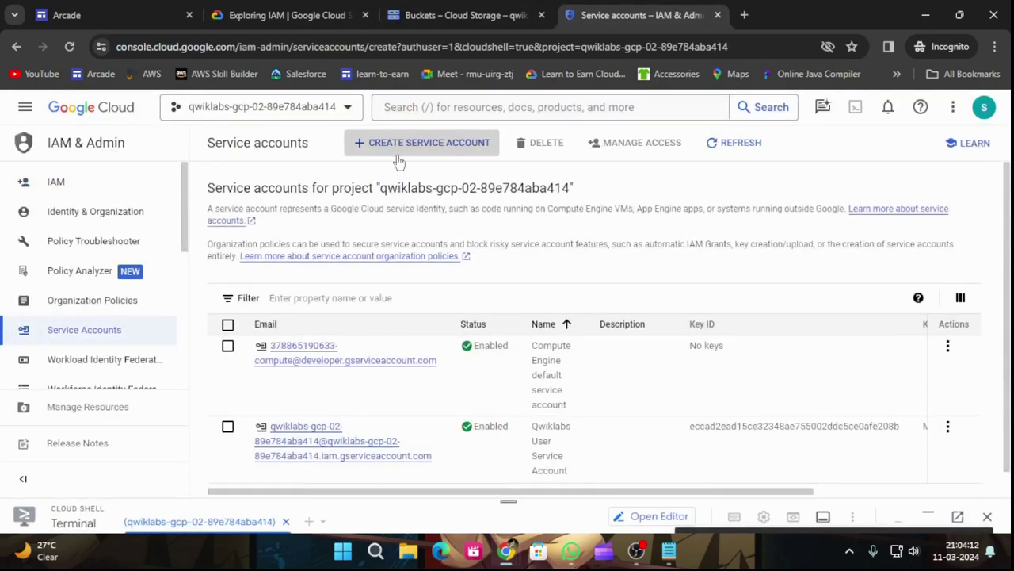
click(369, 228)
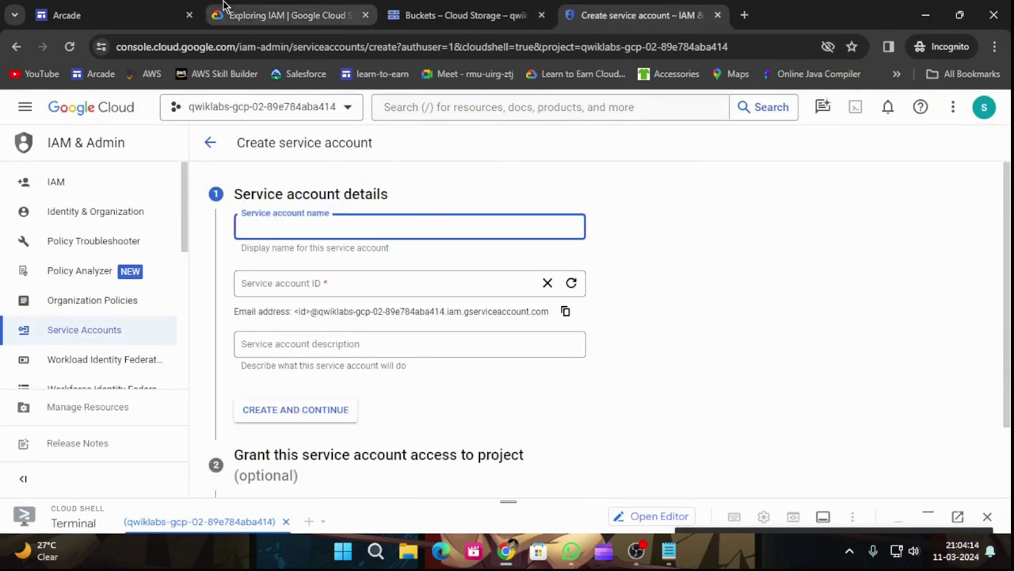
click(224, 6)
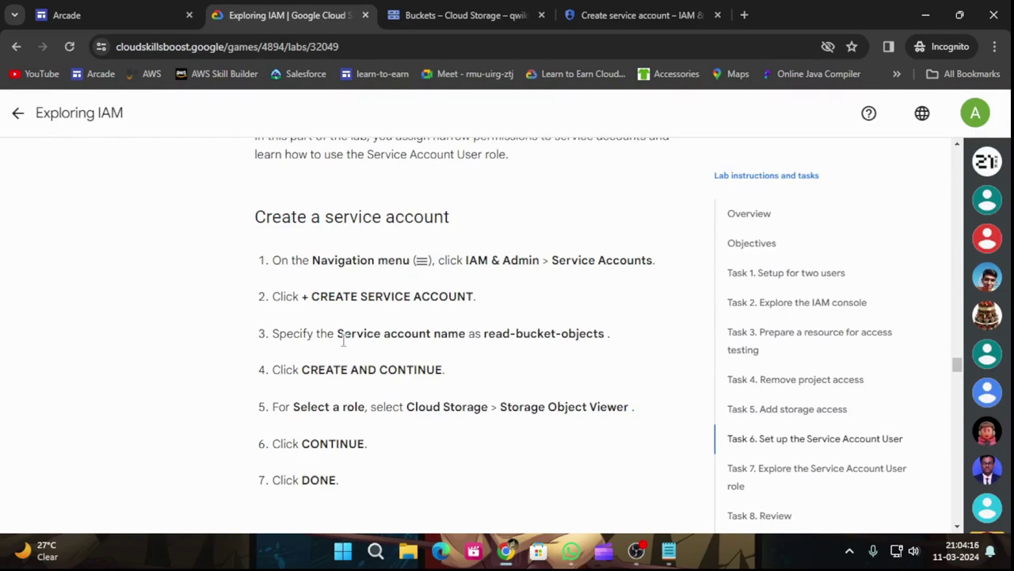
drag(482, 336, 611, 334)
key(ctrl+c)
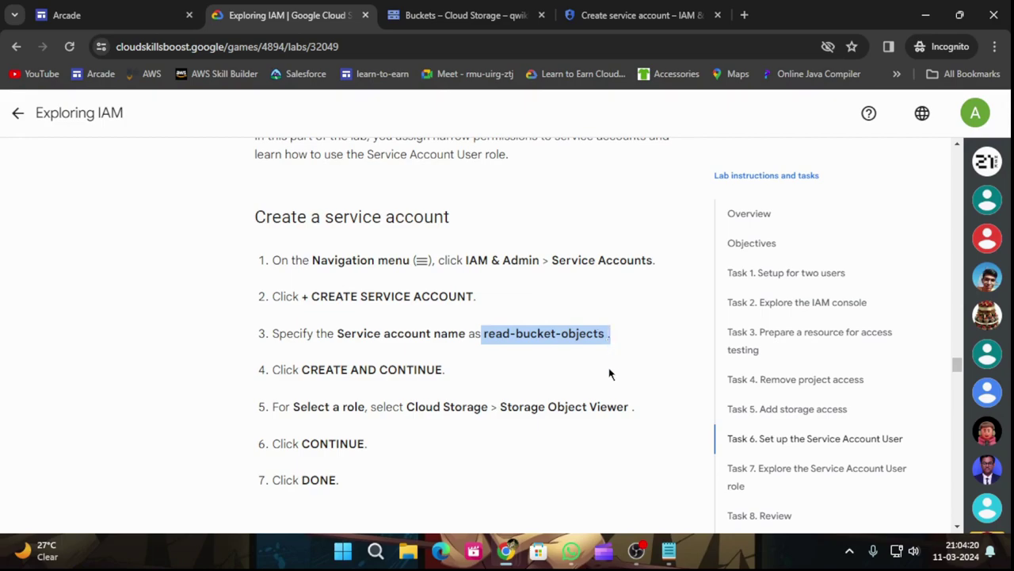
click(612, 15)
key(ctrl+v)
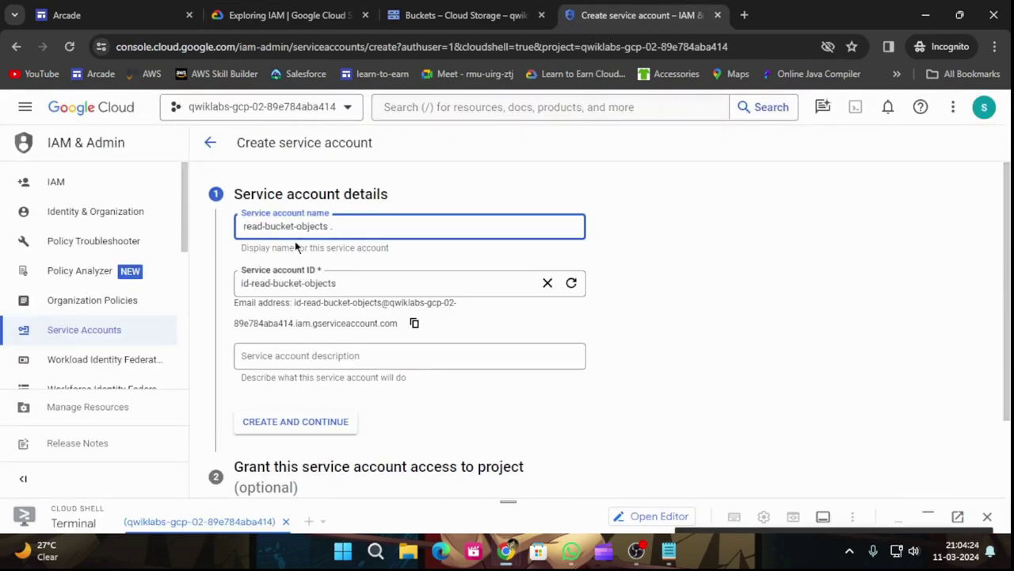
click(286, 15)
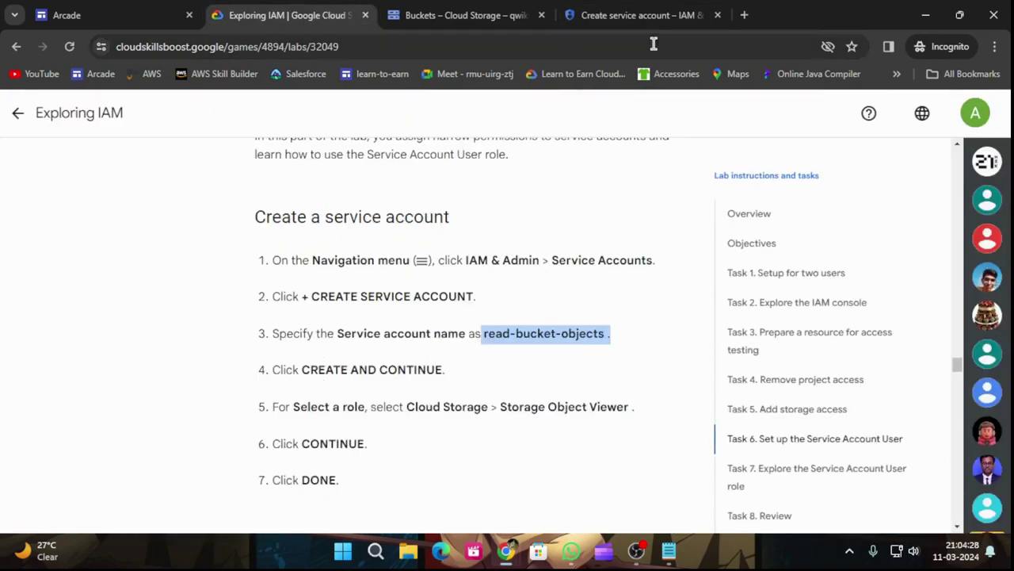
click(646, 15)
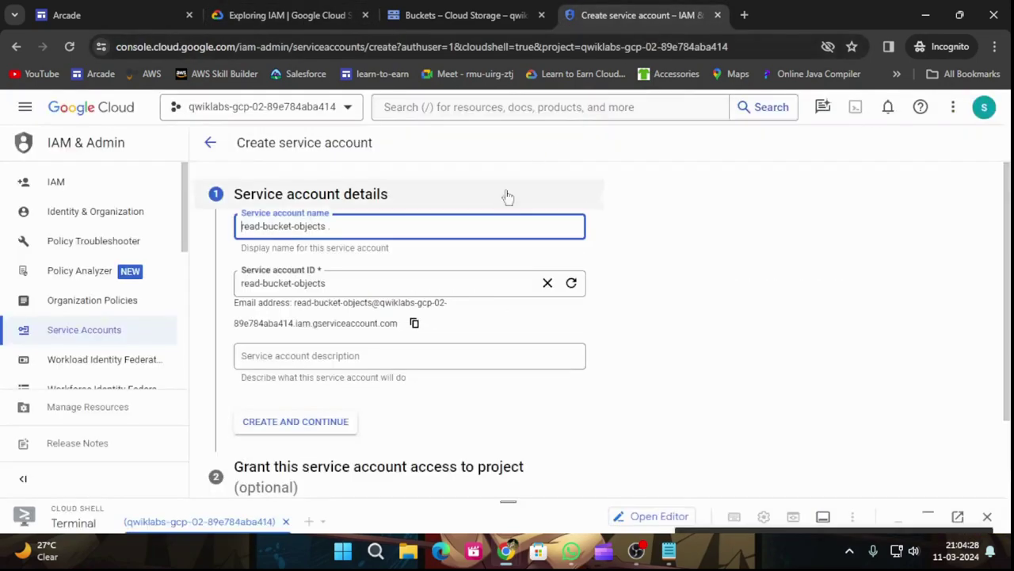
click(329, 421)
- Check the lab's role instruction, finish creating the account, and assign it the Cloud Storage role Storage Object Viewer
click(287, 14)
scroll(381, 346, down, 2)
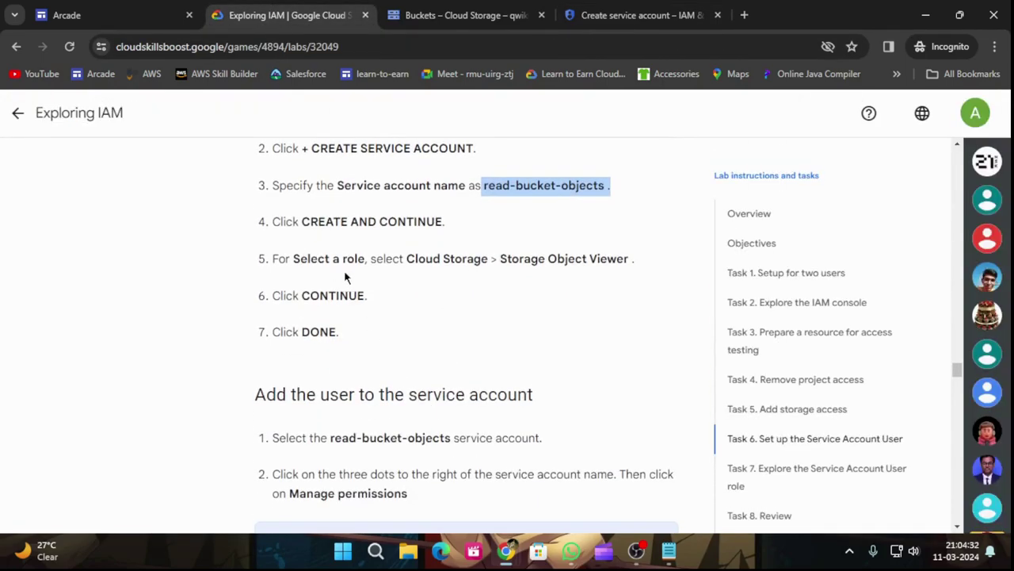
click(638, 15)
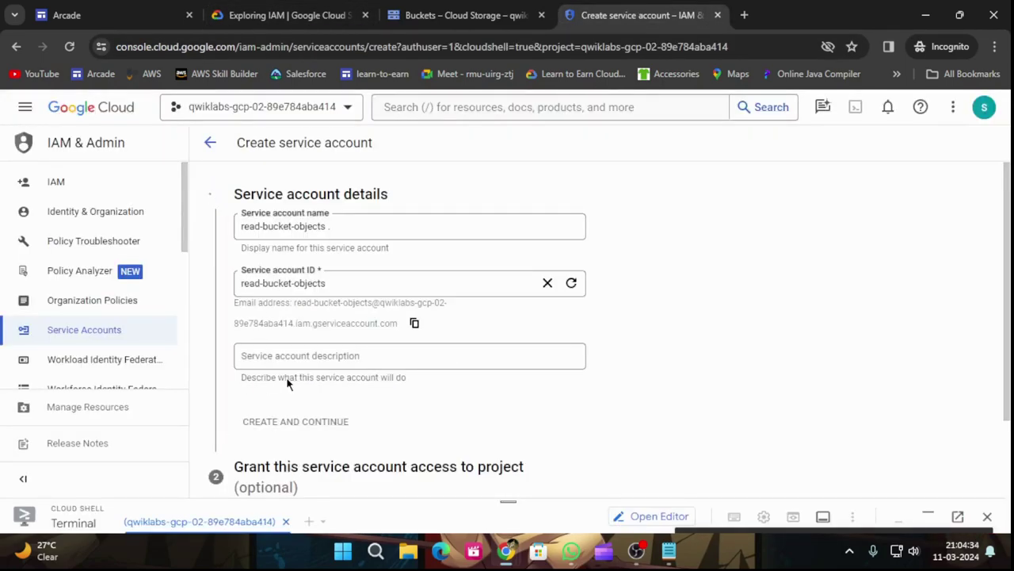
click(306, 349)
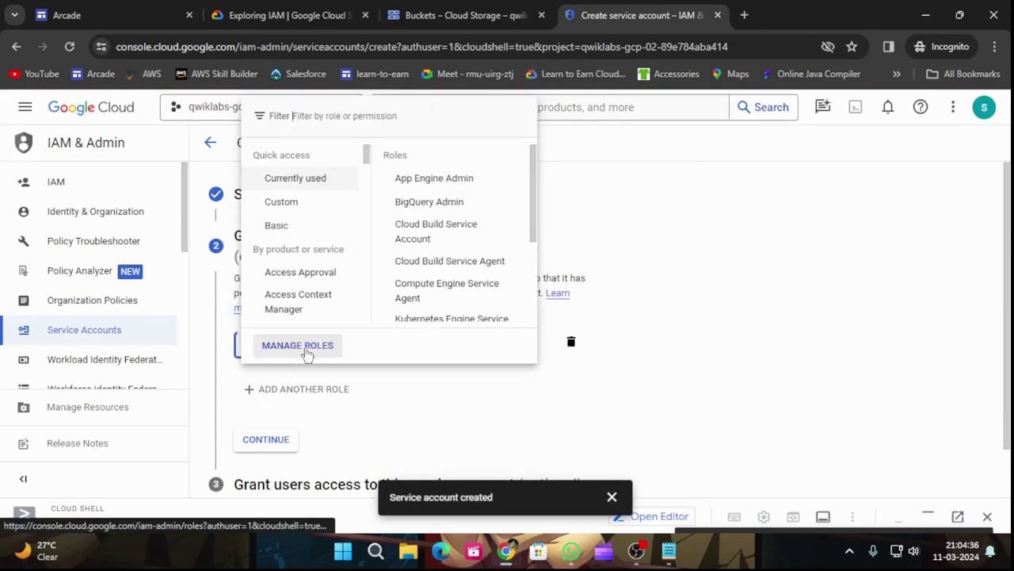
scroll(298, 286, down, 8)
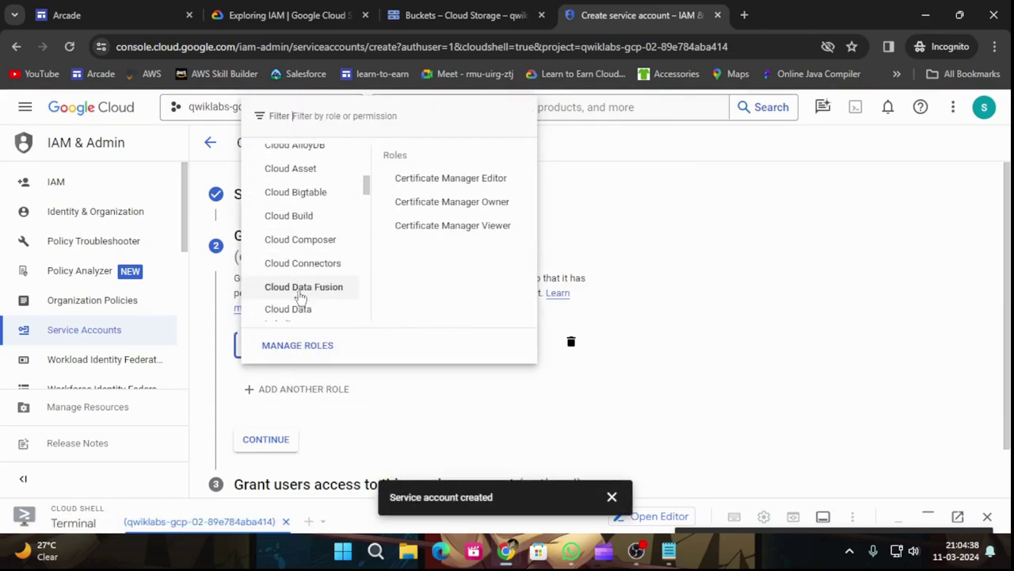
scroll(301, 298, down, 2)
scroll(306, 295, down, 5)
scroll(302, 298, up, 5)
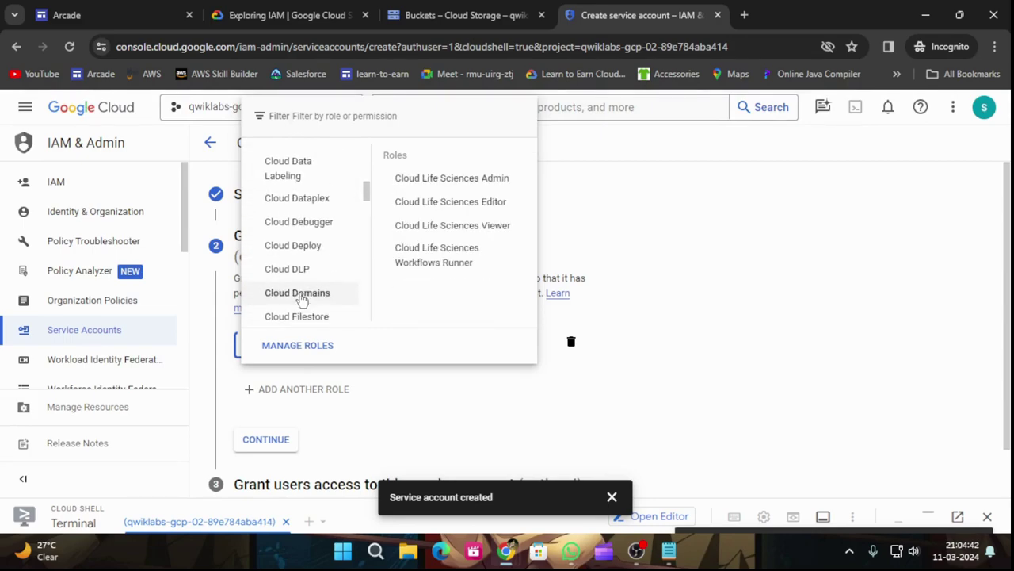
scroll(301, 298, up, 5)
scroll(301, 298, down, 5)
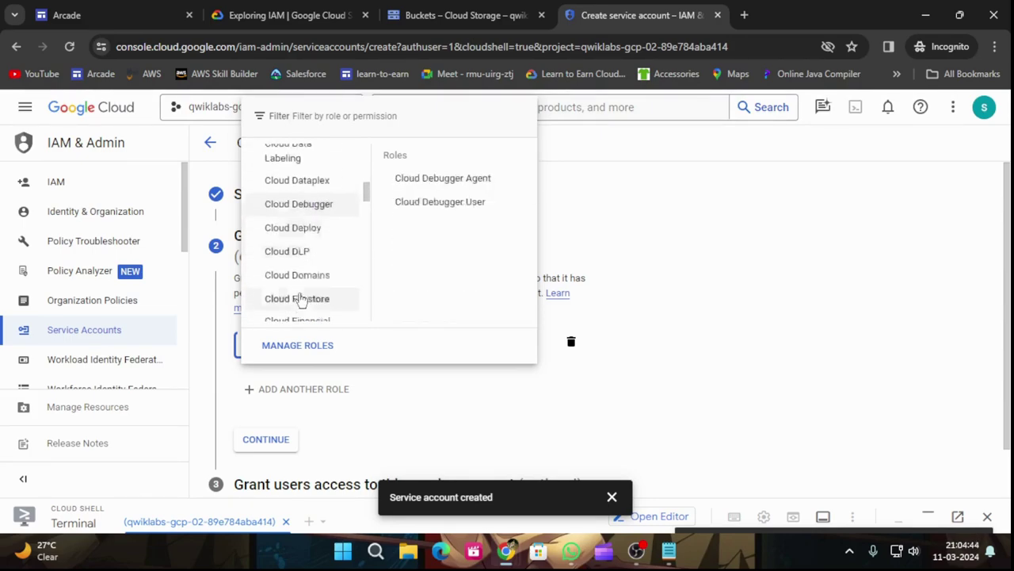
scroll(301, 300, down, 4)
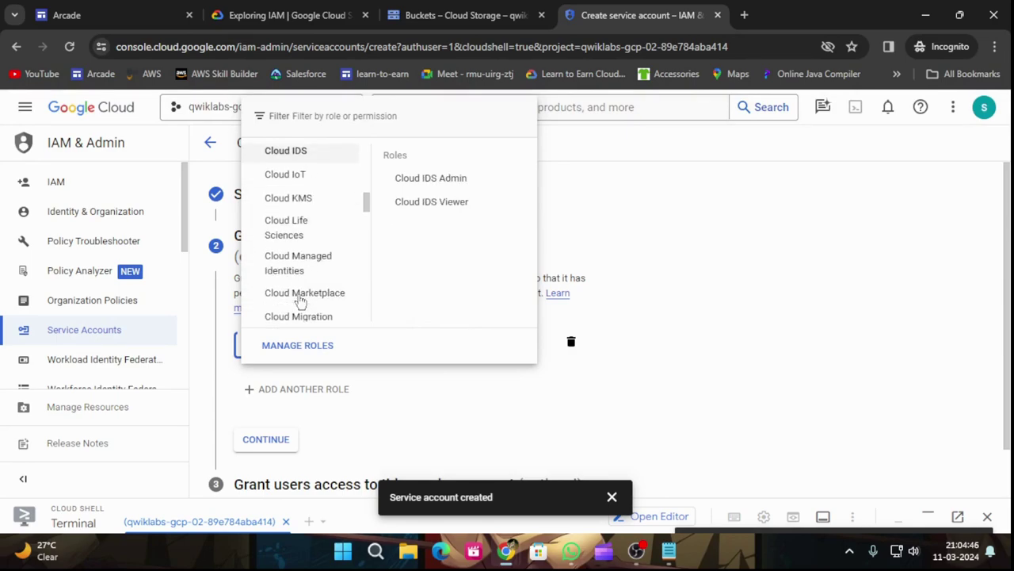
scroll(301, 300, down, 4)
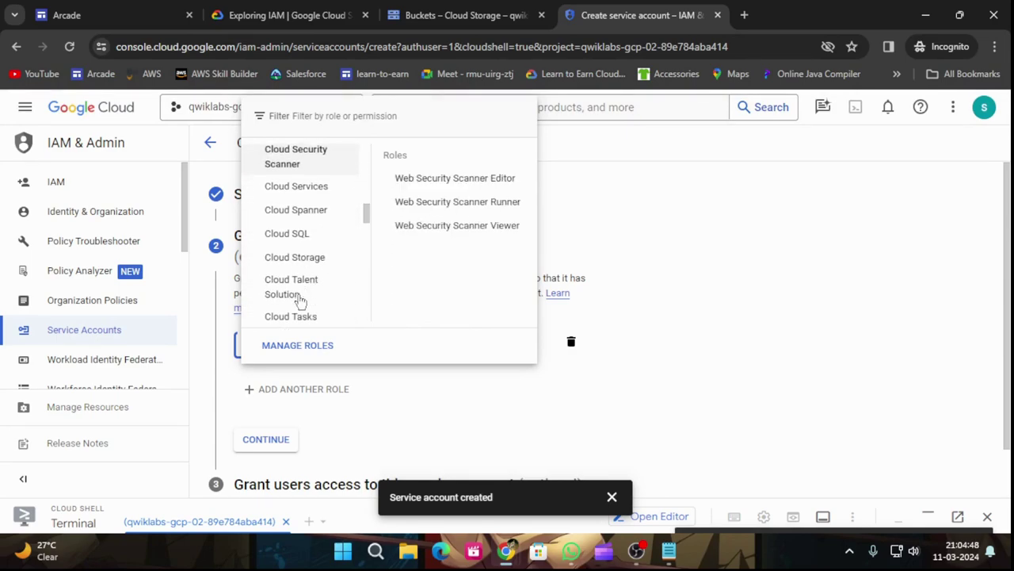
click(300, 256)
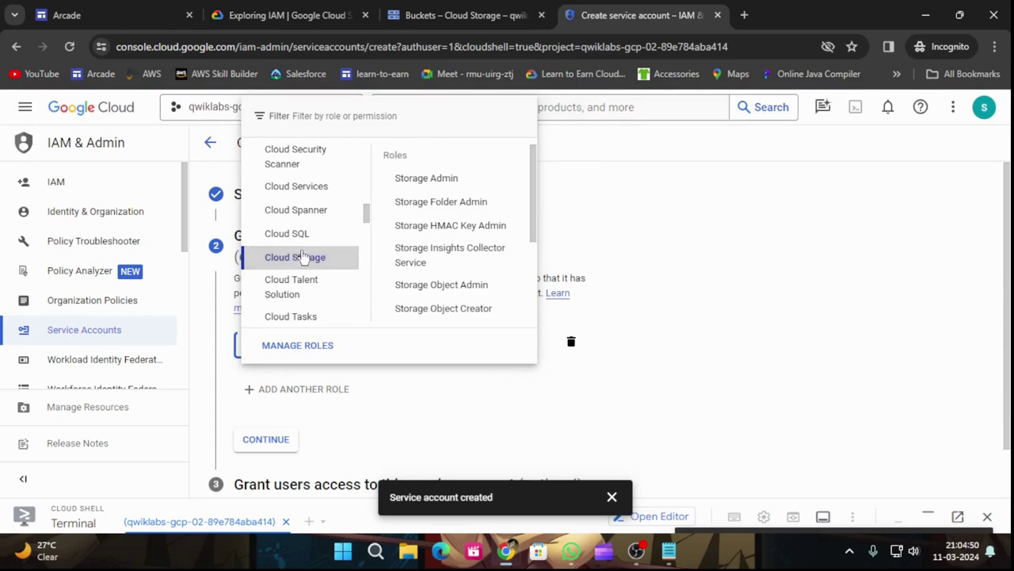
scroll(421, 294, down, 3)
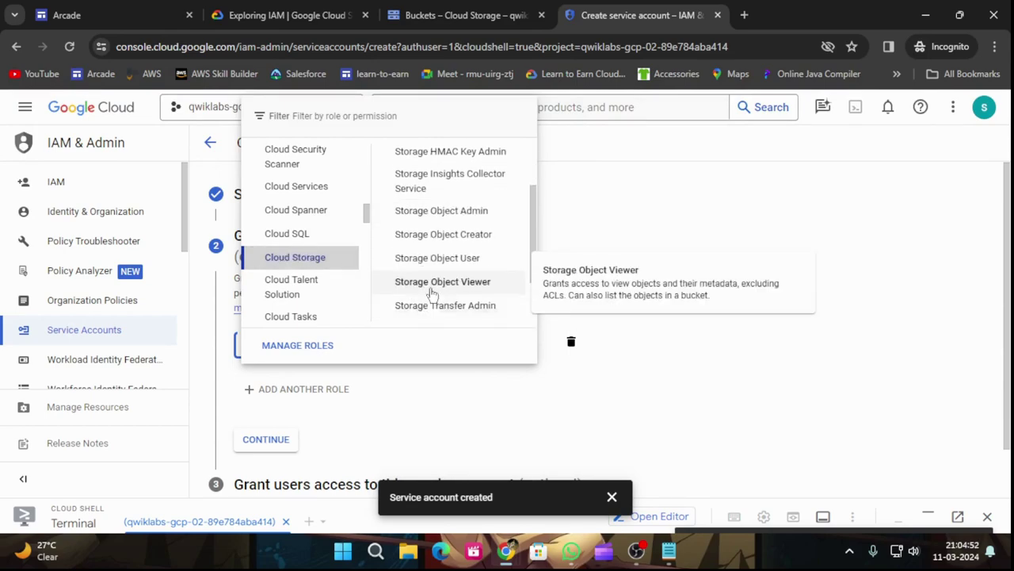
click(432, 284)
- Finish the service account setup as the lab instructs, leaving the optional user access roles empty
click(327, 21)
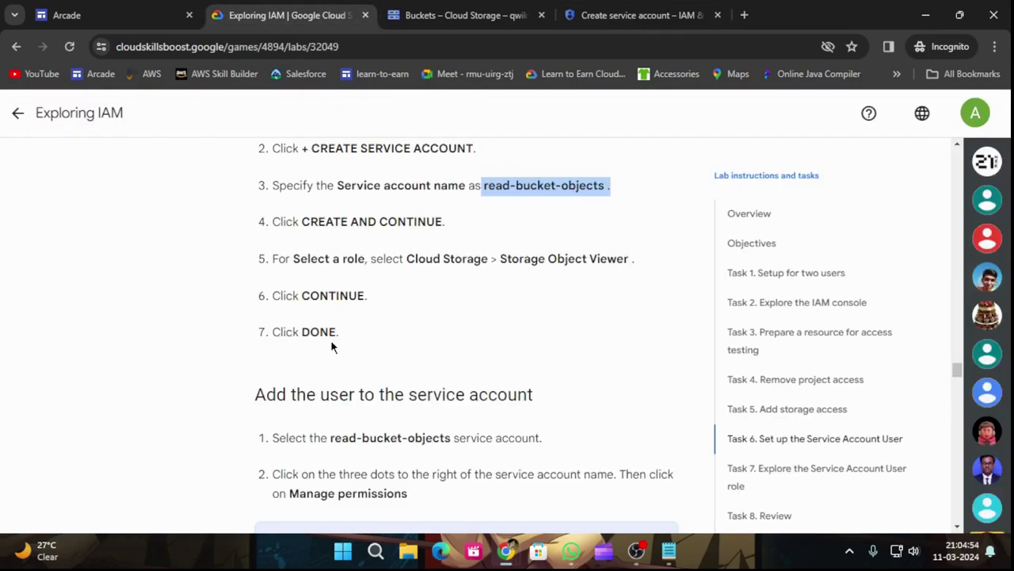
scroll(330, 339, down, 1)
click(638, 15)
scroll(420, 427, down, 1)
click(261, 402)
click(276, 16)
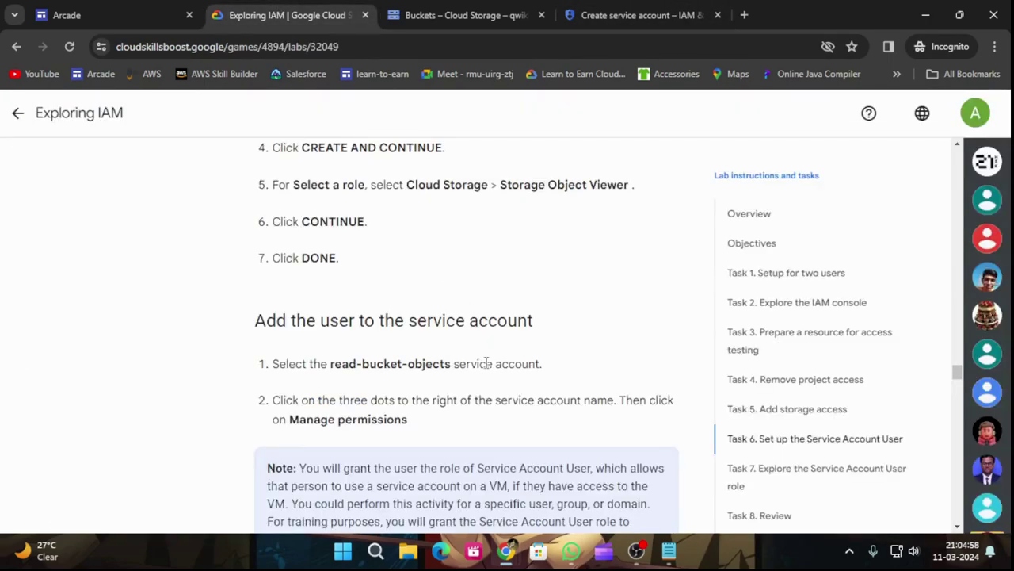
scroll(488, 363, down, 2)
click(638, 15)
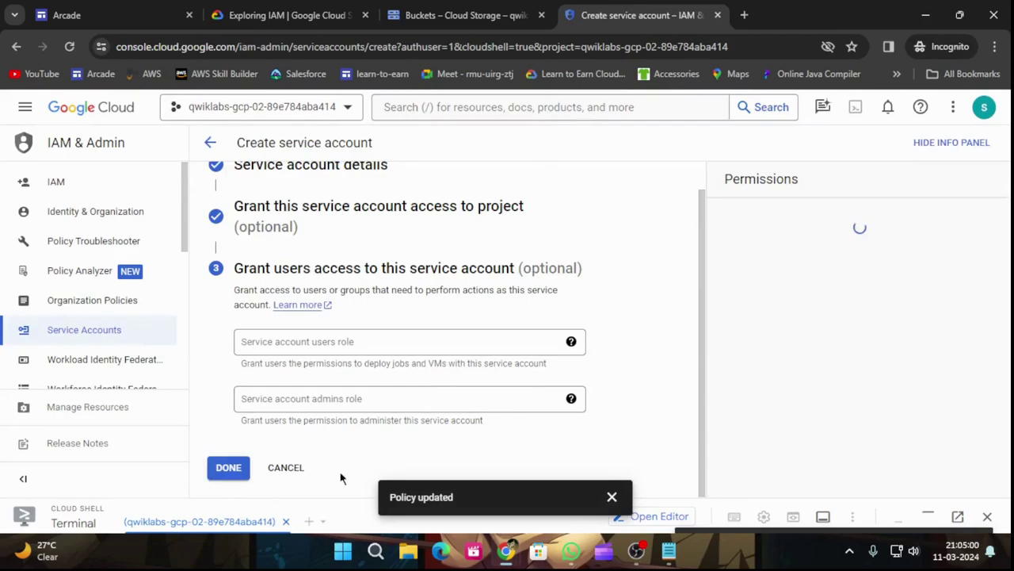
click(228, 468)
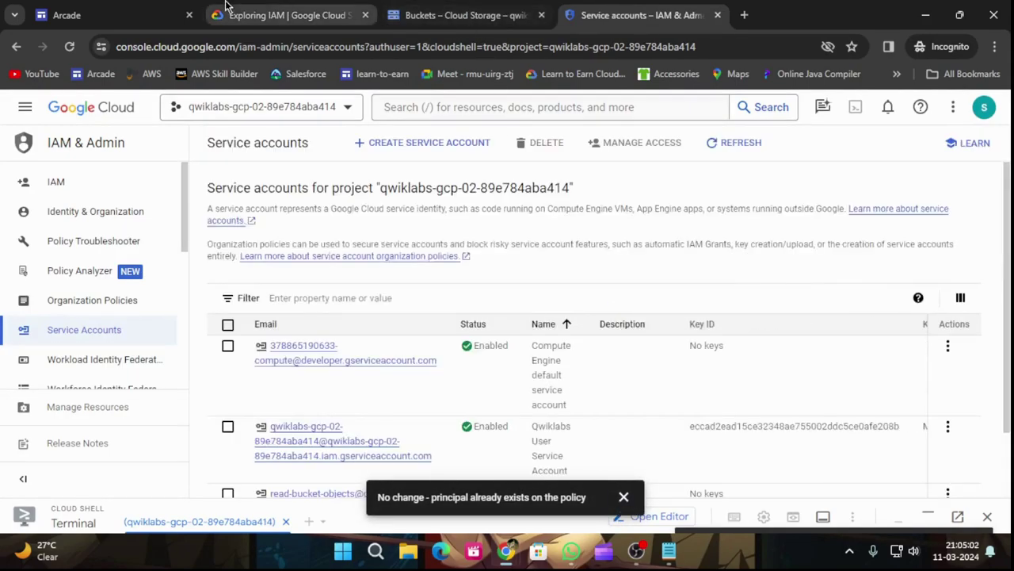
- Read the lab's "Add the user to the service account" instructions and select the read-bucket-objects account in the service accounts list
click(237, 14)
scroll(282, 294, up, 1)
scroll(281, 349, down, 1)
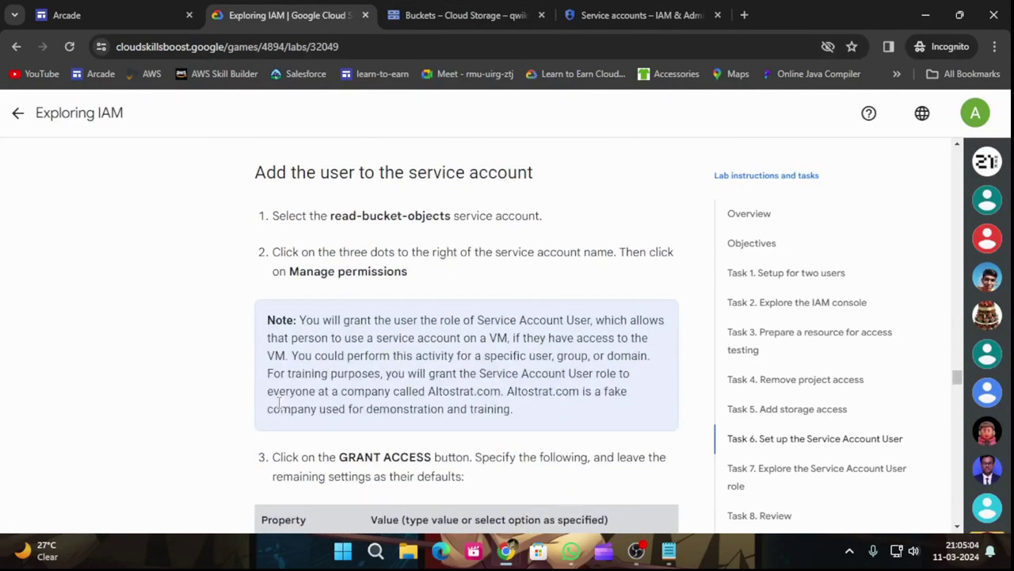
scroll(279, 411, up, 2)
scroll(274, 412, down, 3)
scroll(478, 311, down, 3)
scroll(478, 310, up, 2)
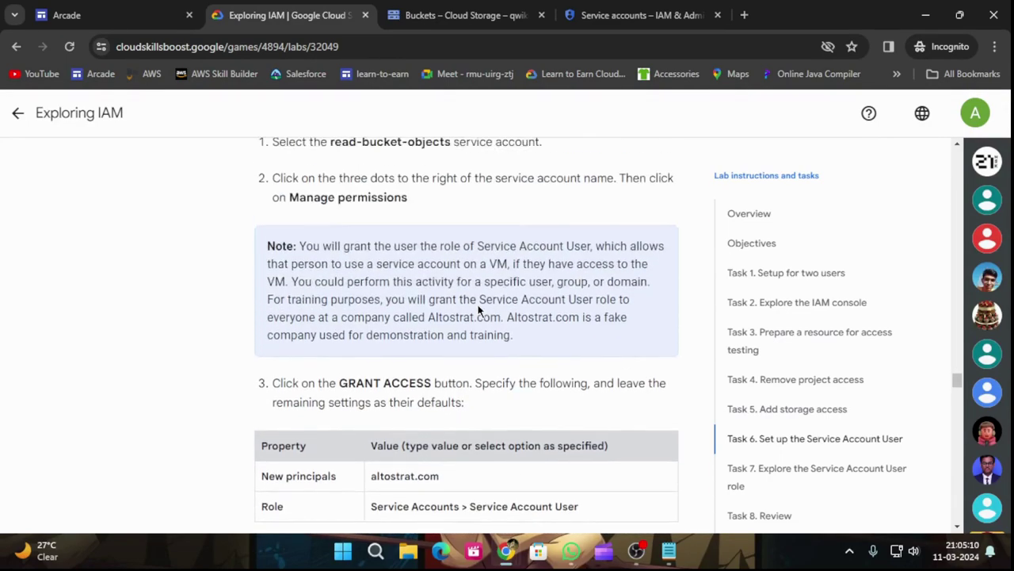
click(604, 8)
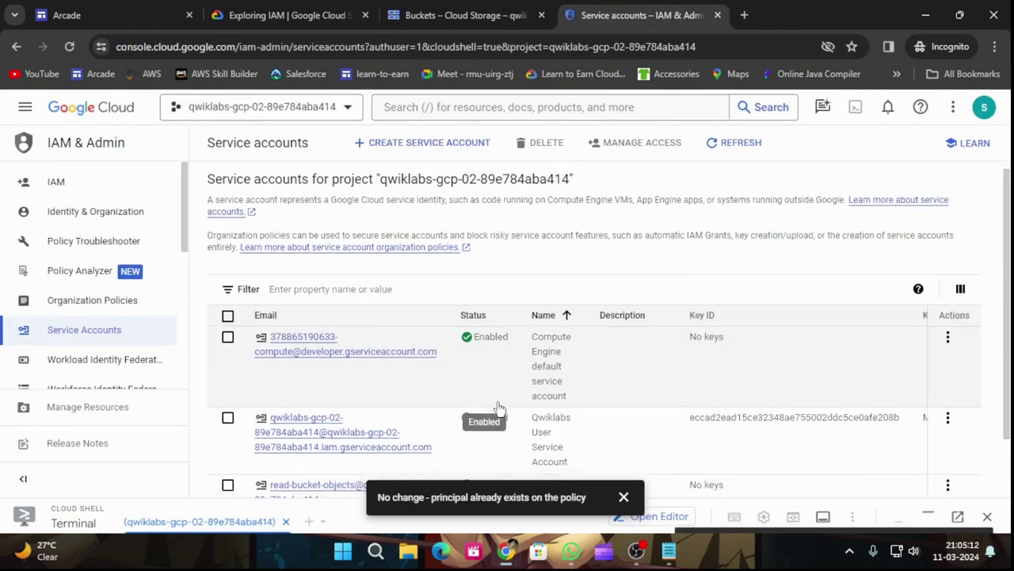
scroll(487, 412, down, 1)
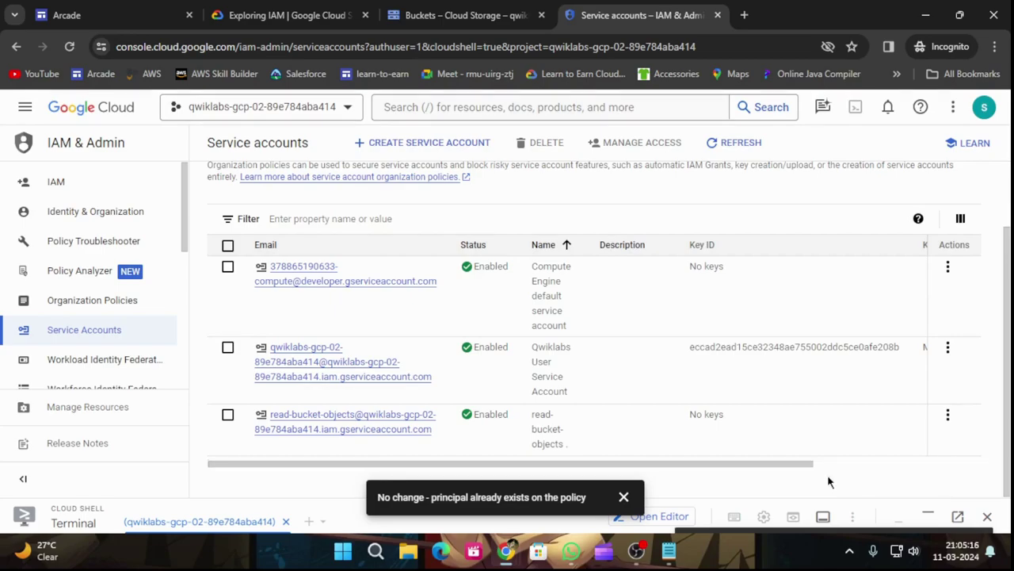
click(624, 497)
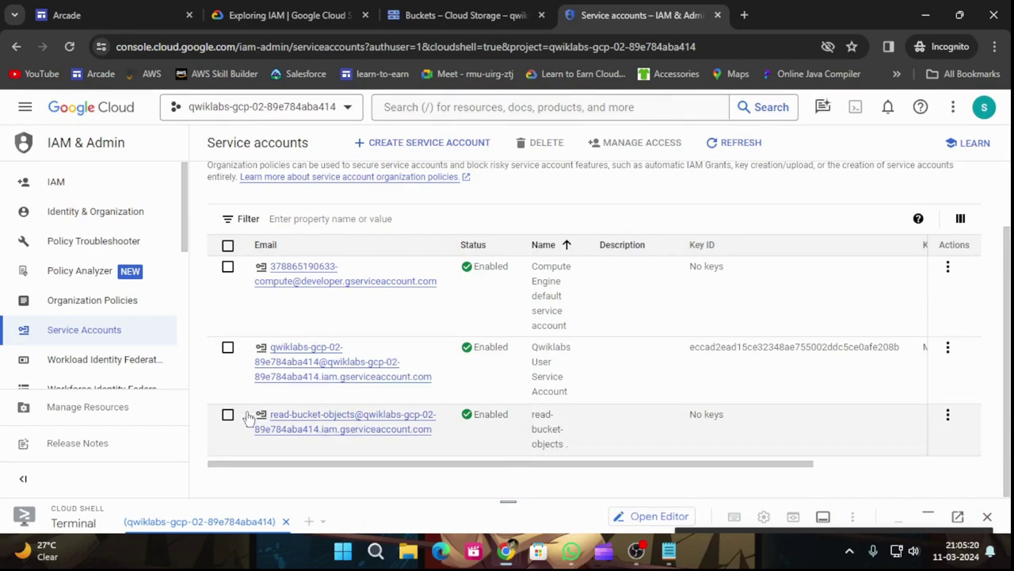
click(228, 416)
click(263, 10)
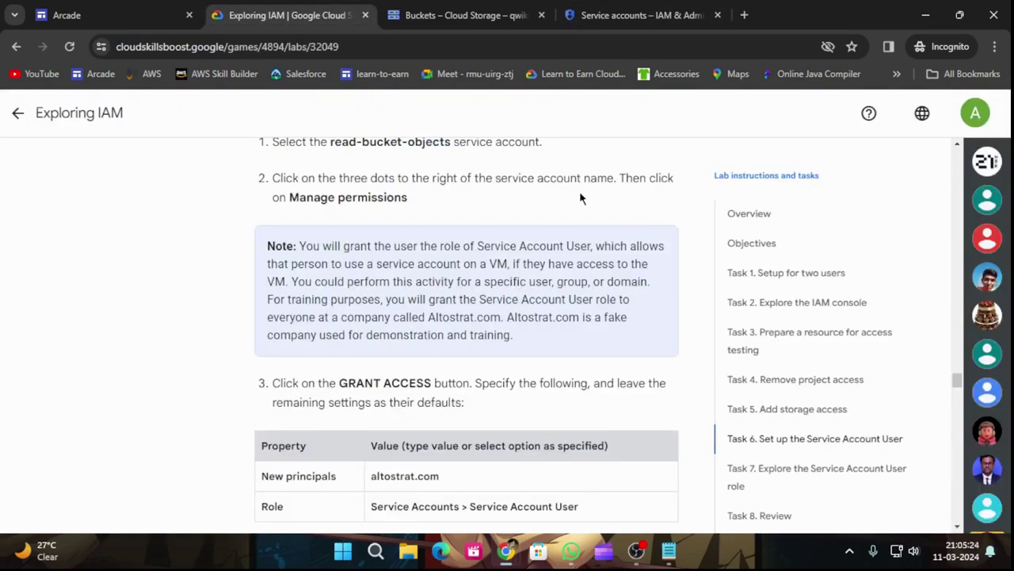
scroll(580, 196, down, 1)
scroll(435, 245, up, 2)
click(565, 9)
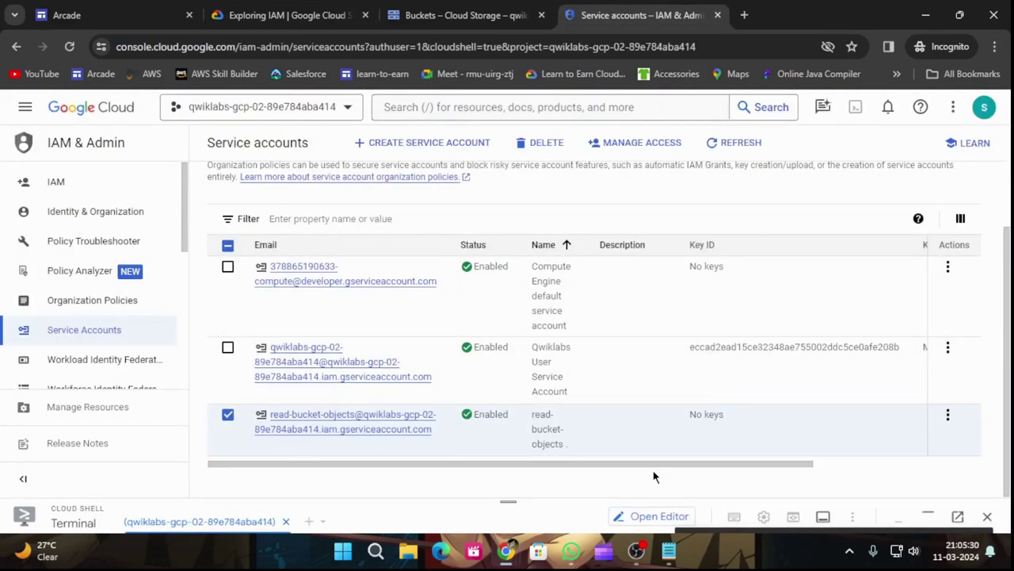
drag(653, 465, 615, 487)
click(635, 143)
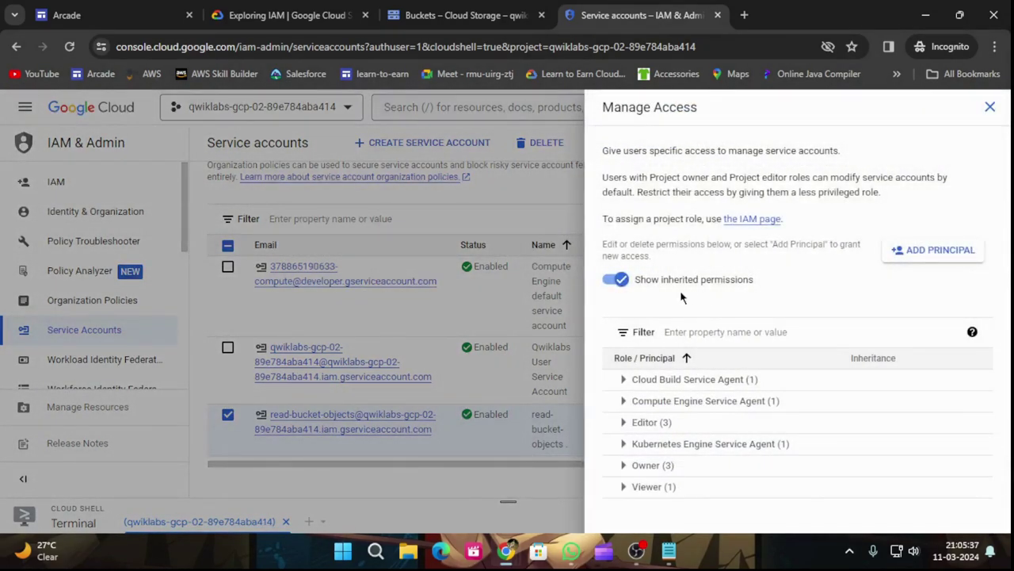
click(317, 15)
scroll(497, 374, down, 3)
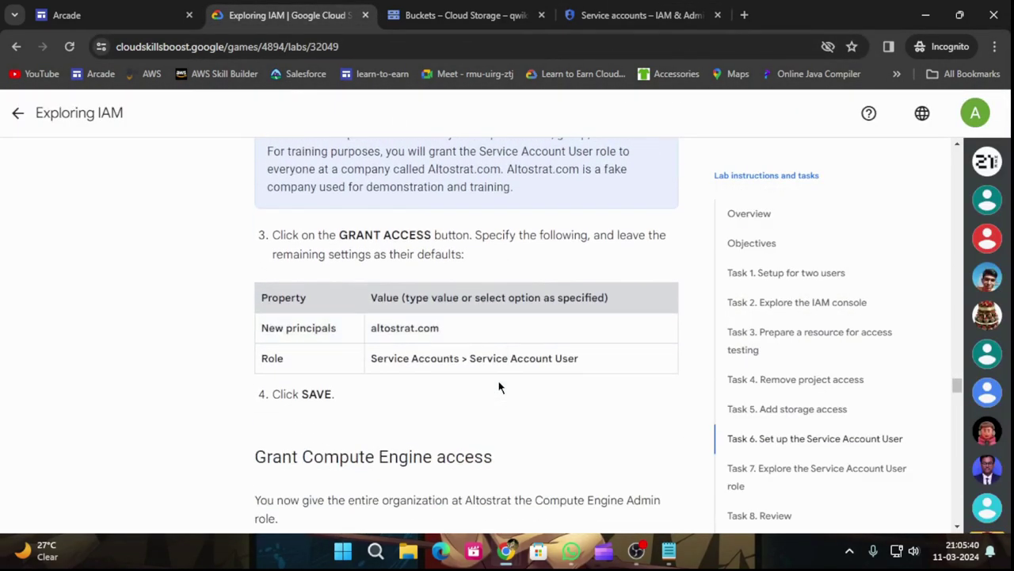
scroll(498, 385, up, 2)
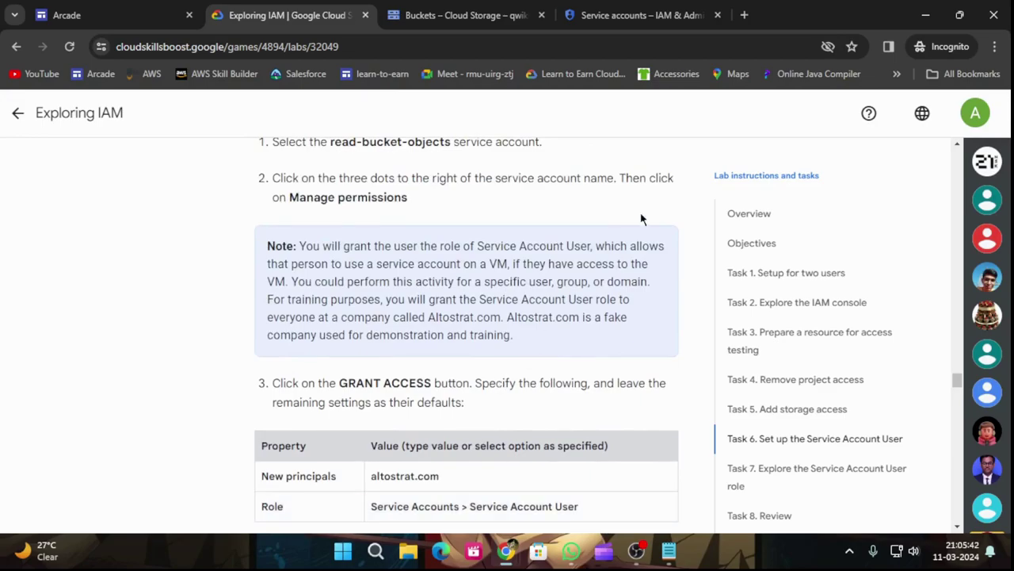
scroll(364, 220, up, 1)
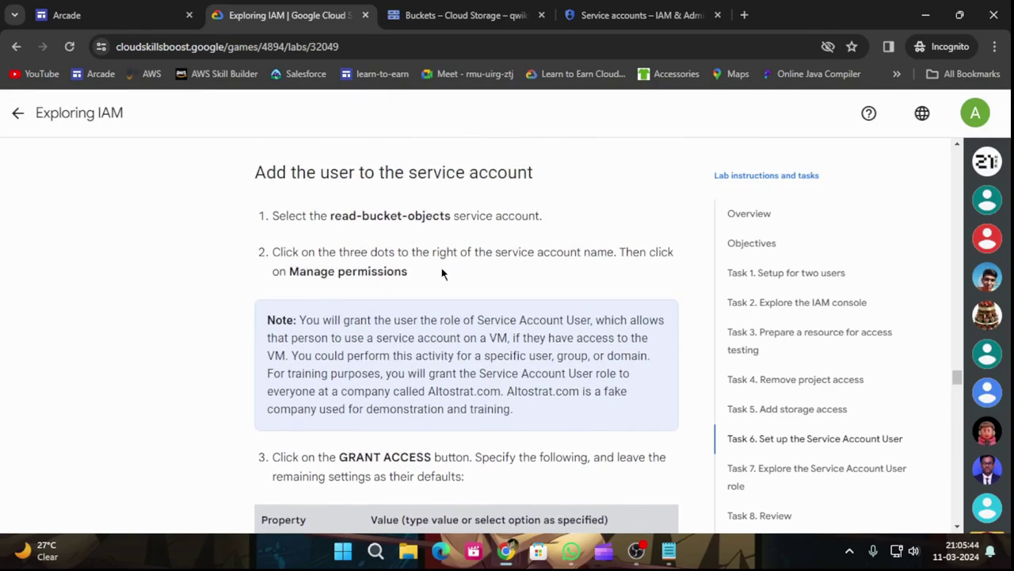
click(629, 15)
click(989, 107)
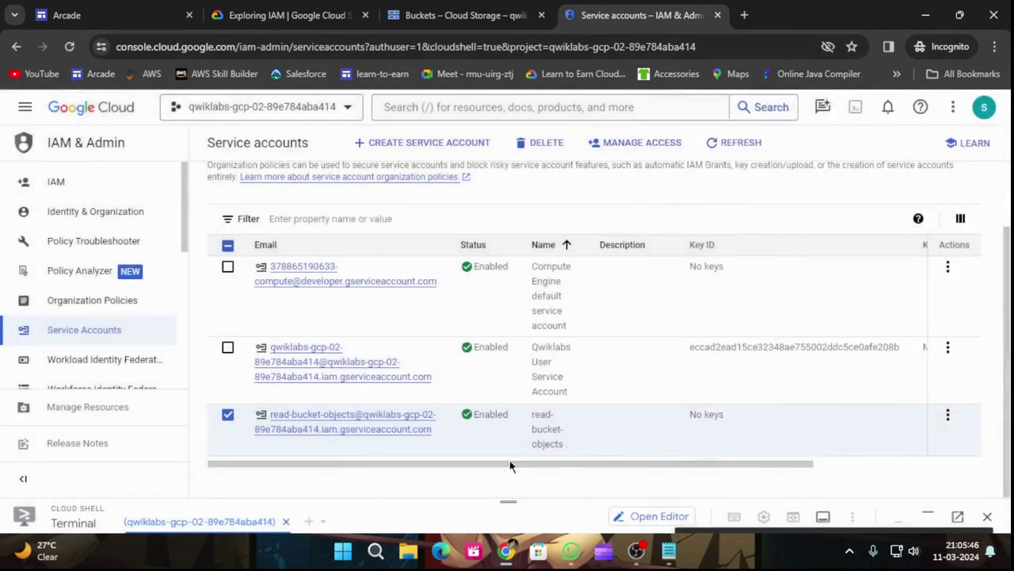
- Open the permissions management page of the read-bucket-objects service account and check the lab's values for granting access
click(948, 414)
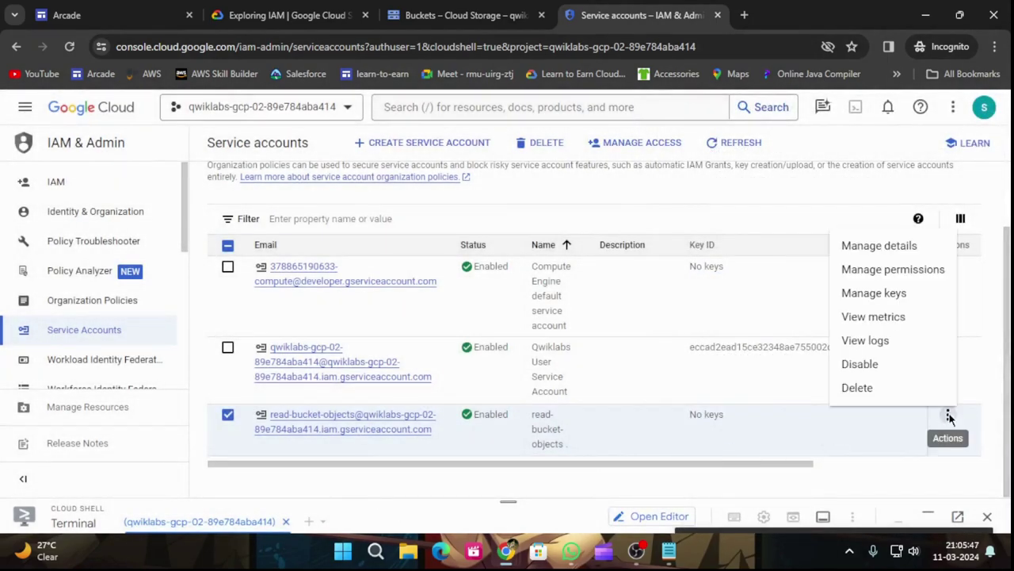
click(893, 269)
click(305, 8)
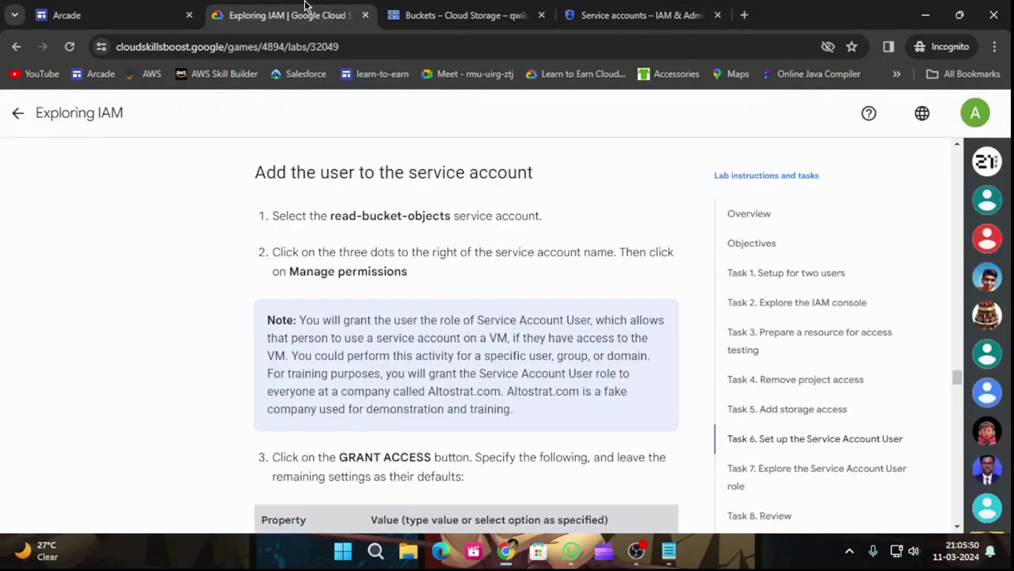
scroll(458, 352, down, 1)
scroll(457, 378, down, 1)
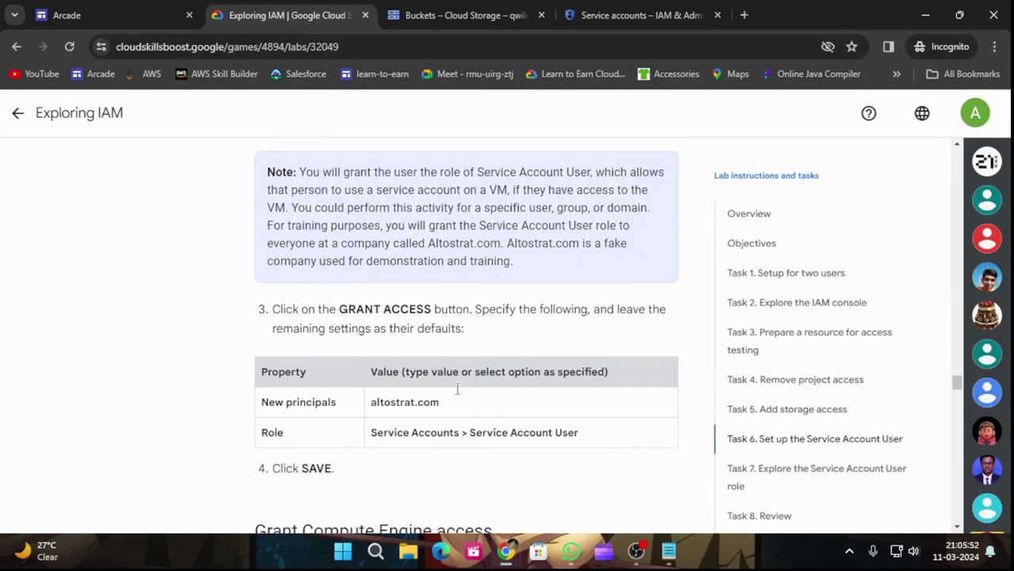
scroll(516, 344, down, 1)
click(642, 15)
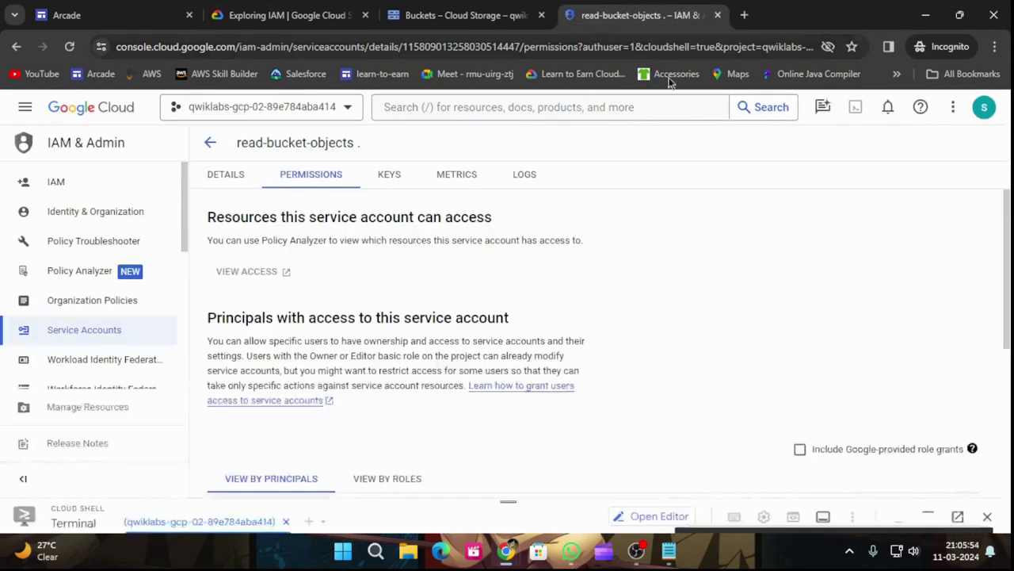
scroll(604, 346, down, 4)
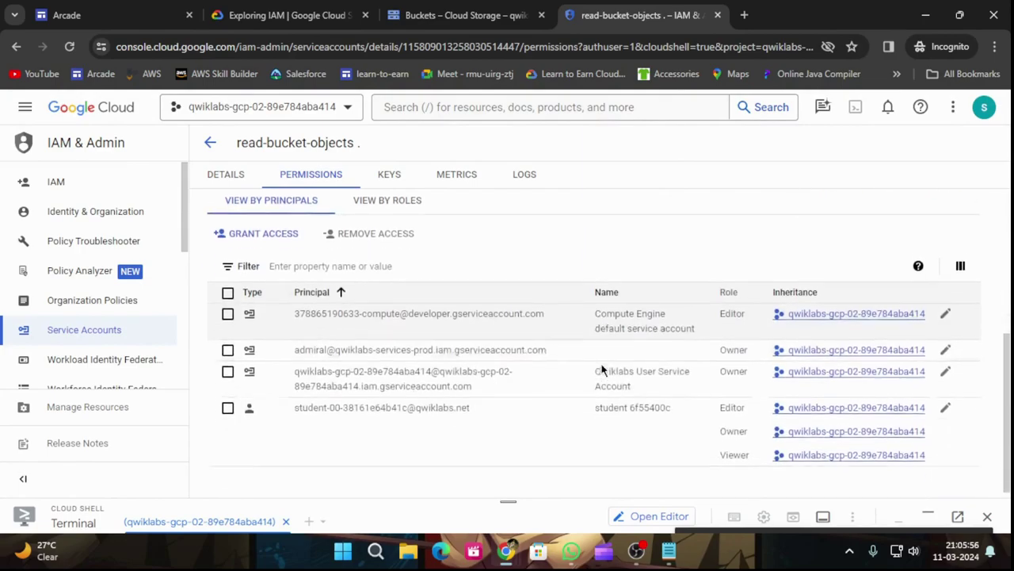
- Start granting access to the read-bucket-objects service account and enter the lab's principal altostrat.com as the new principal
click(238, 230)
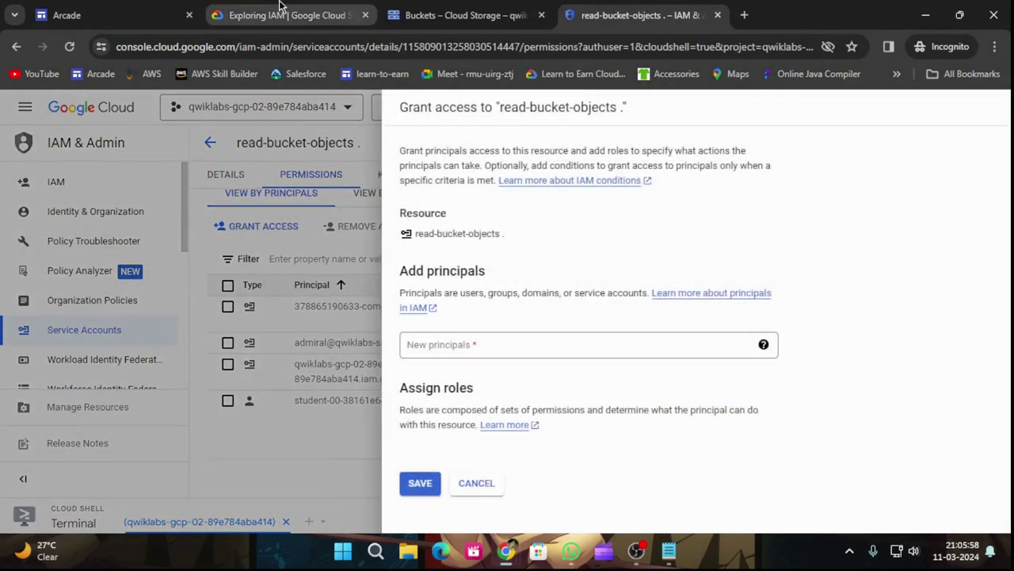
click(282, 14)
drag(370, 327, 464, 332)
key(ctrl+c)
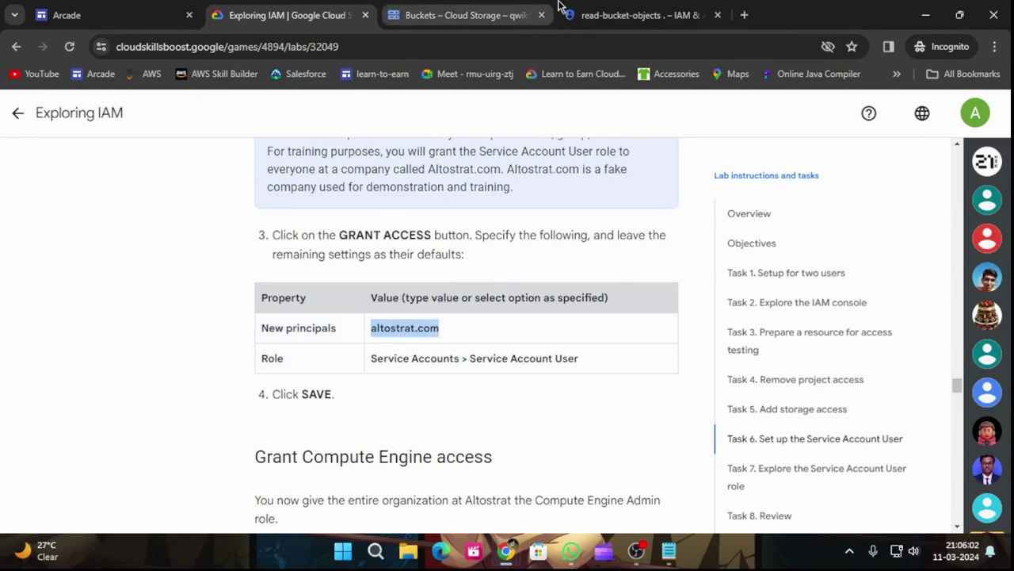
click(641, 14)
click(504, 342)
key(ctrl+v)
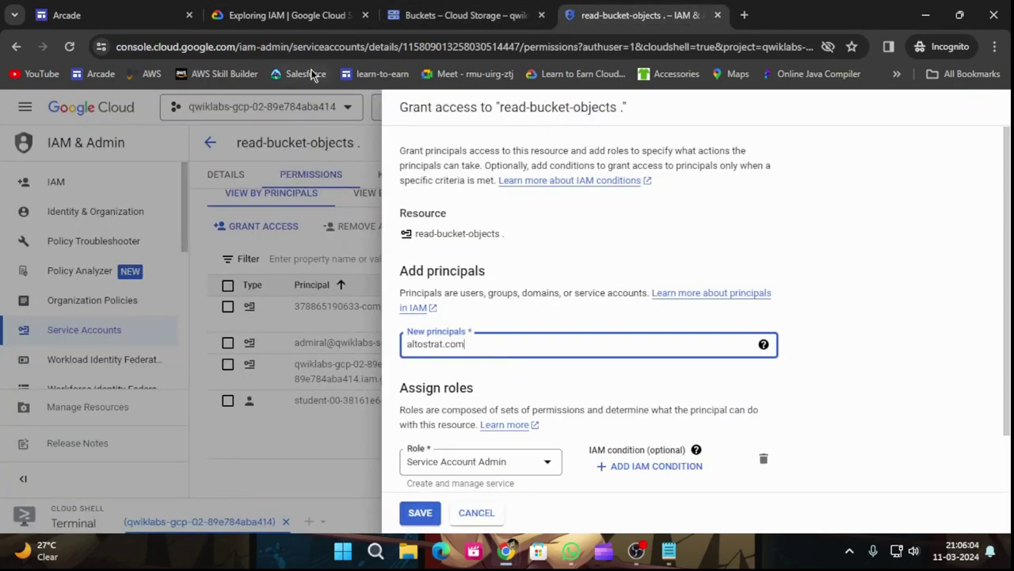
- Check the role required by the lab and assign altostrat.com the Service Accounts role Service Account User
click(285, 14)
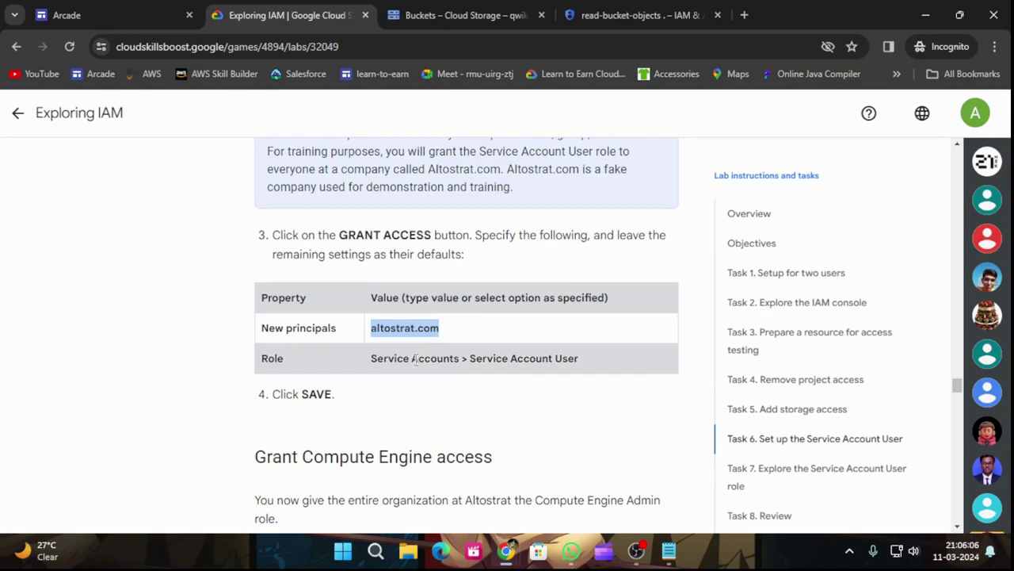
click(634, 14)
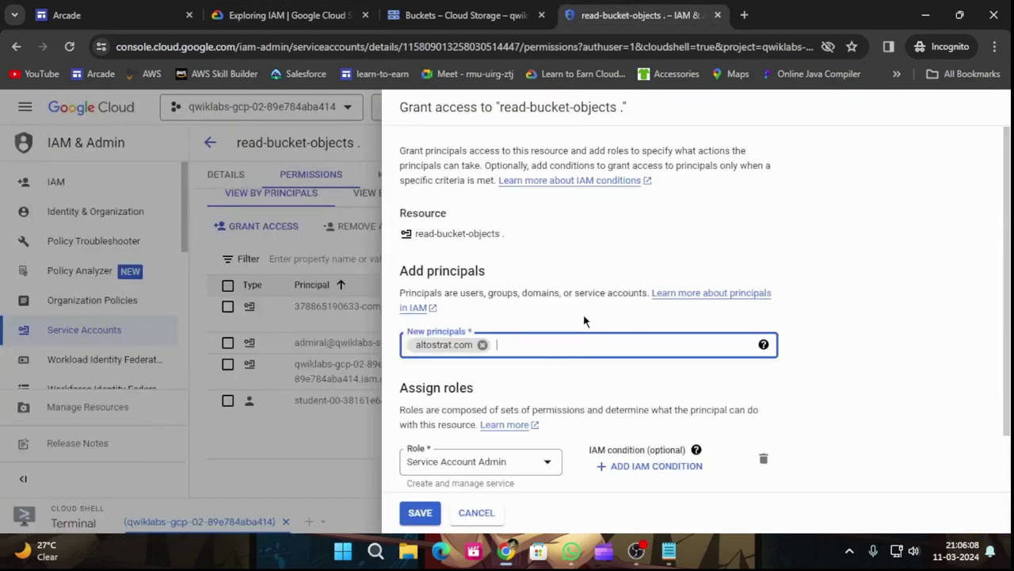
scroll(464, 474, down, 1)
click(498, 406)
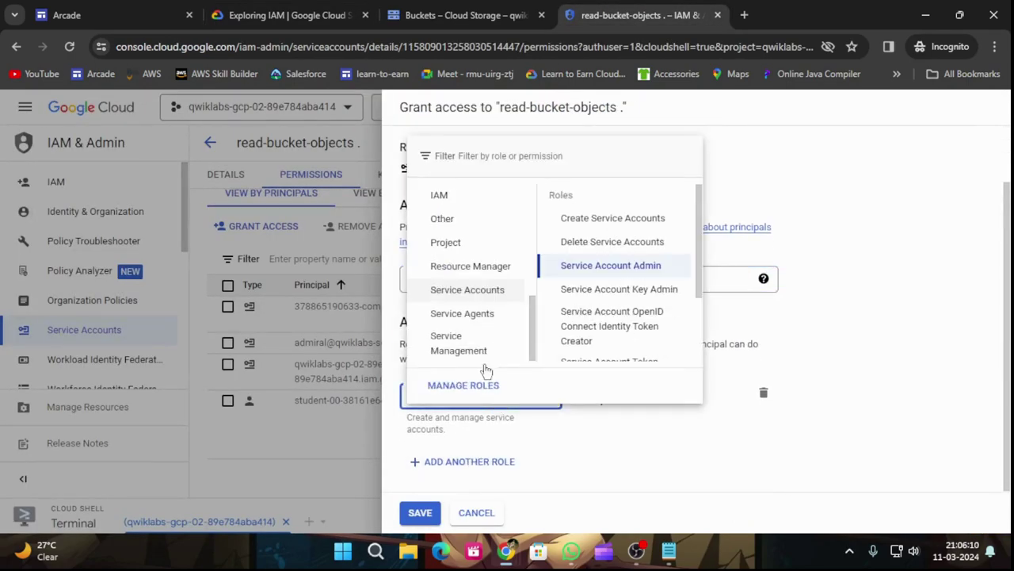
click(478, 295)
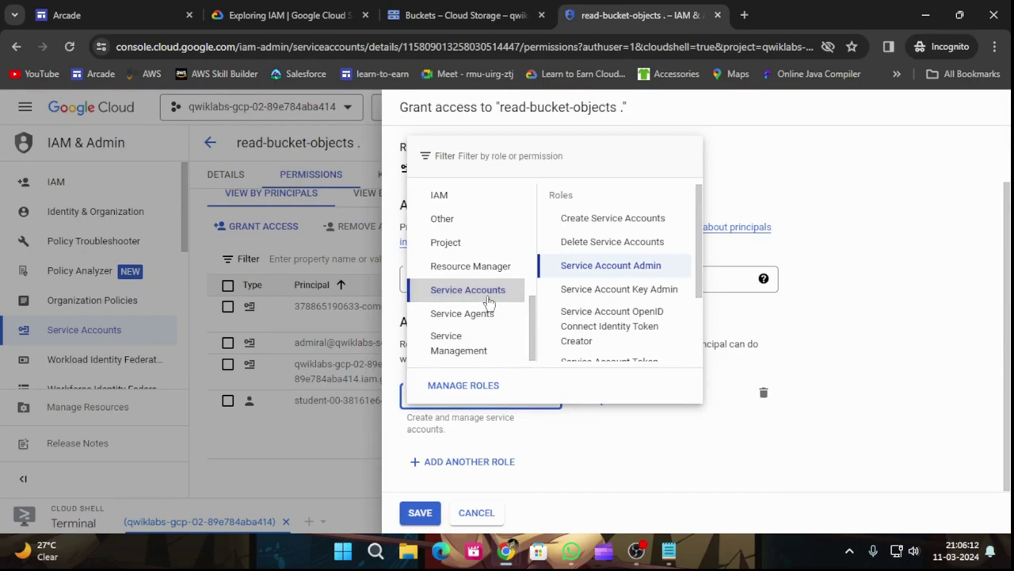
mouse_move(514, 313)
scroll(607, 337, down, 3)
click(309, 14)
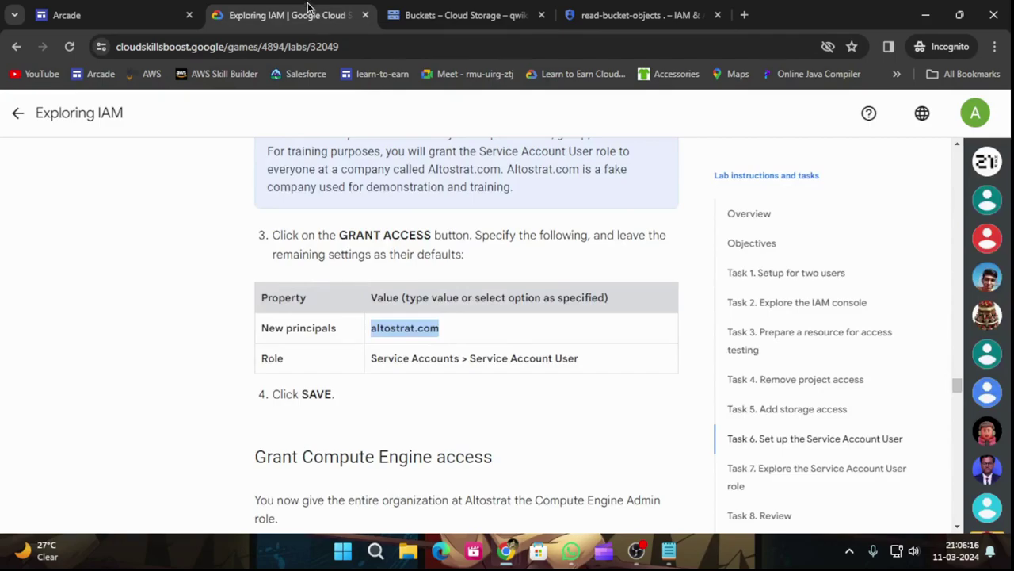
click(642, 14)
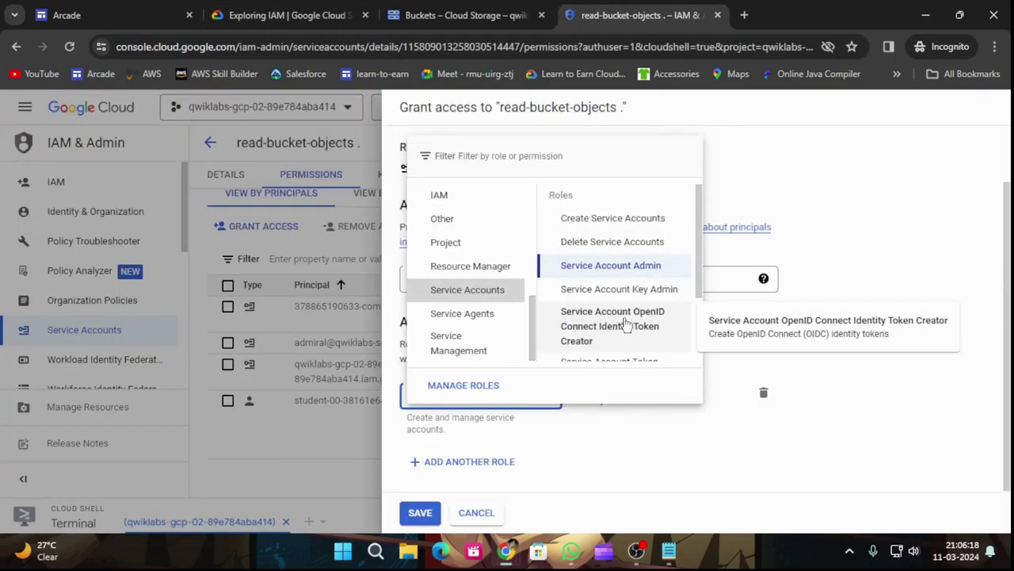
scroll(630, 317, down, 2)
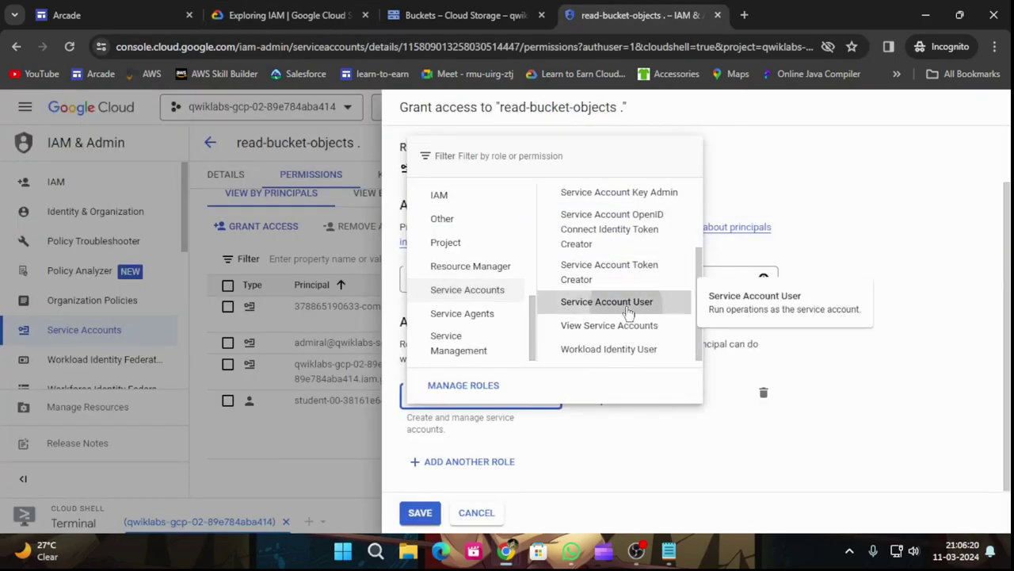
click(630, 305)
- Check the lab's closing instruction and save the access grant on the read-bucket-objects service account
click(313, 13)
scroll(467, 328, down, 1)
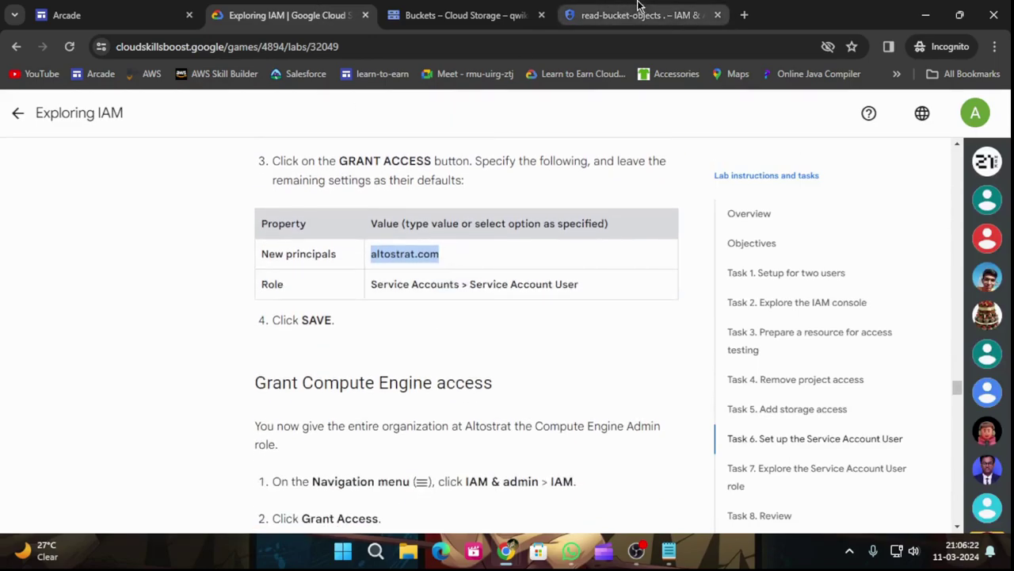
click(642, 13)
click(420, 512)
- Read the lab's "Grant Compute Engine access" instructions and start granting access on the project's IAM page
click(290, 14)
scroll(402, 400, down, 1)
scroll(402, 427, down, 1)
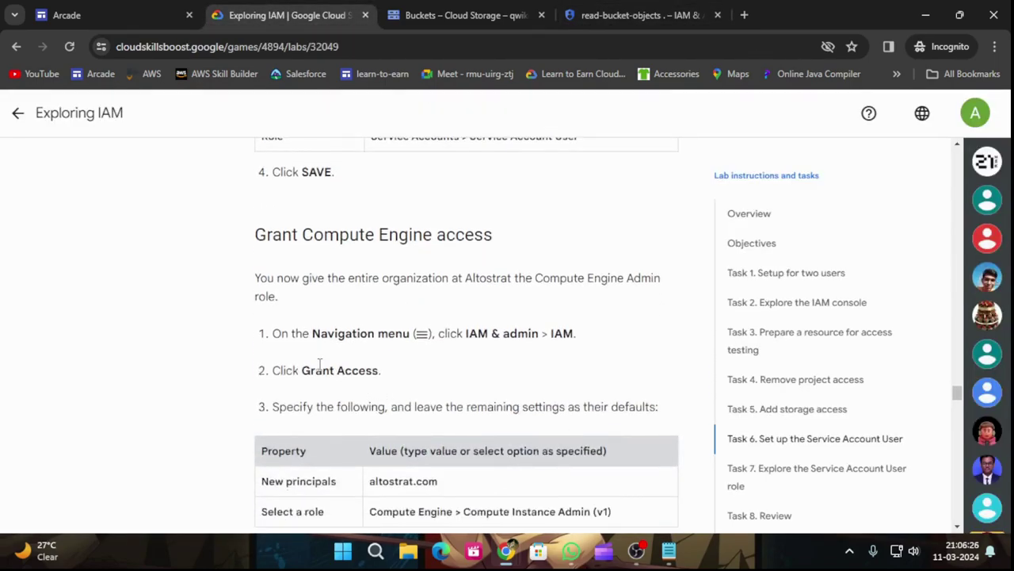
scroll(373, 359, down, 3)
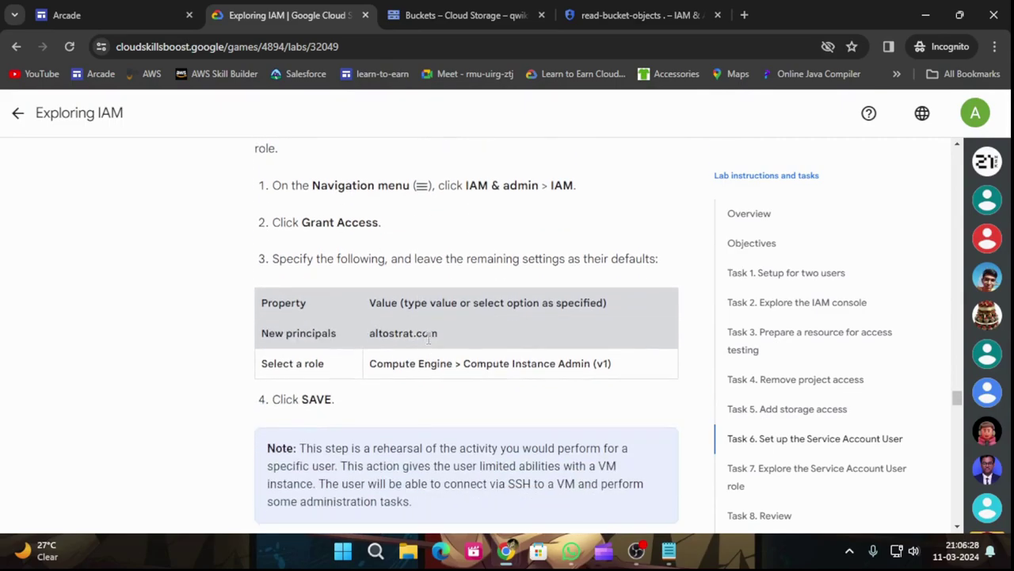
scroll(484, 295, up, 1)
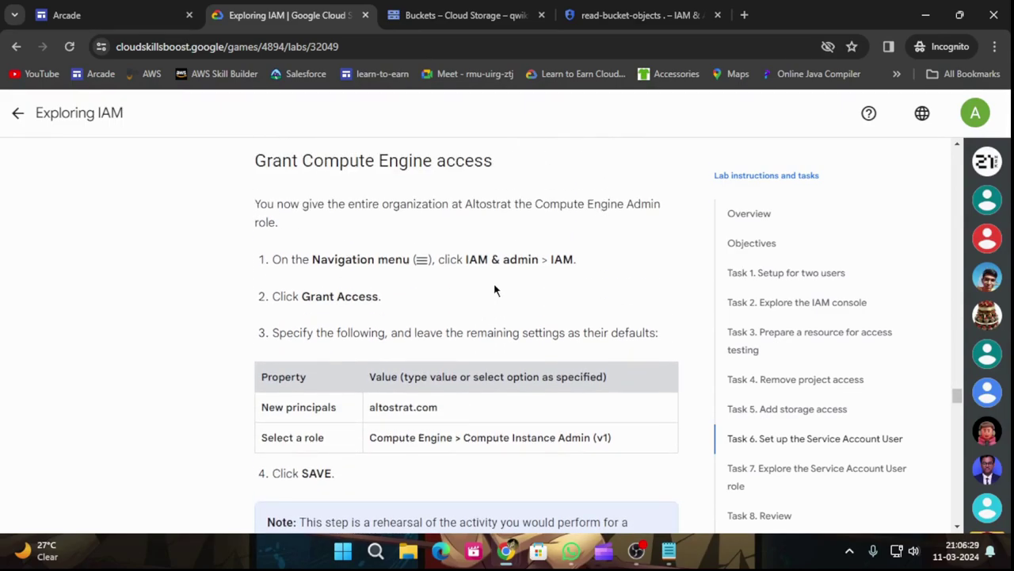
click(640, 9)
click(68, 182)
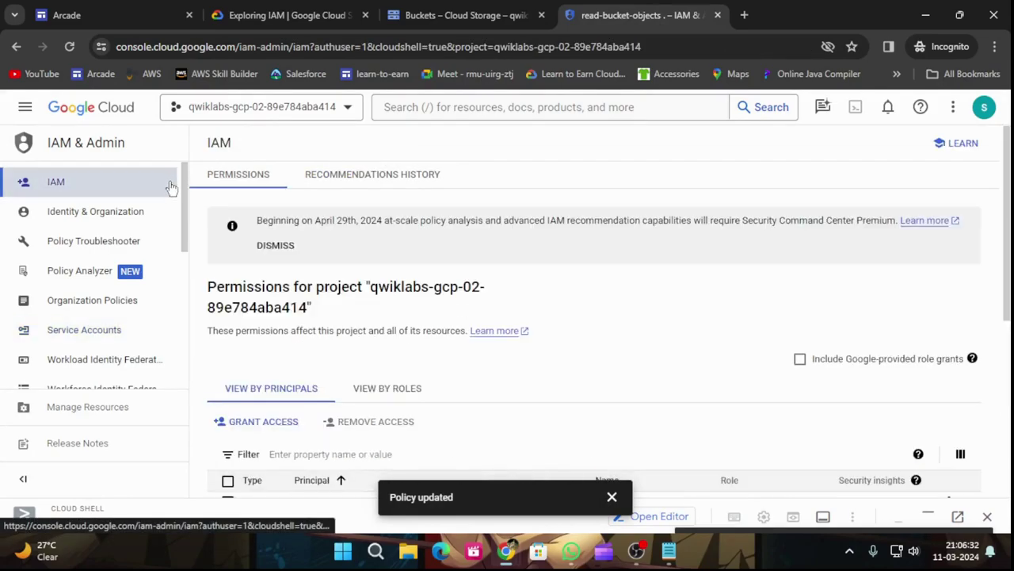
click(264, 421)
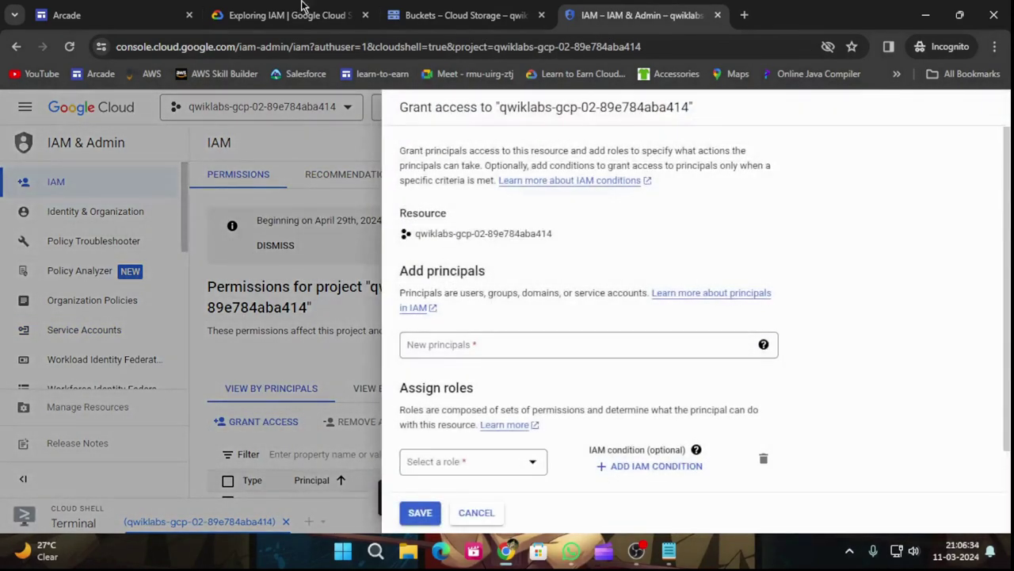
- Copy altostrat.com from the lab's Compute Engine access table and enter it as the project's new principal
click(321, 14)
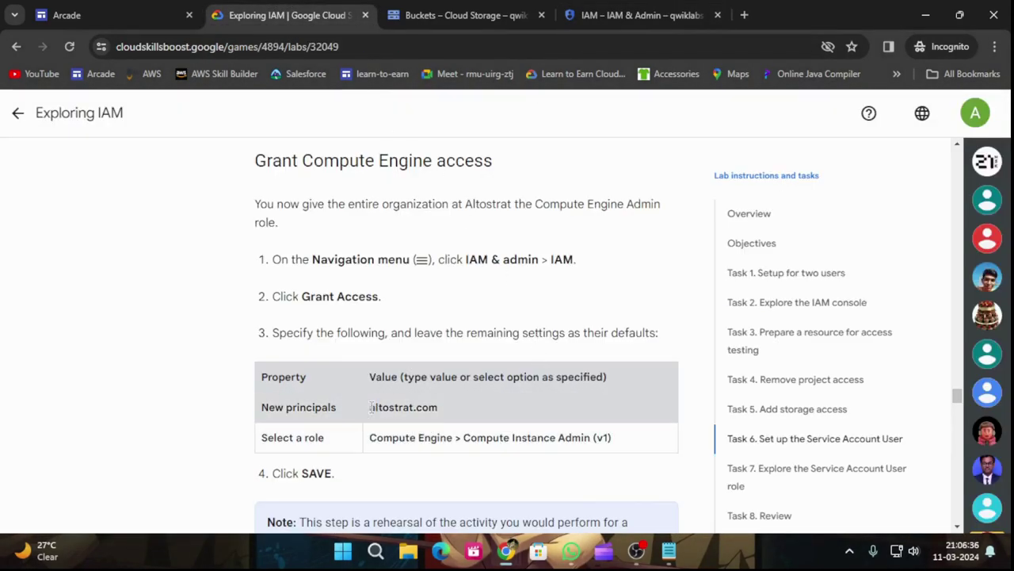
drag(369, 418, 454, 419)
key(ctrl+c)
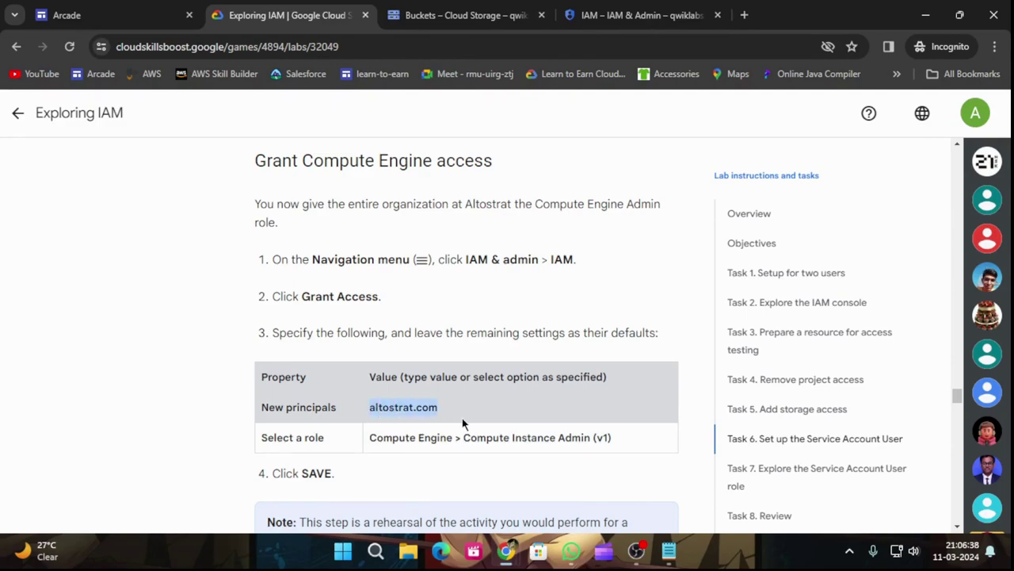
click(639, 6)
click(532, 353)
key(ctrl+v)
- Open the role selection for altostrat.com and choose the Compute Engine product category
click(515, 468)
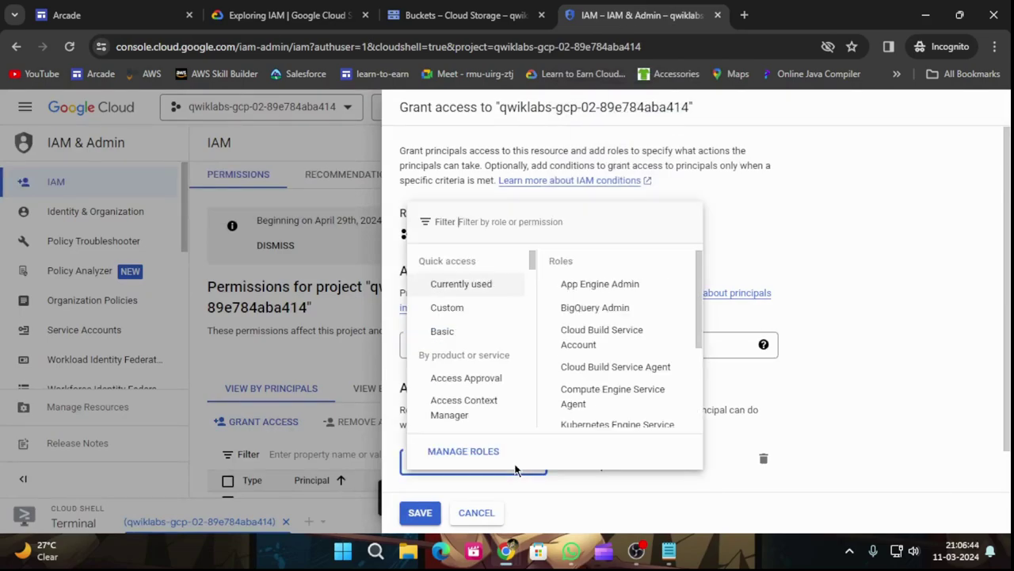
scroll(503, 400, down, 10)
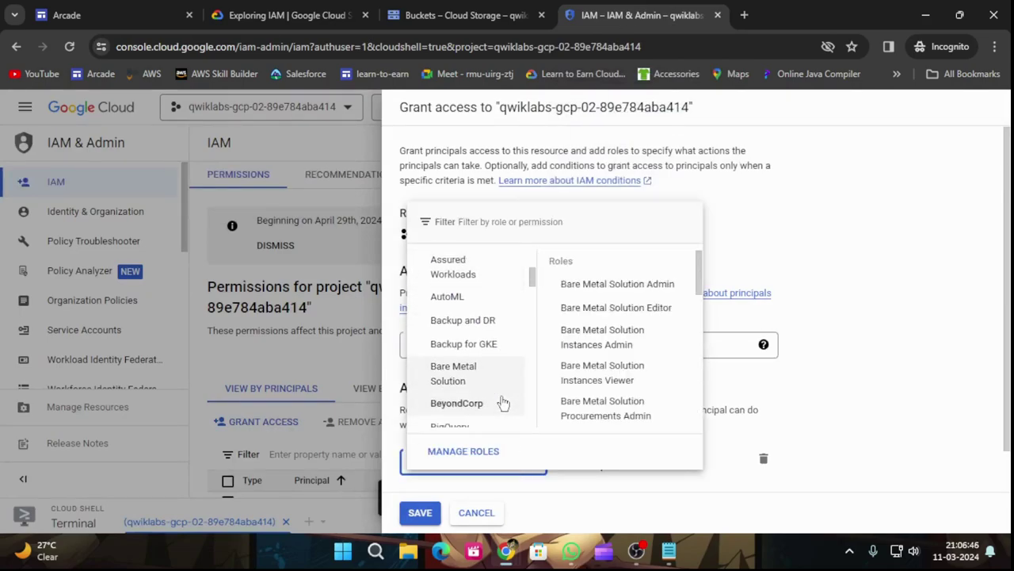
scroll(502, 403, down, 5)
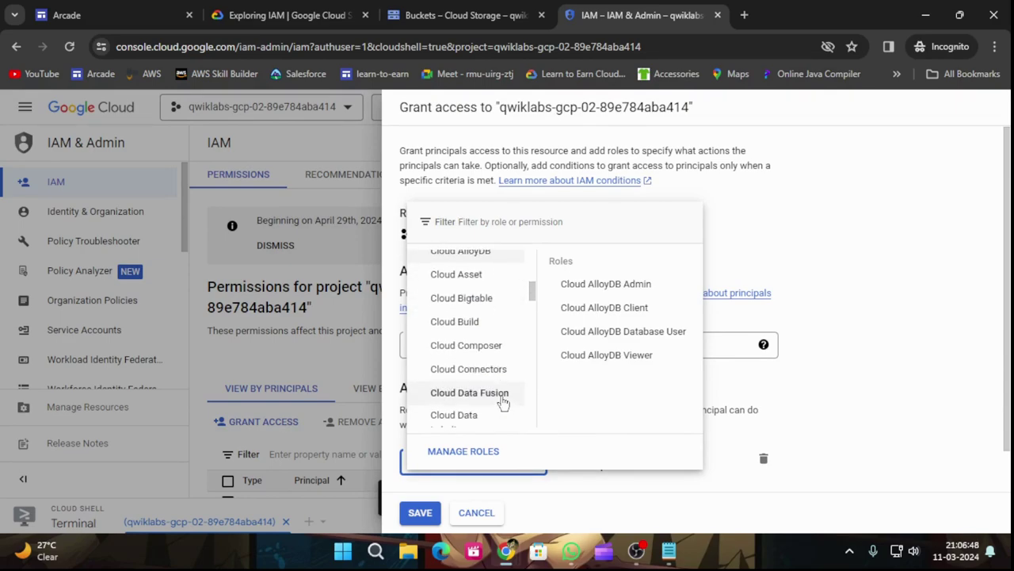
scroll(503, 403, down, 5)
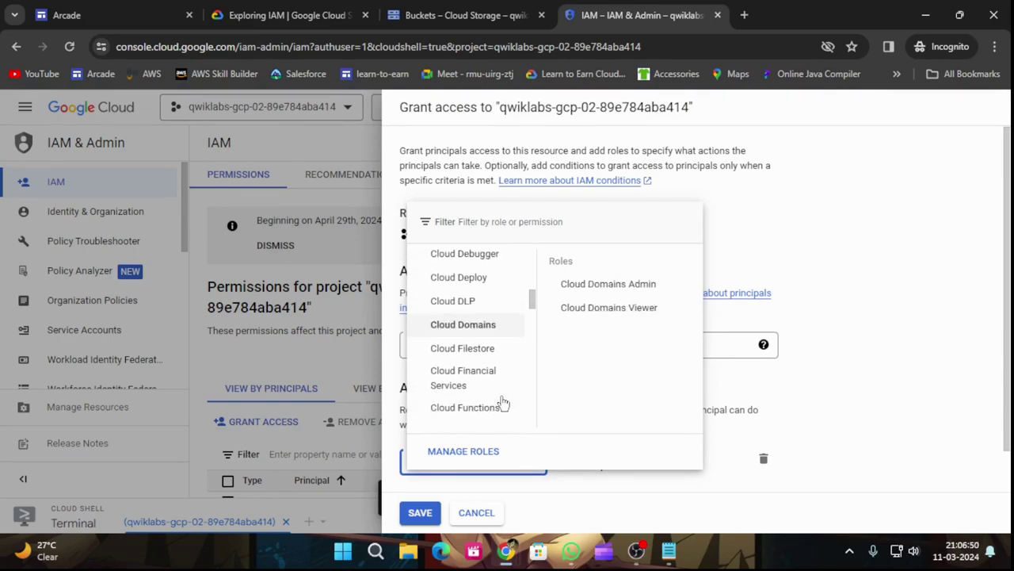
scroll(503, 403, down, 5)
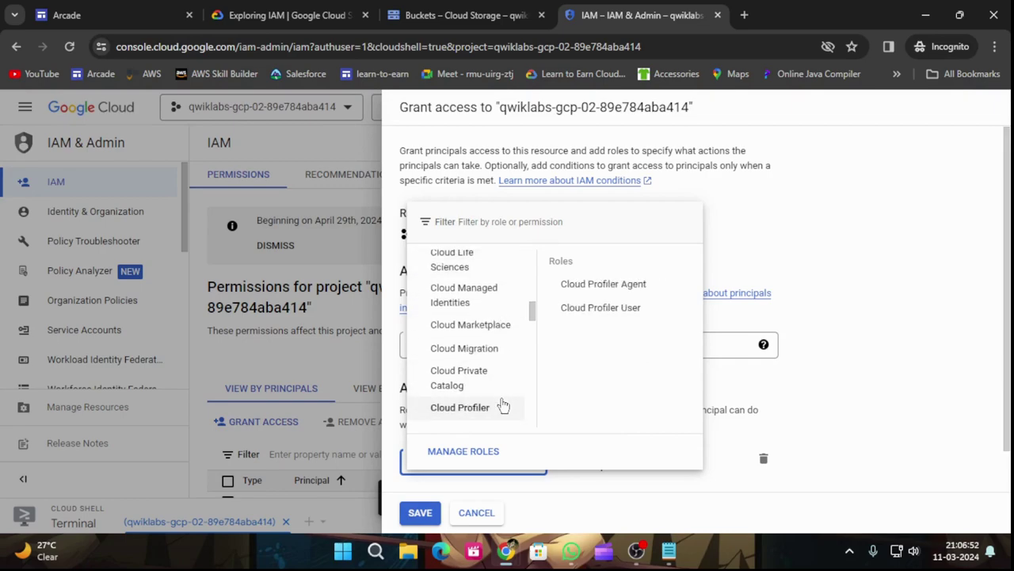
scroll(502, 406, down, 5)
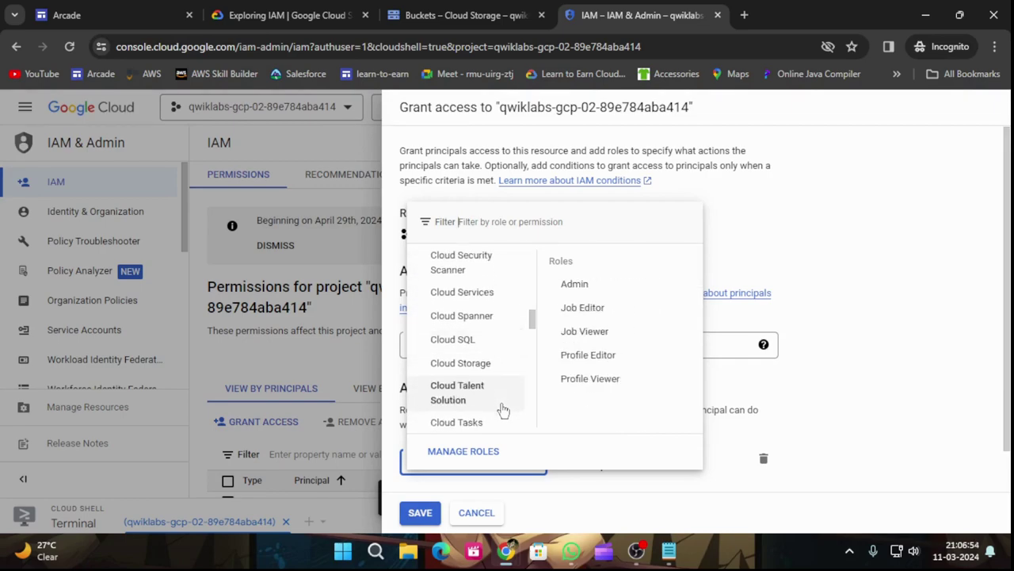
scroll(503, 409, down, 3)
scroll(502, 409, down, 3)
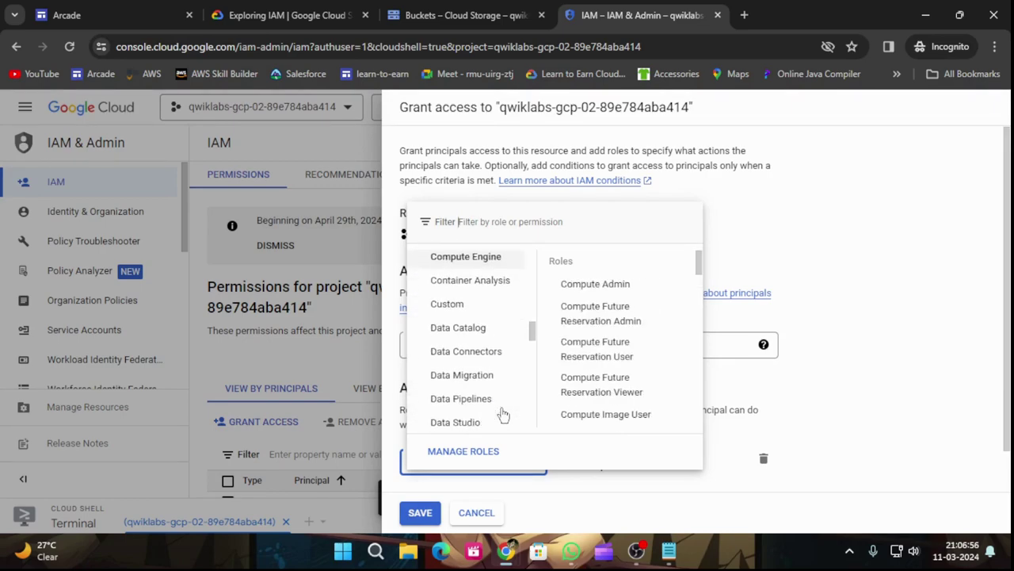
click(466, 264)
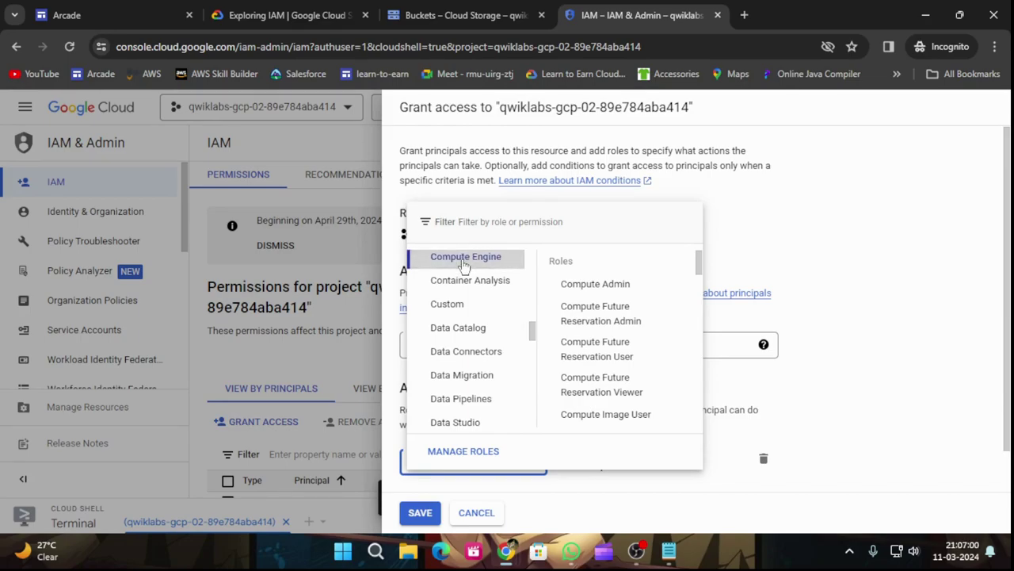
mouse_move(462, 286)
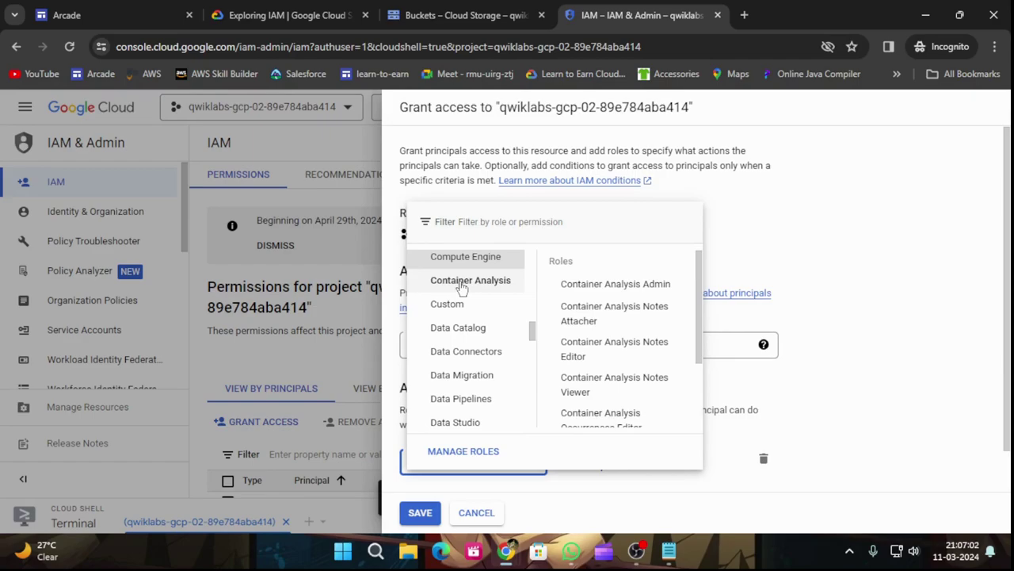
scroll(603, 362, down, 2)
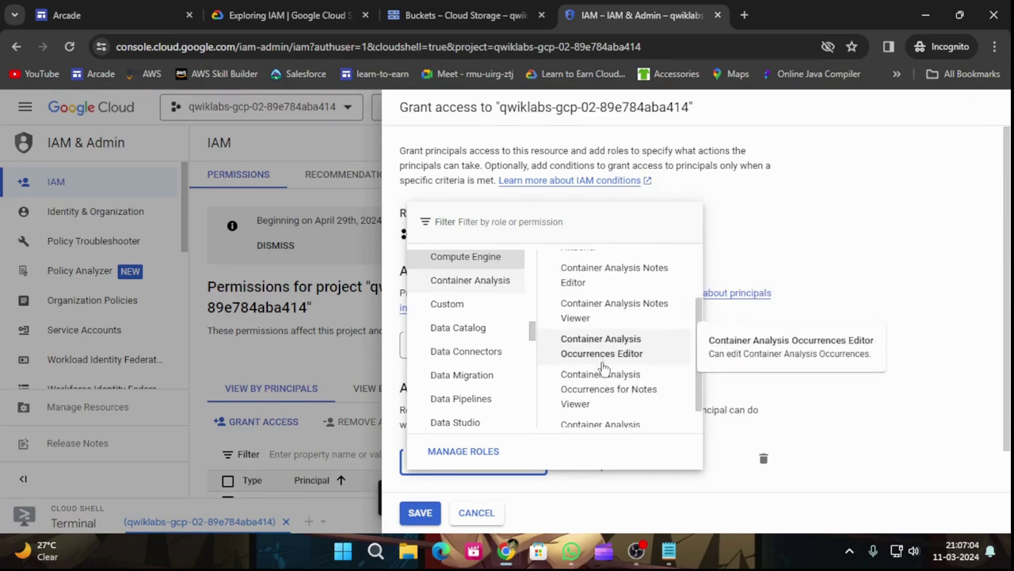
scroll(605, 413, up, 1)
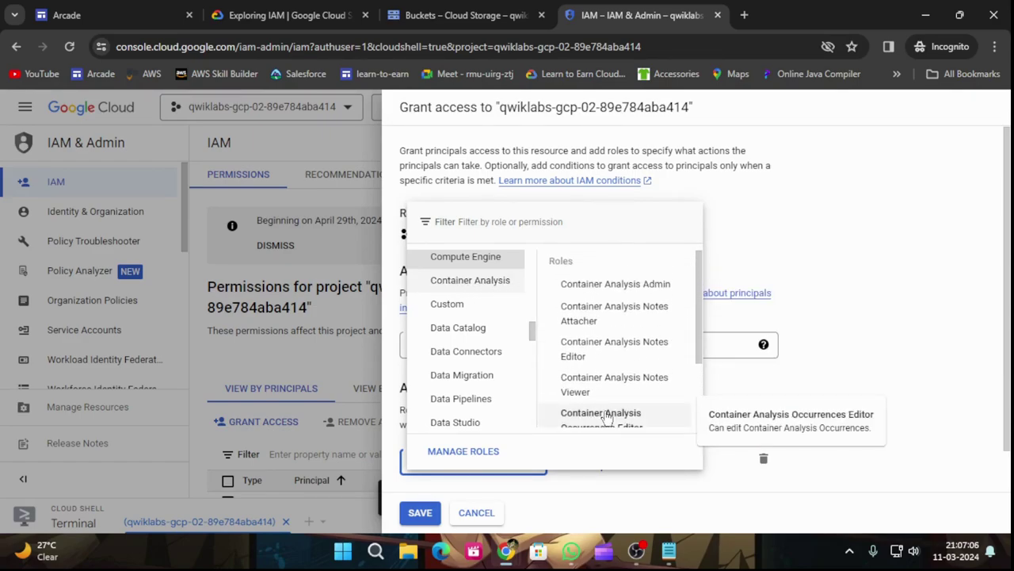
scroll(604, 407, down, 1)
mouse_move(465, 268)
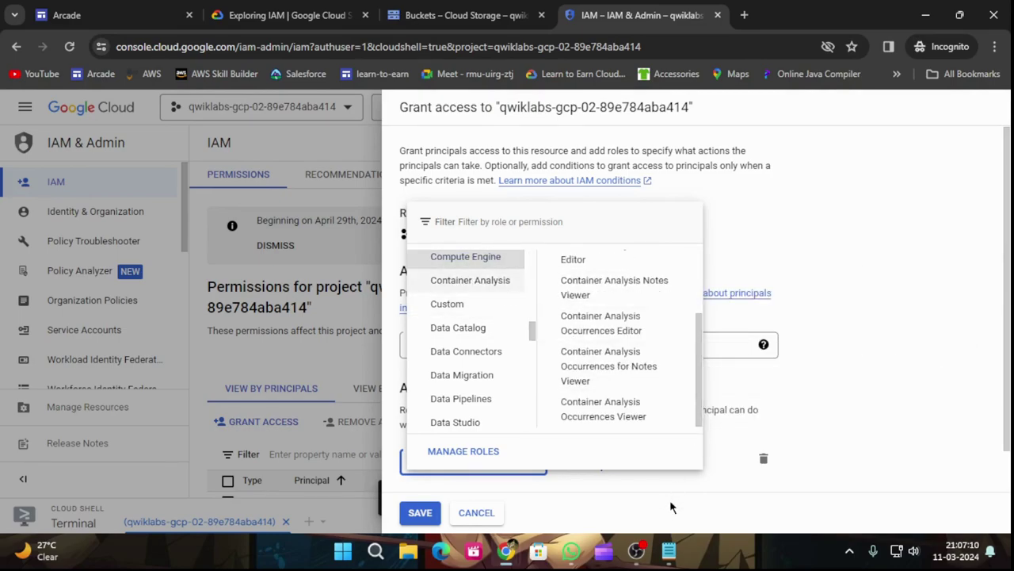
scroll(616, 393, up, 2)
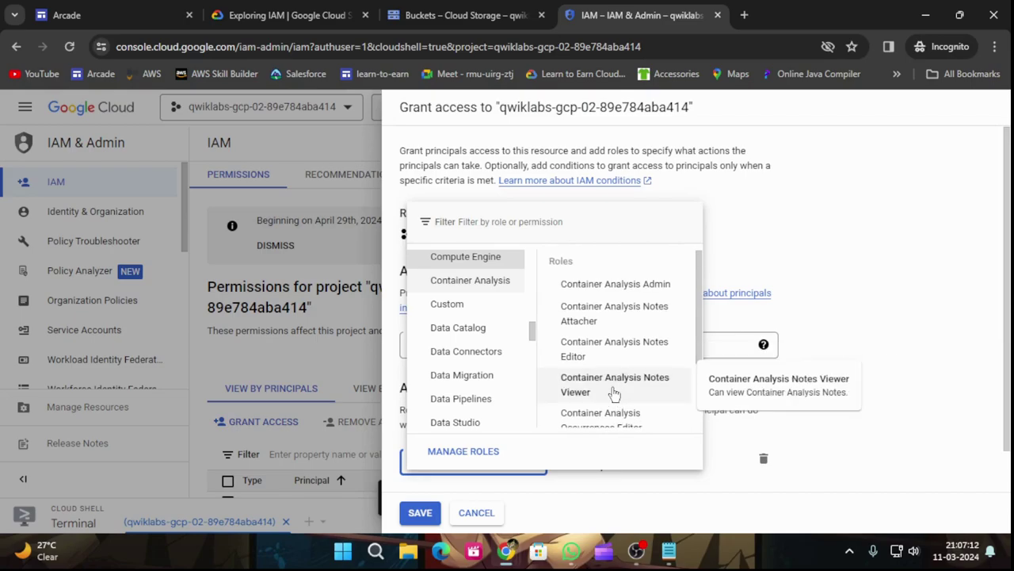
- Assign altostrat.com the Compute Engine role Compute Instance Admin (v1)
click(474, 261)
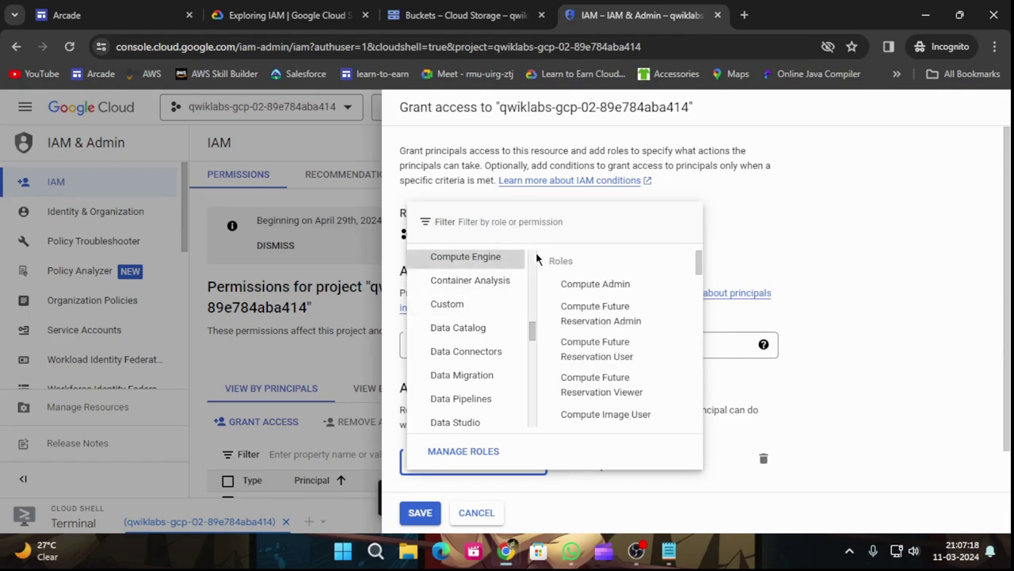
scroll(629, 341, down, 1)
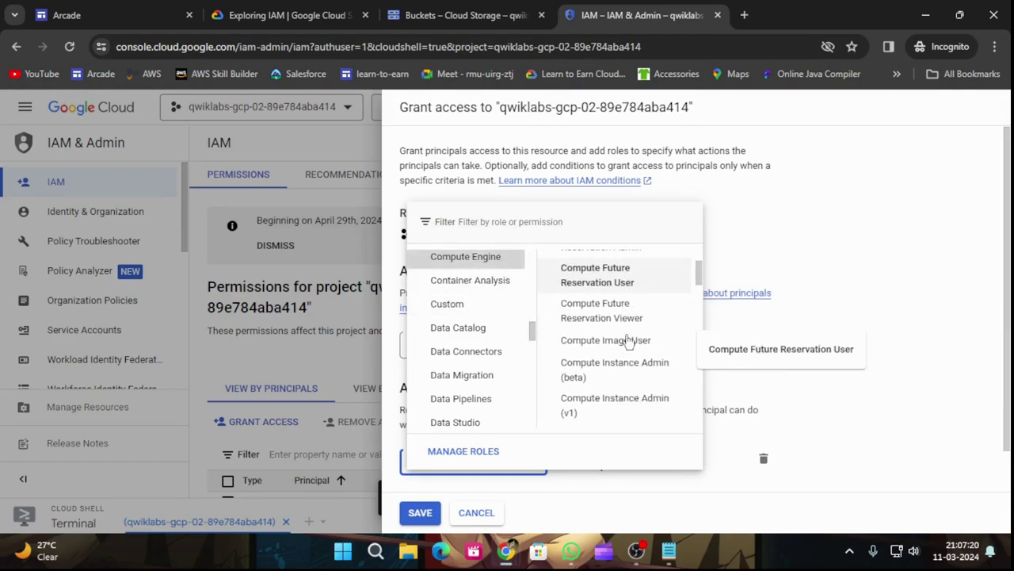
scroll(634, 358, down, 1)
click(630, 326)
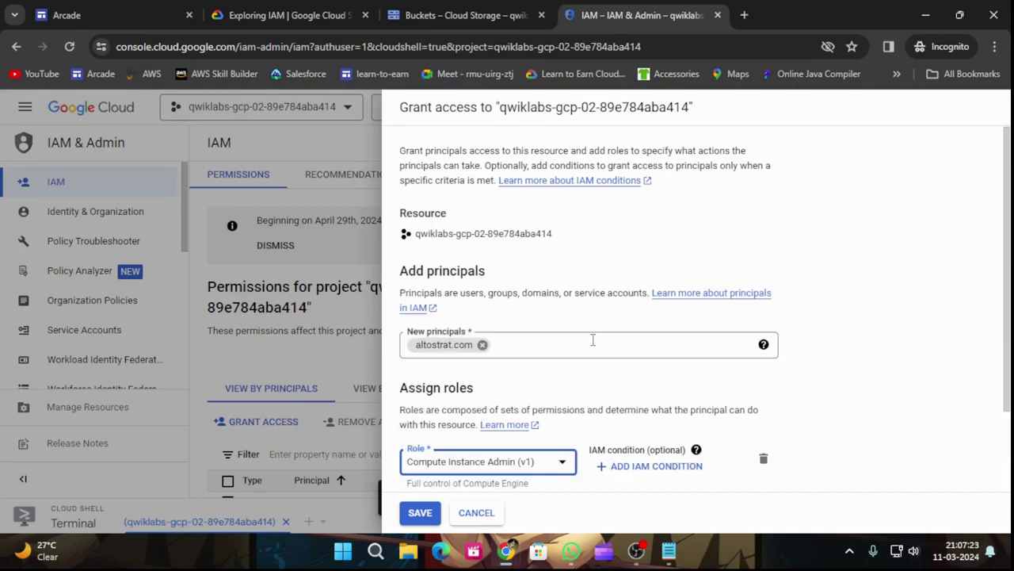
- Save the Compute Instance Admin (v1) role grant for altostrat.com on the project
click(267, 6)
scroll(446, 380, down, 2)
click(629, 9)
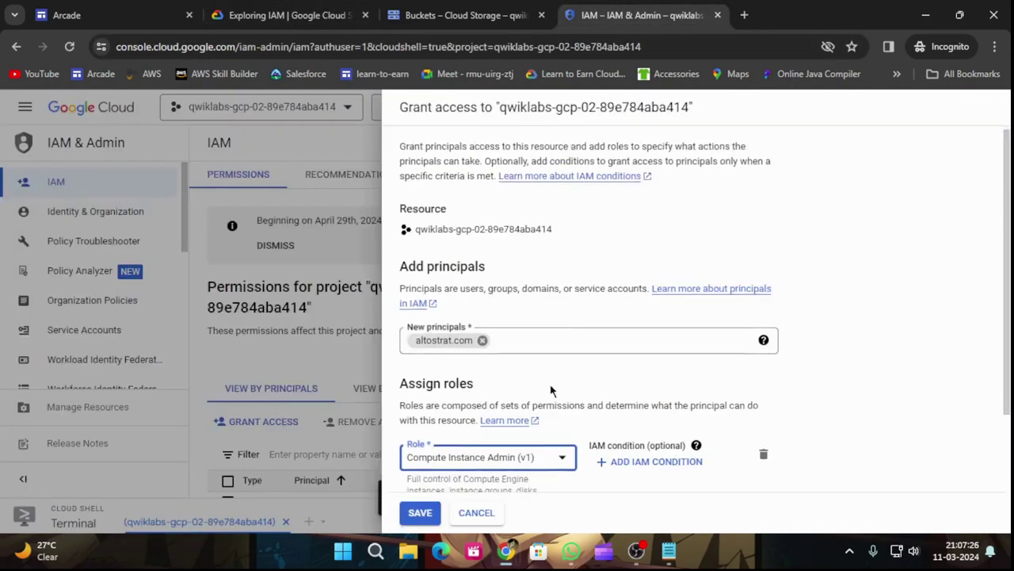
click(420, 512)
- Read the lab's "Create a VM with the Service Account User" instructions and open Compute Engine's VM instances page in the console
click(268, 16)
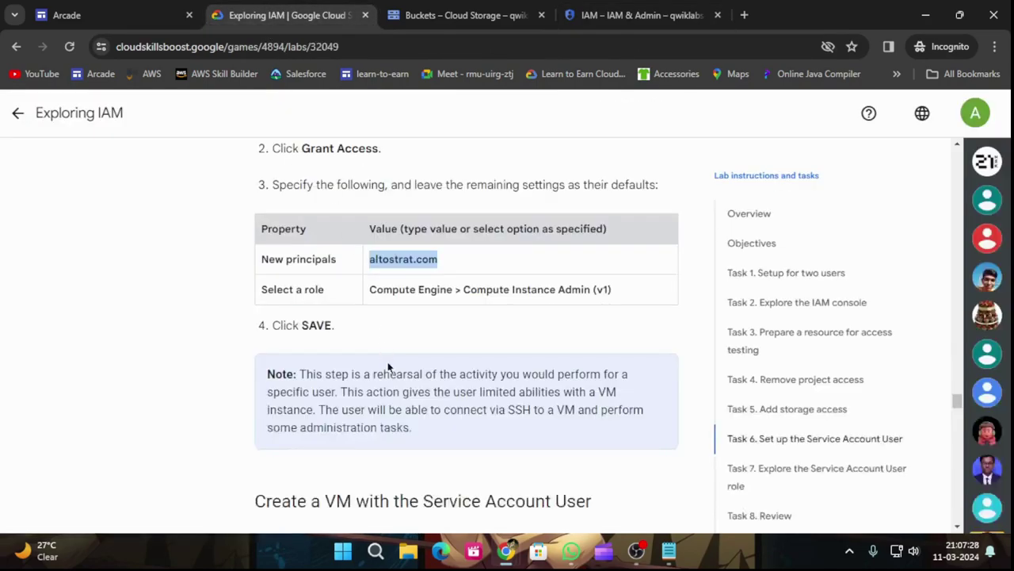
scroll(385, 355, down, 3)
scroll(391, 391, down, 2)
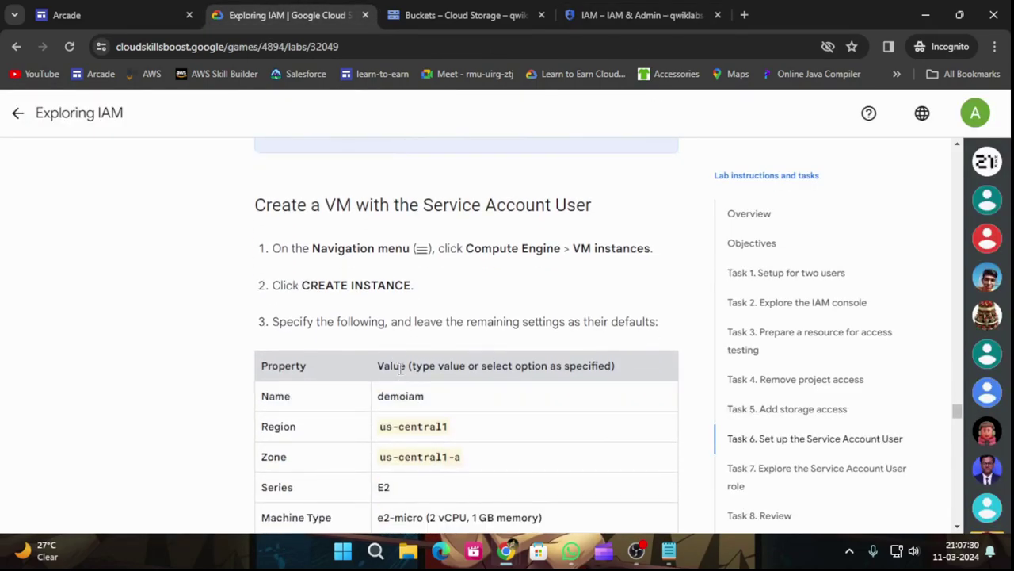
scroll(534, 339, down, 3)
scroll(534, 341, up, 5)
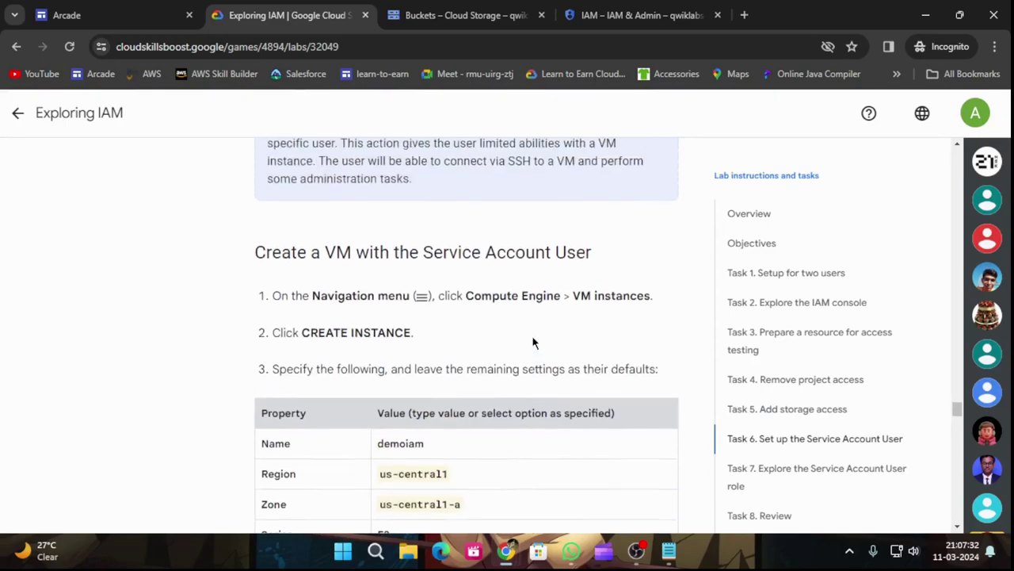
click(634, 15)
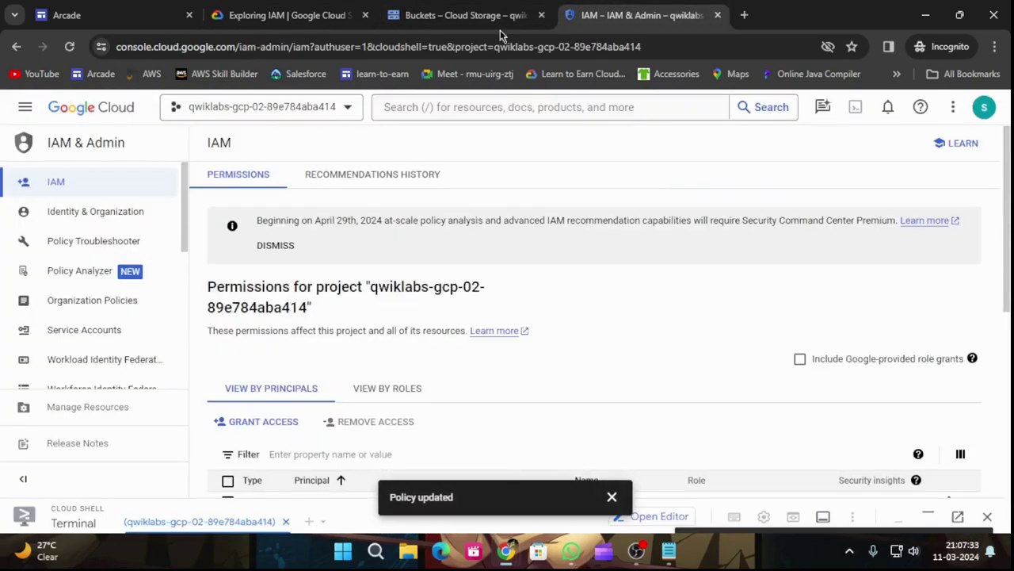
click(25, 107)
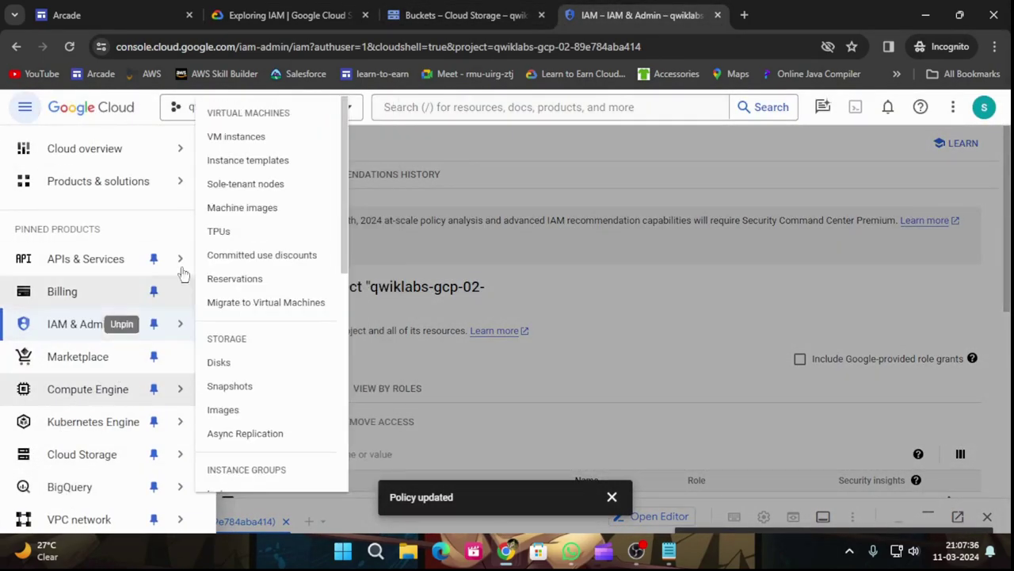
click(250, 147)
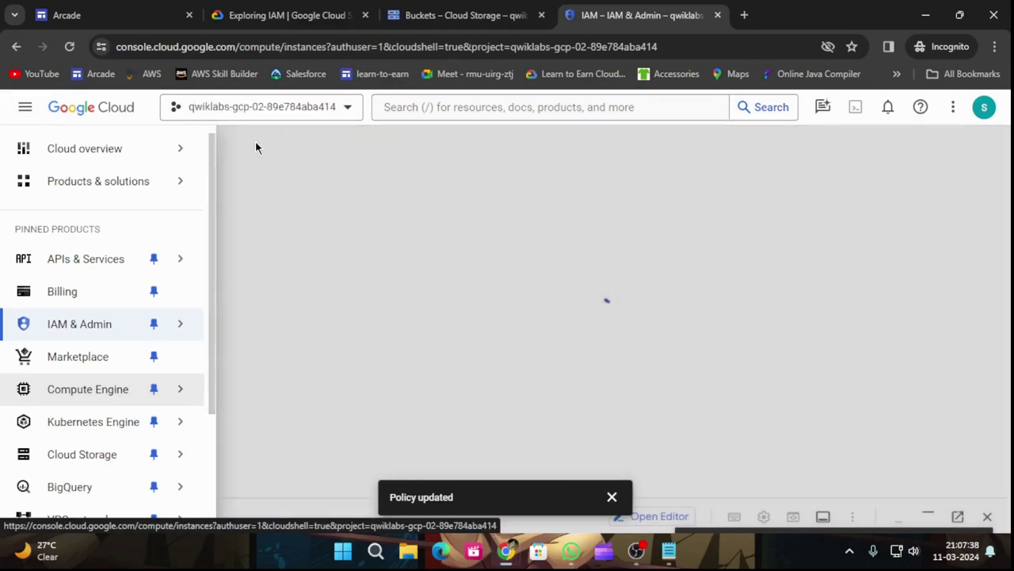
- Copy the VM name from the lab's settings table, start creating a new VM instance and name it demoiam
click(283, 12)
scroll(489, 420, down, 2)
drag(377, 322, 392, 321)
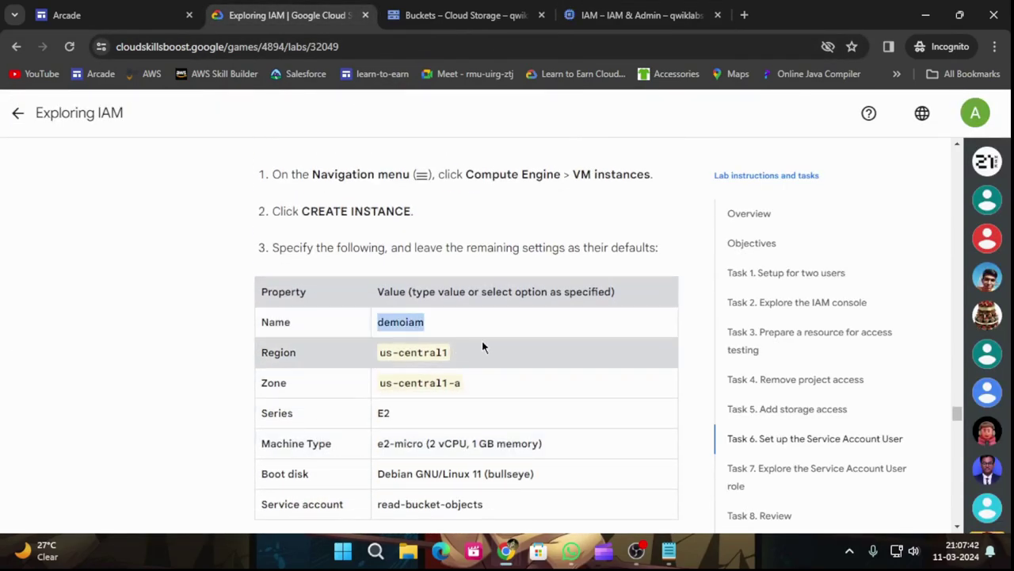
click(641, 12)
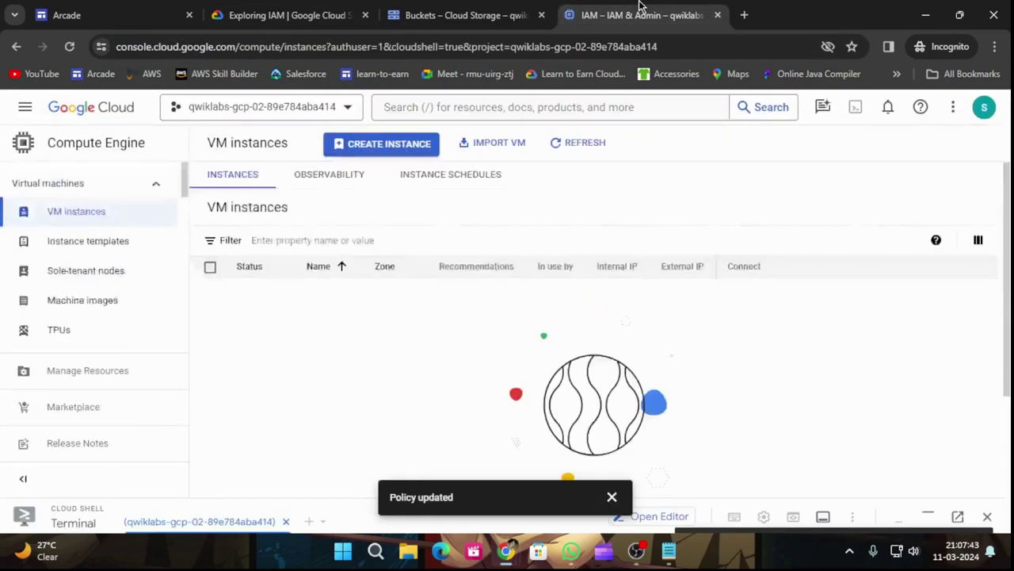
click(373, 147)
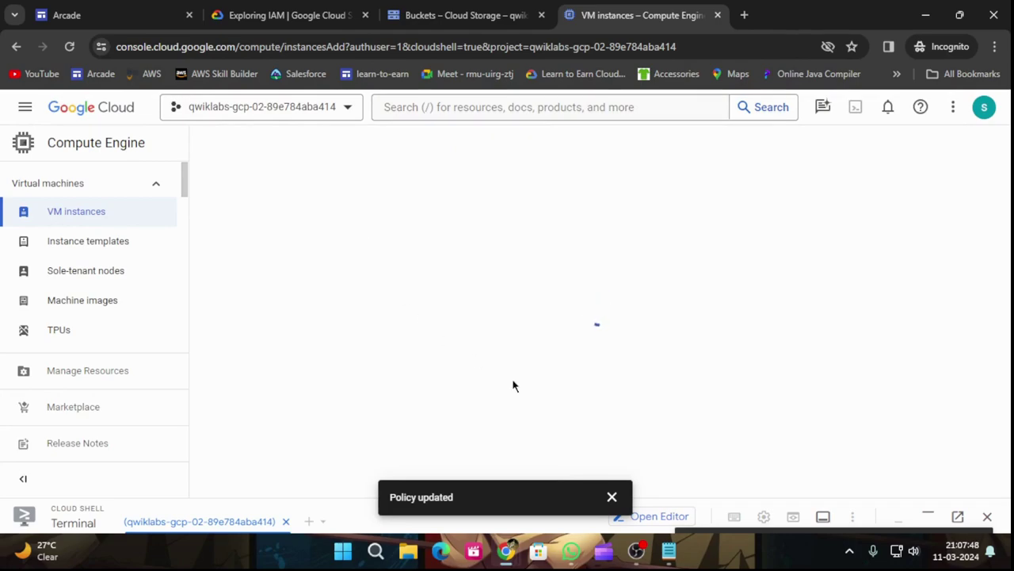
click(612, 497)
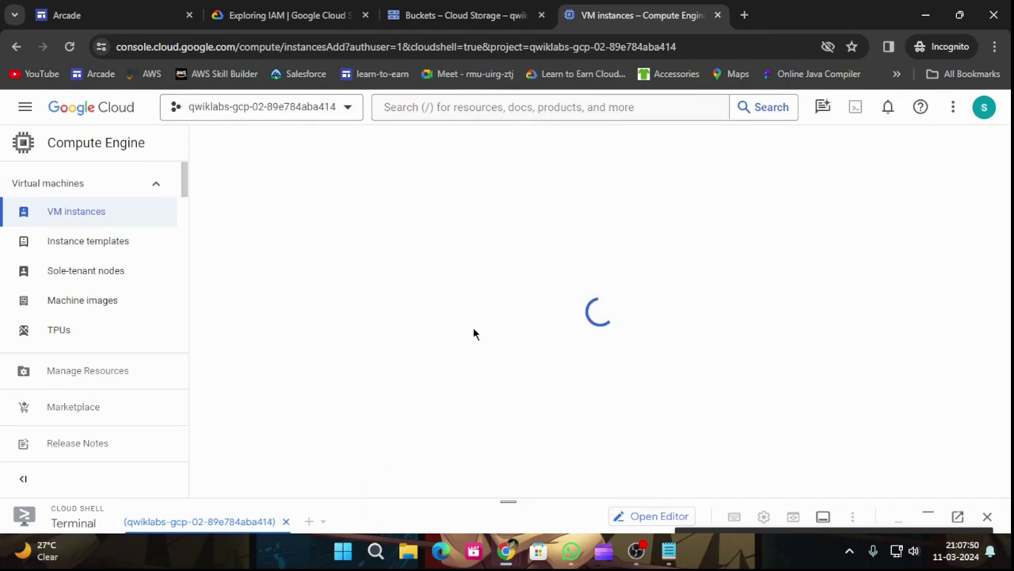
drag(412, 203, 219, 222)
text(demoiam)
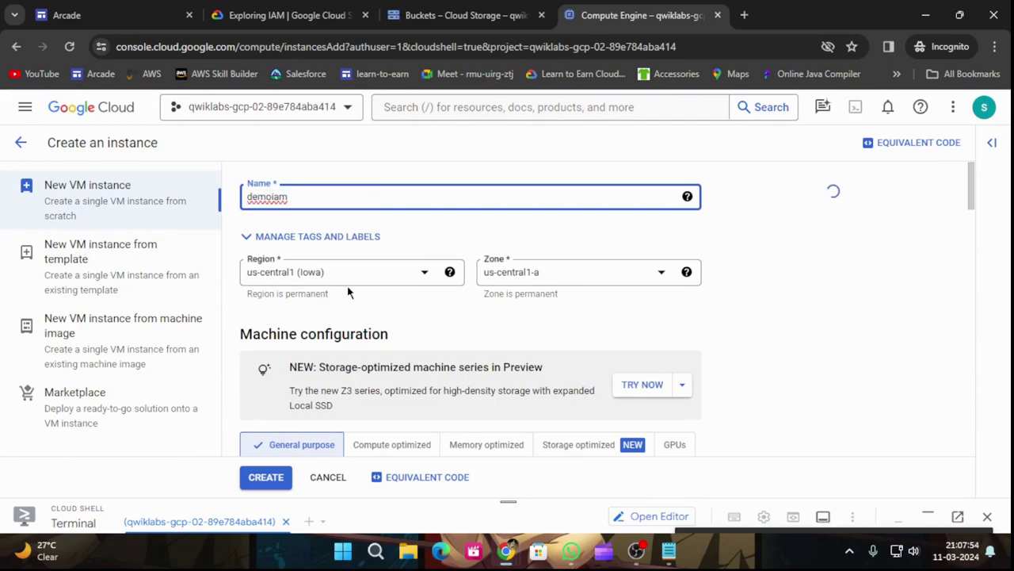
- Check the lab's VM settings table and set the new instance's machine type to e2-micro
click(294, 15)
scroll(386, 316, down, 2)
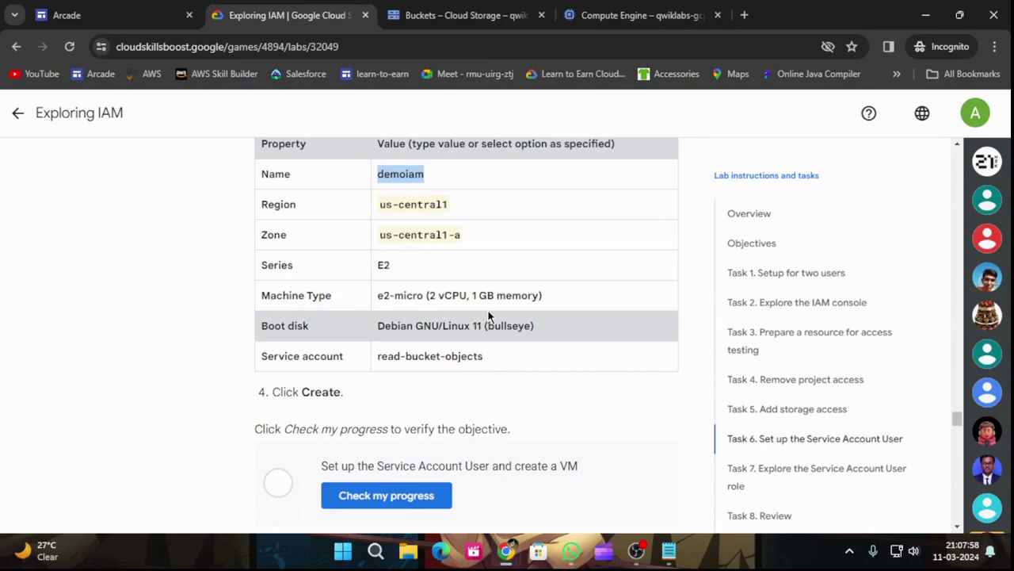
click(634, 14)
scroll(411, 308, down, 6)
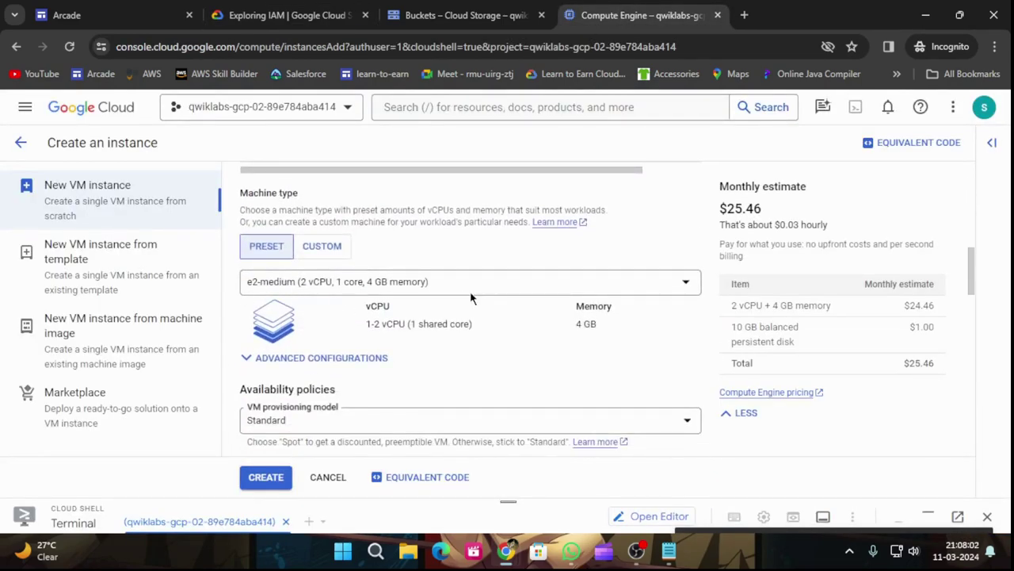
click(489, 283)
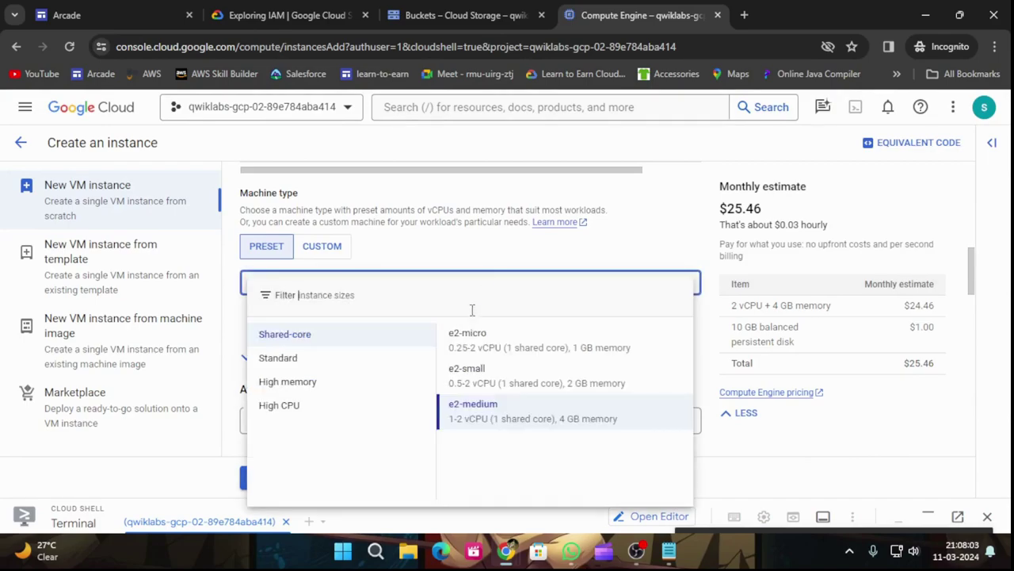
click(463, 352)
- Change the instance's boot disk image to Debian GNU/Linux 11 (bullseye), x86/64, as the lab table specifies
key(ctrl+2)
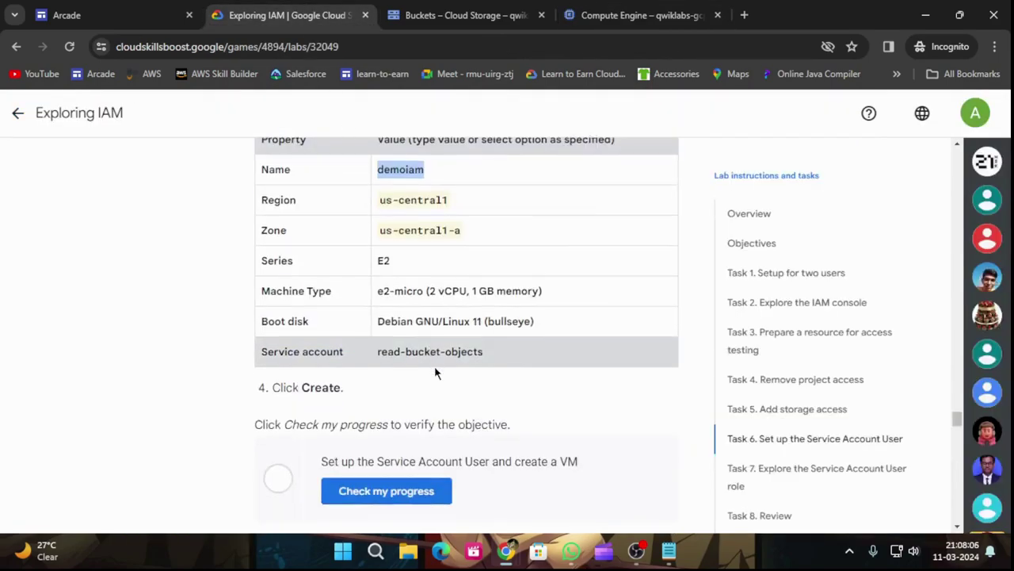
scroll(420, 317, down, 1)
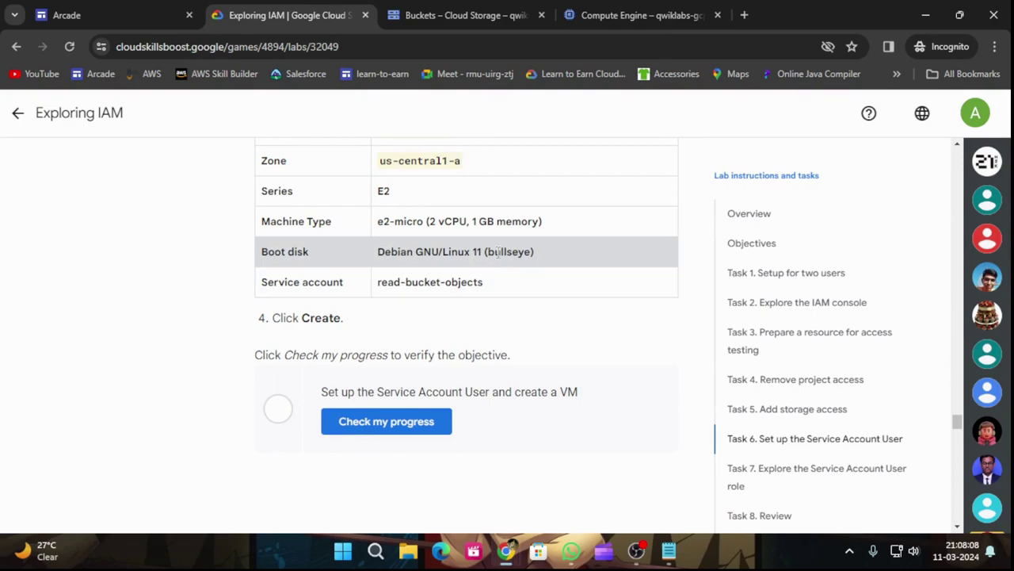
click(664, 6)
scroll(511, 312, down, 3)
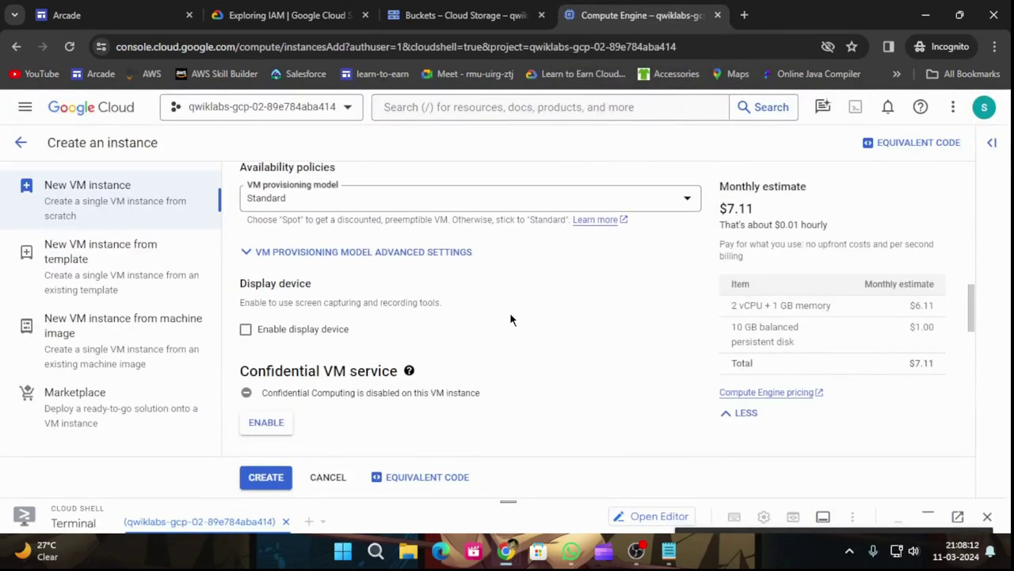
scroll(509, 317, down, 4)
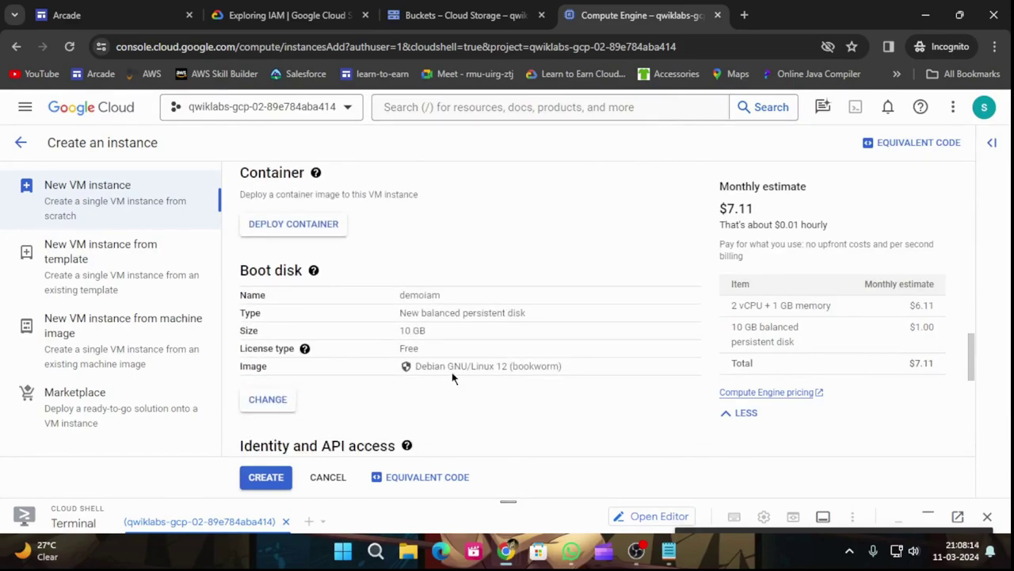
click(270, 399)
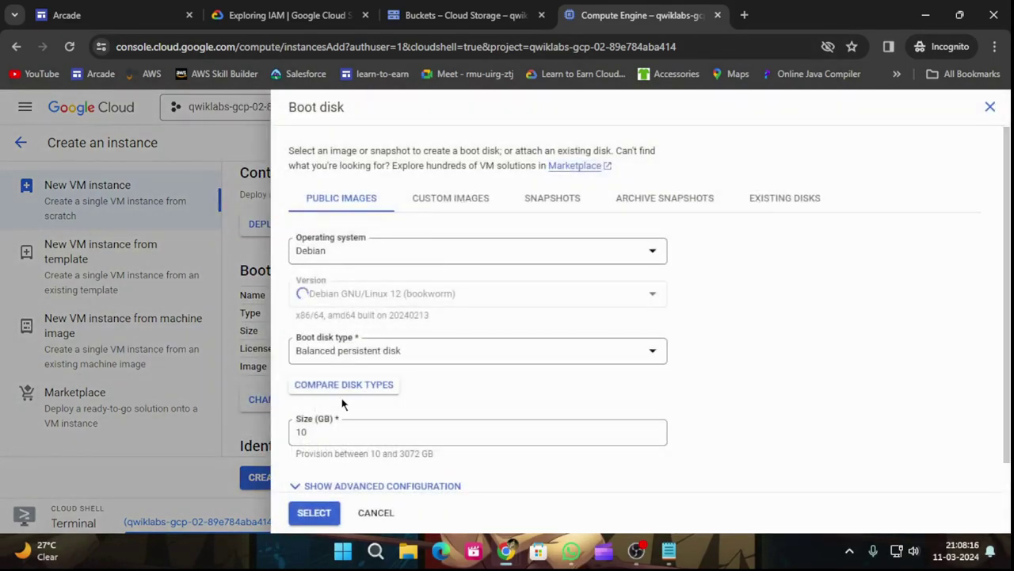
click(475, 301)
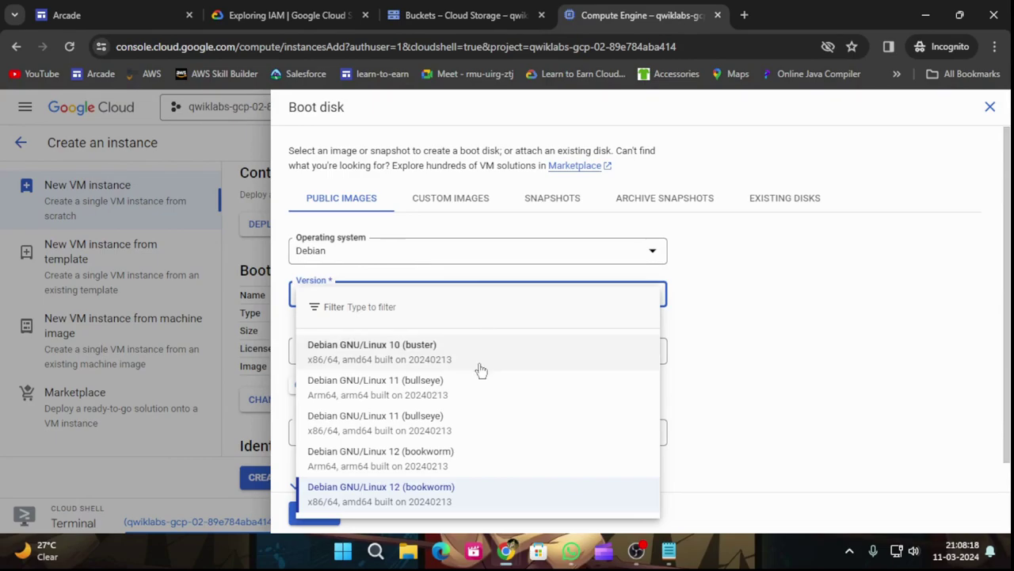
click(498, 430)
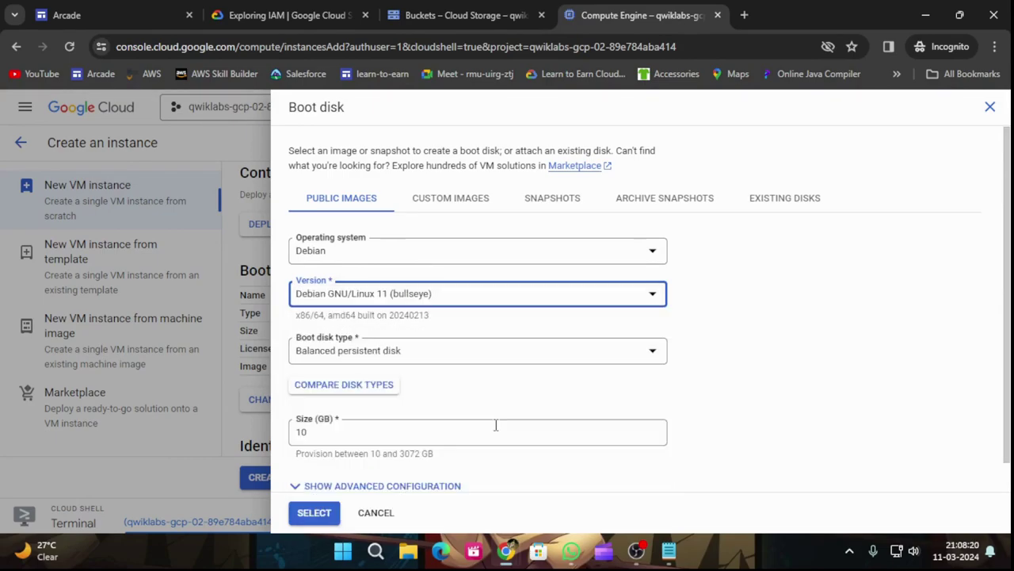
click(306, 519)
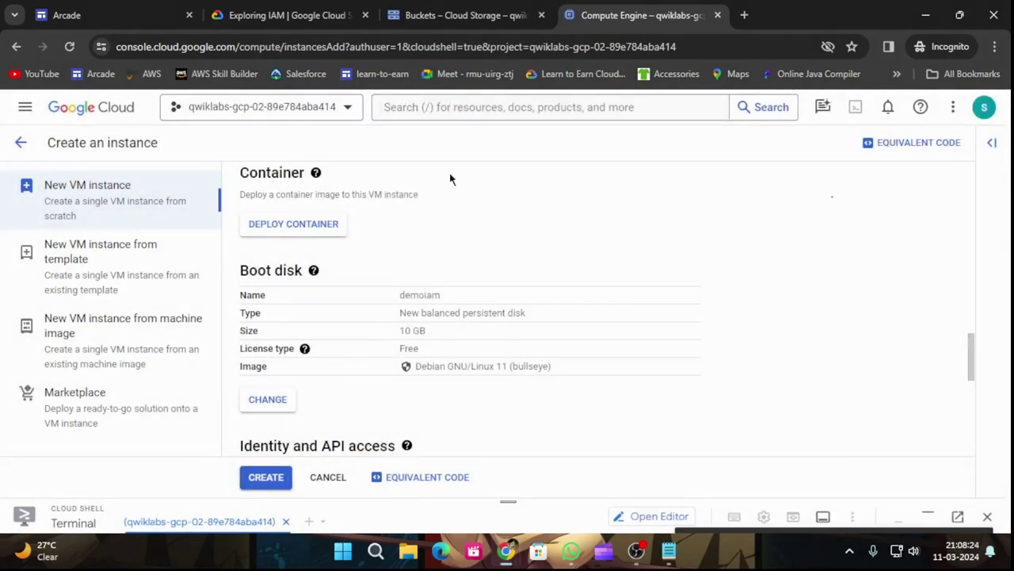
- Look up the required service account in the lab table and assign read-bucket-objects to the instance
click(285, 15)
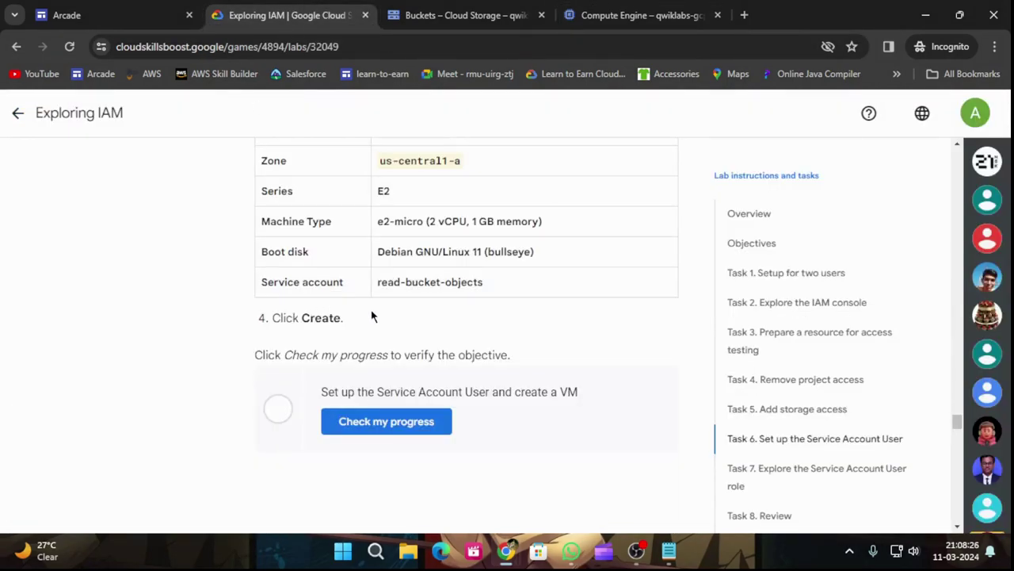
click(607, 13)
scroll(489, 277, down, 2)
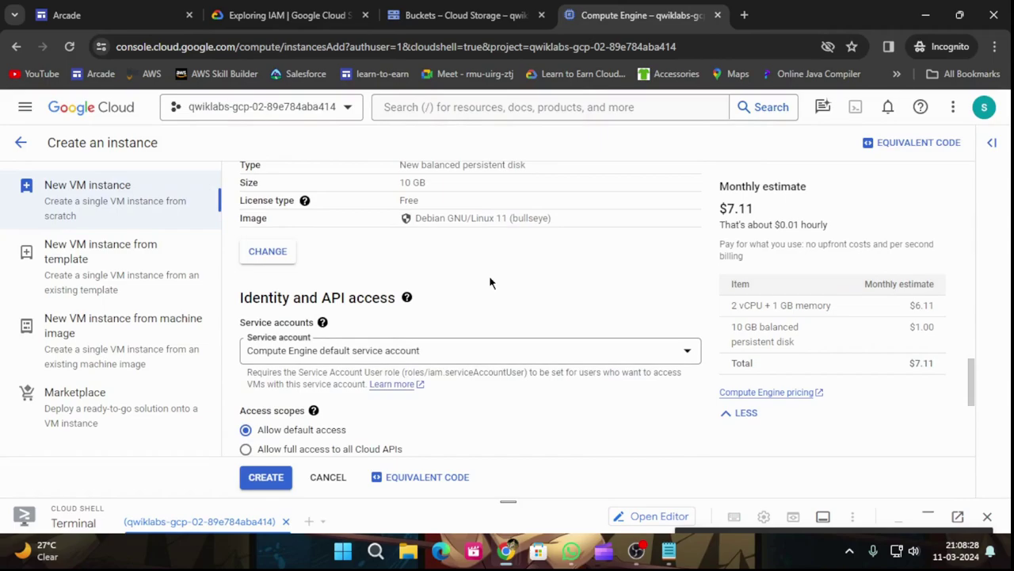
click(516, 353)
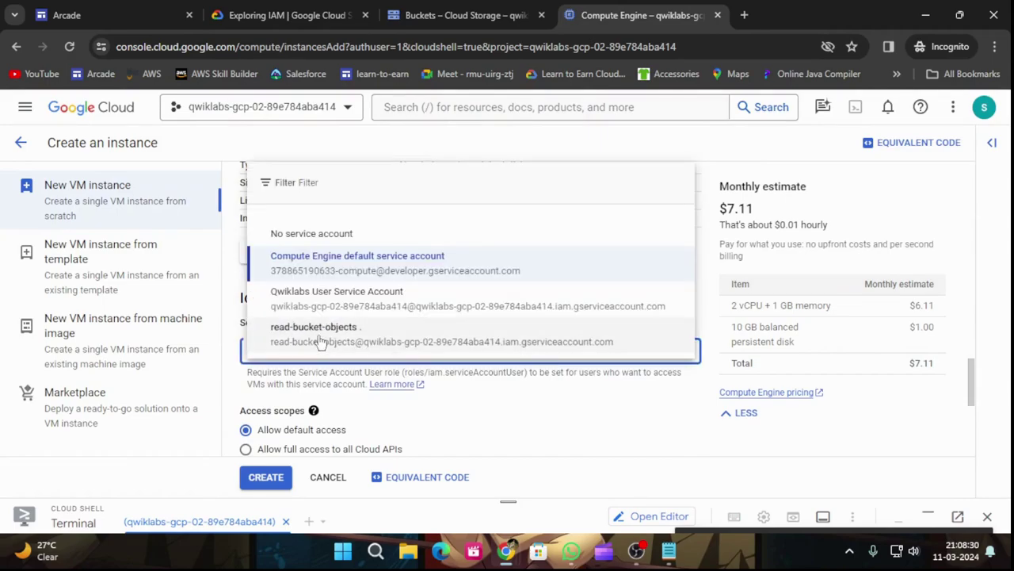
click(321, 341)
- Compare the instance settings with the lab table once more and create the demoiam VM
click(293, 11)
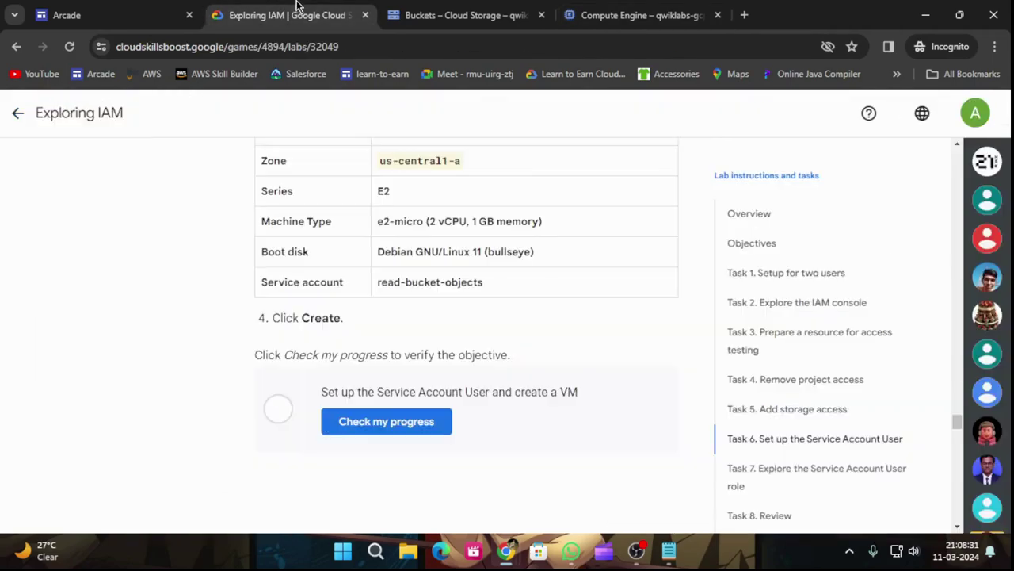
click(615, 8)
scroll(475, 381, down, 3)
click(266, 476)
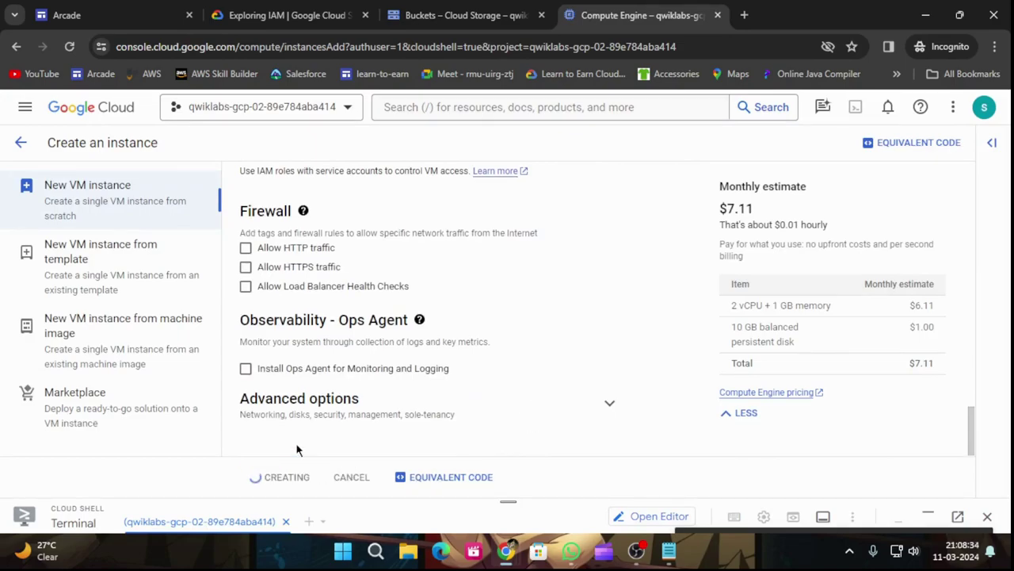
- Look at demoiam in the VM instances list and run the lab's progress check for "Set up the Service Account User and create a VM"
click(277, 10)
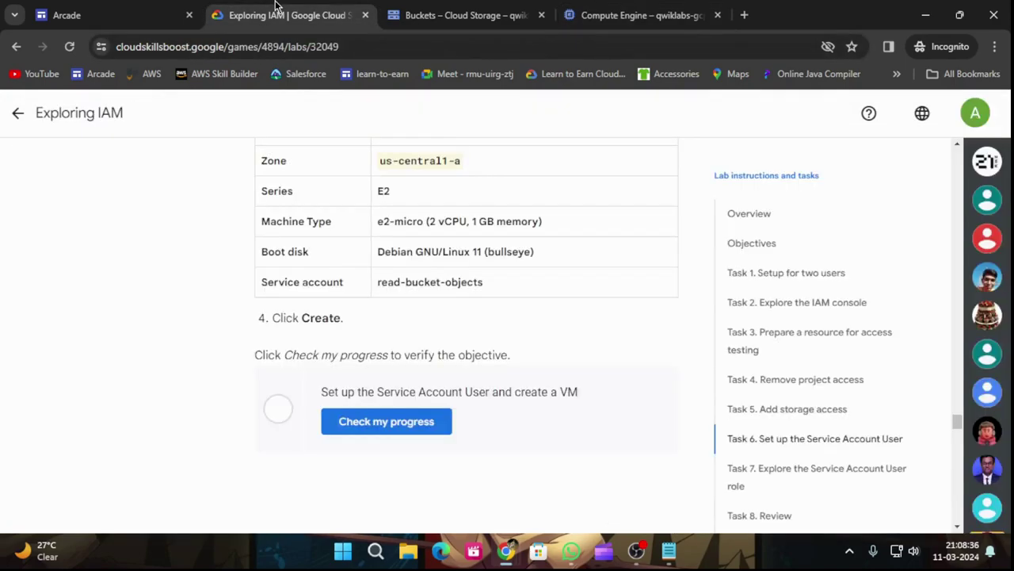
scroll(543, 386, down, 3)
scroll(534, 389, up, 2)
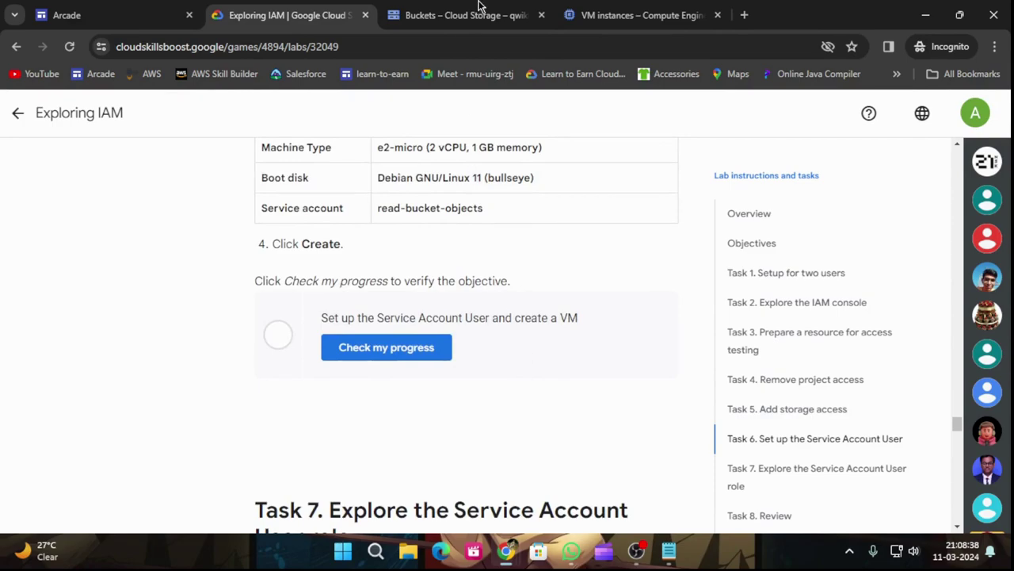
click(515, 6)
click(614, 10)
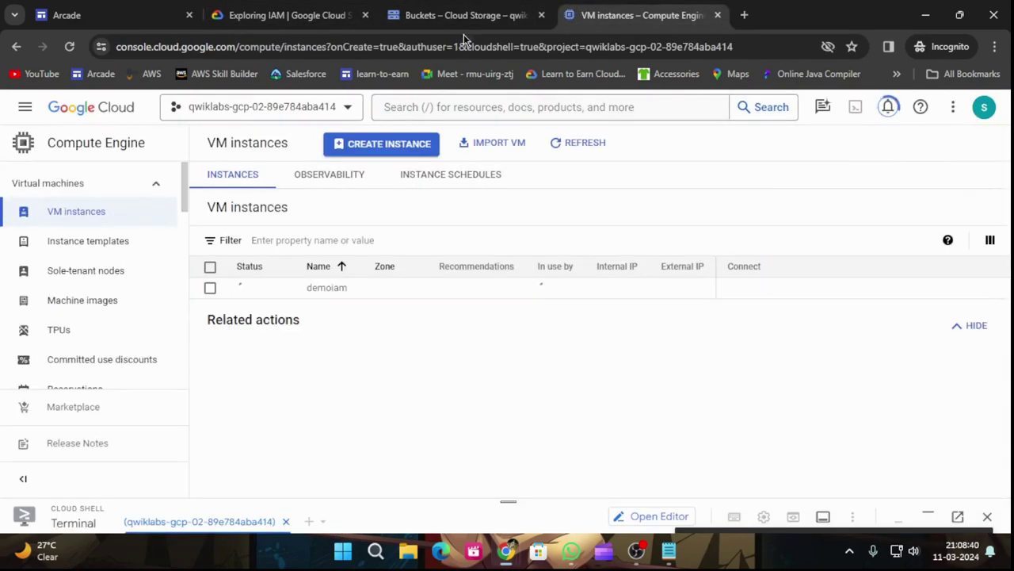
click(207, 8)
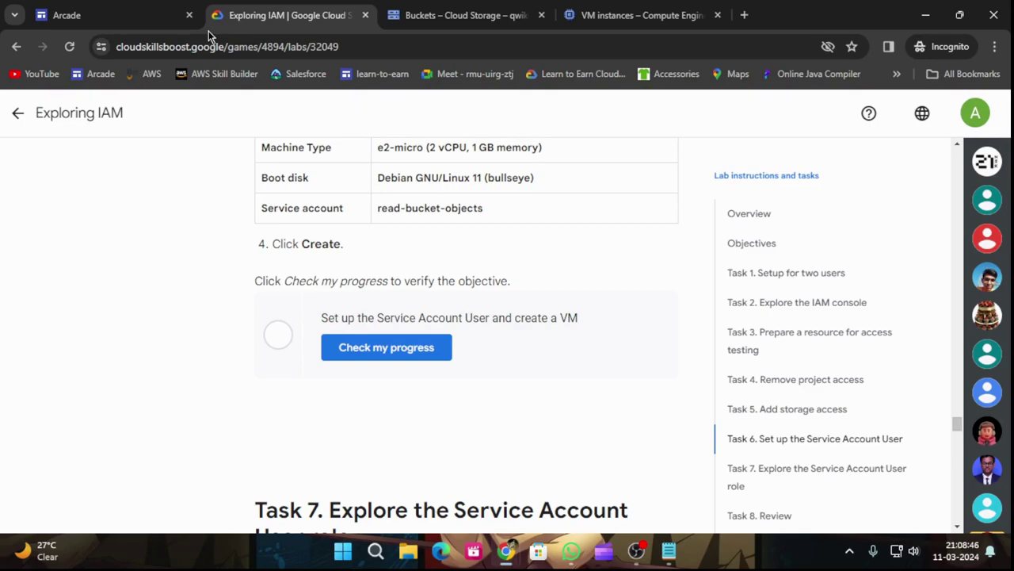
click(398, 349)
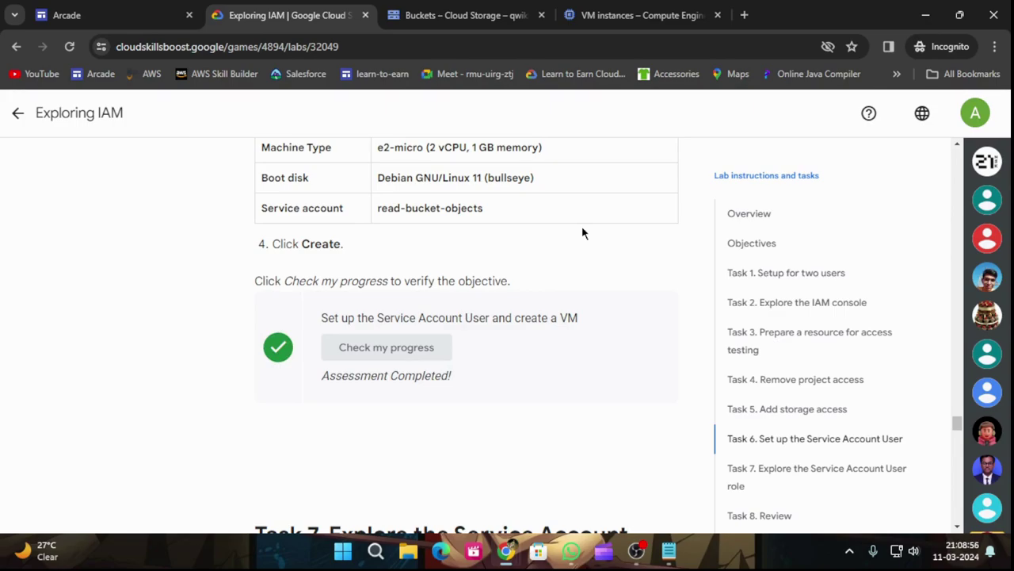
- Skim the lab's remaining tasks and check the Exploring IAM entry under "Start Your Certification Journey Here" on the Arcade course page
scroll(473, 344, down, 4)
scroll(475, 357, down, 20)
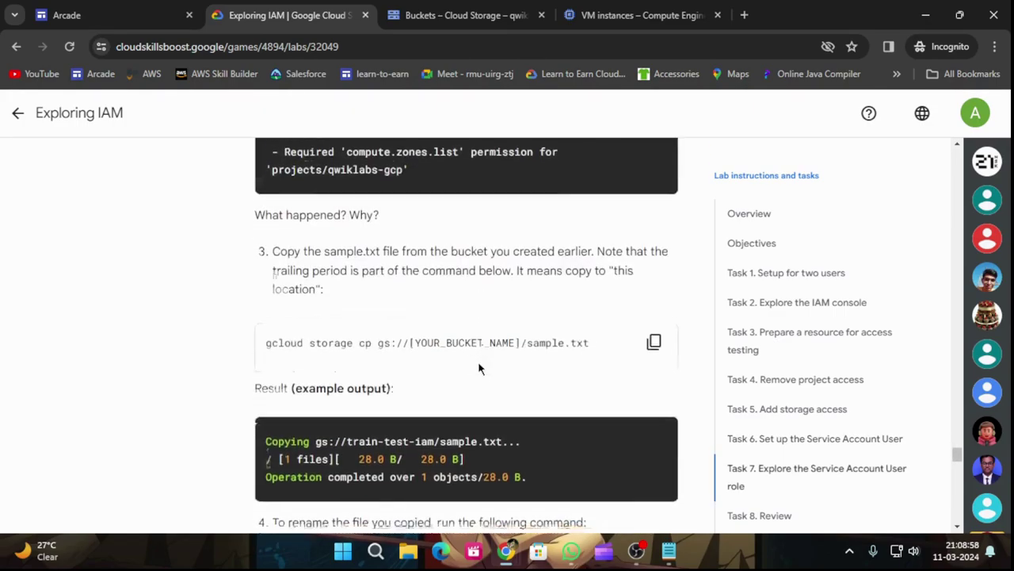
scroll(502, 355, up, 2)
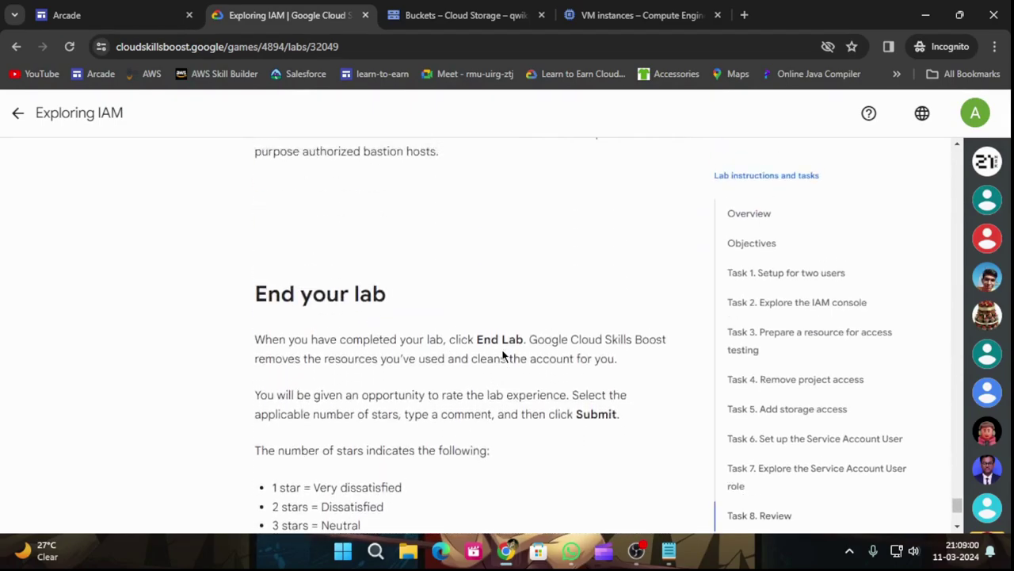
scroll(503, 355, down, 3)
click(12, 140)
scroll(439, 335, down, 10)
click(658, 318)
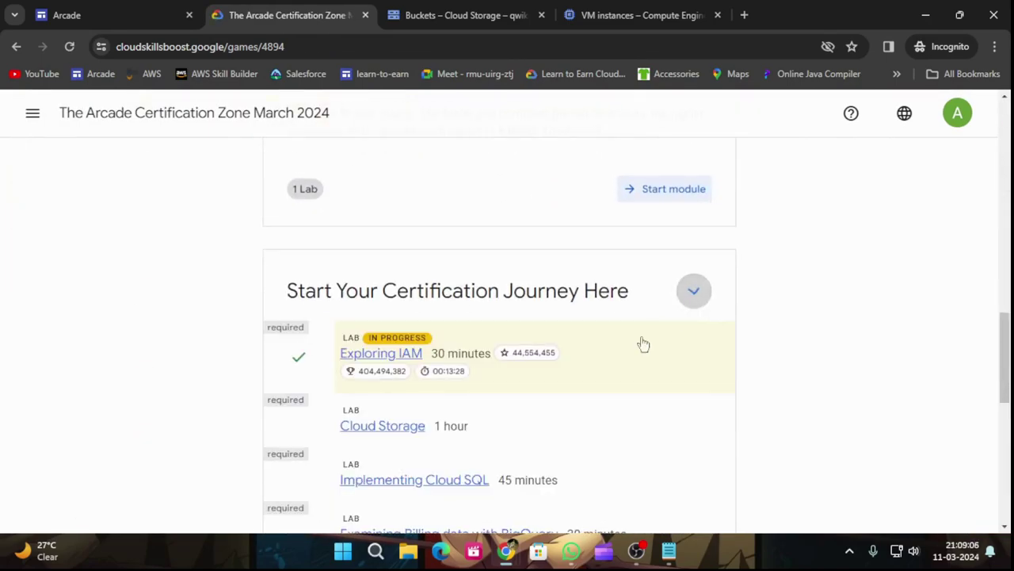
- Reopen the Exploring IAM lab, end it and submit a satisfaction rating
click(411, 361)
click(62, 197)
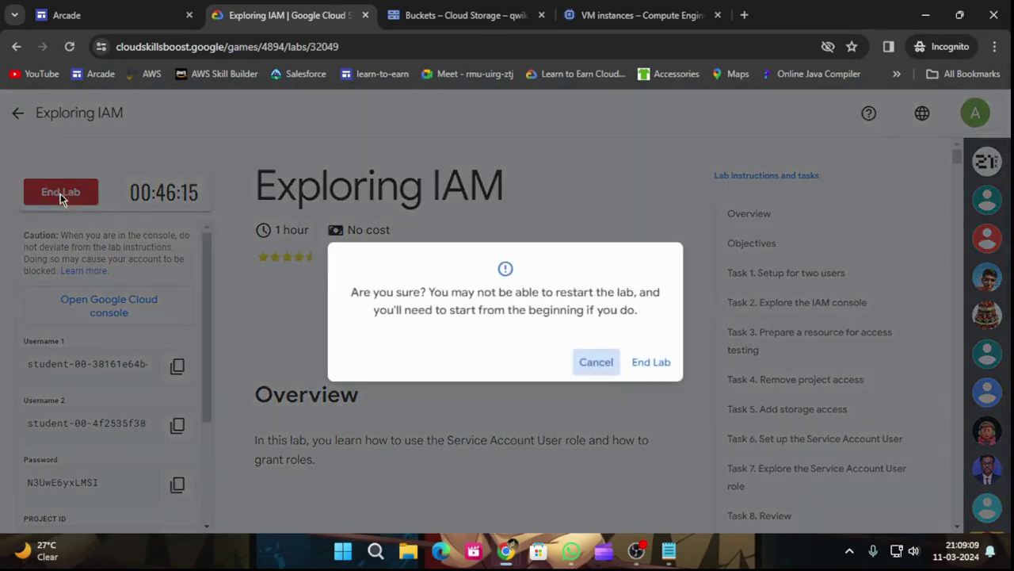
click(664, 361)
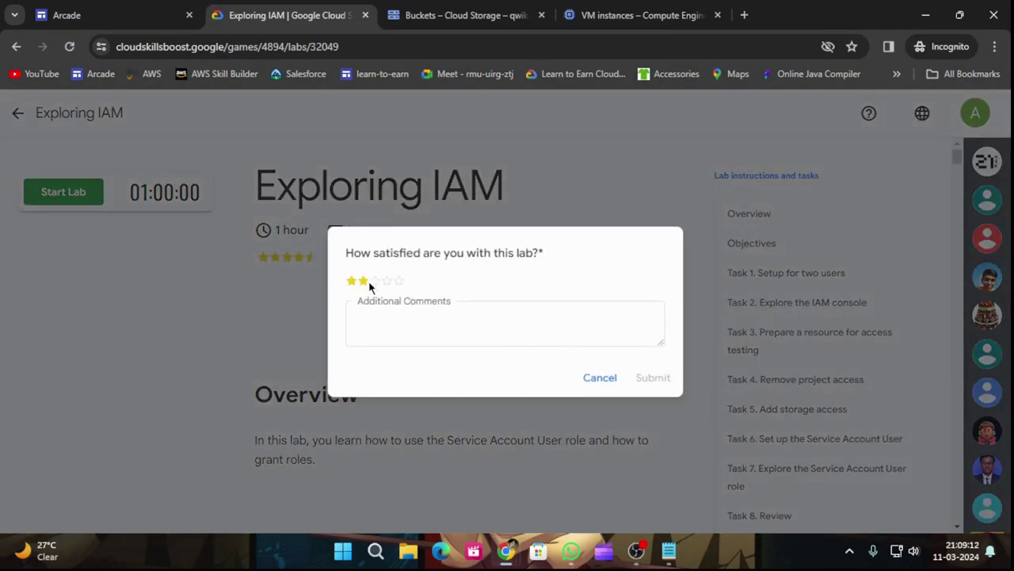
click(673, 371)
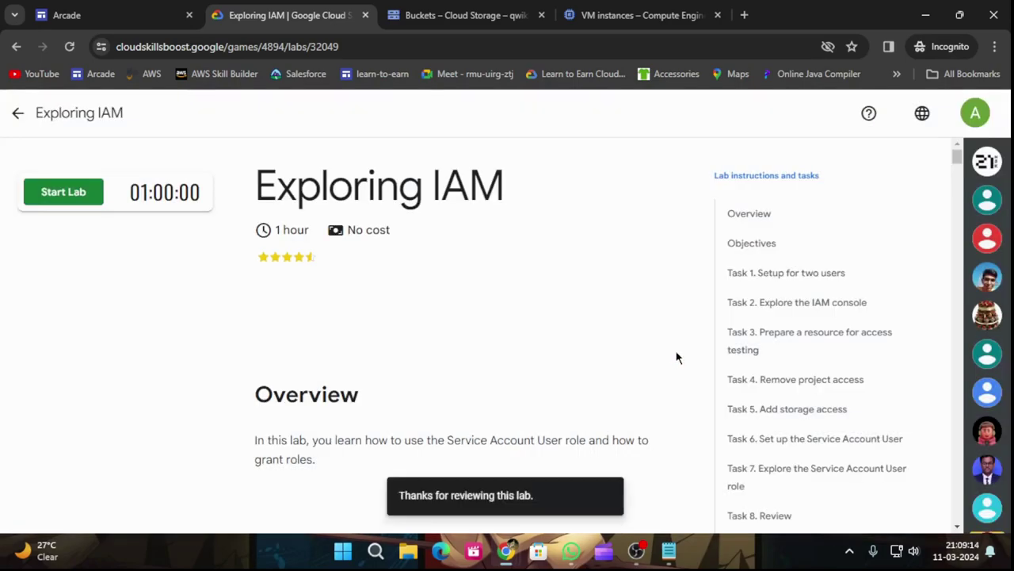